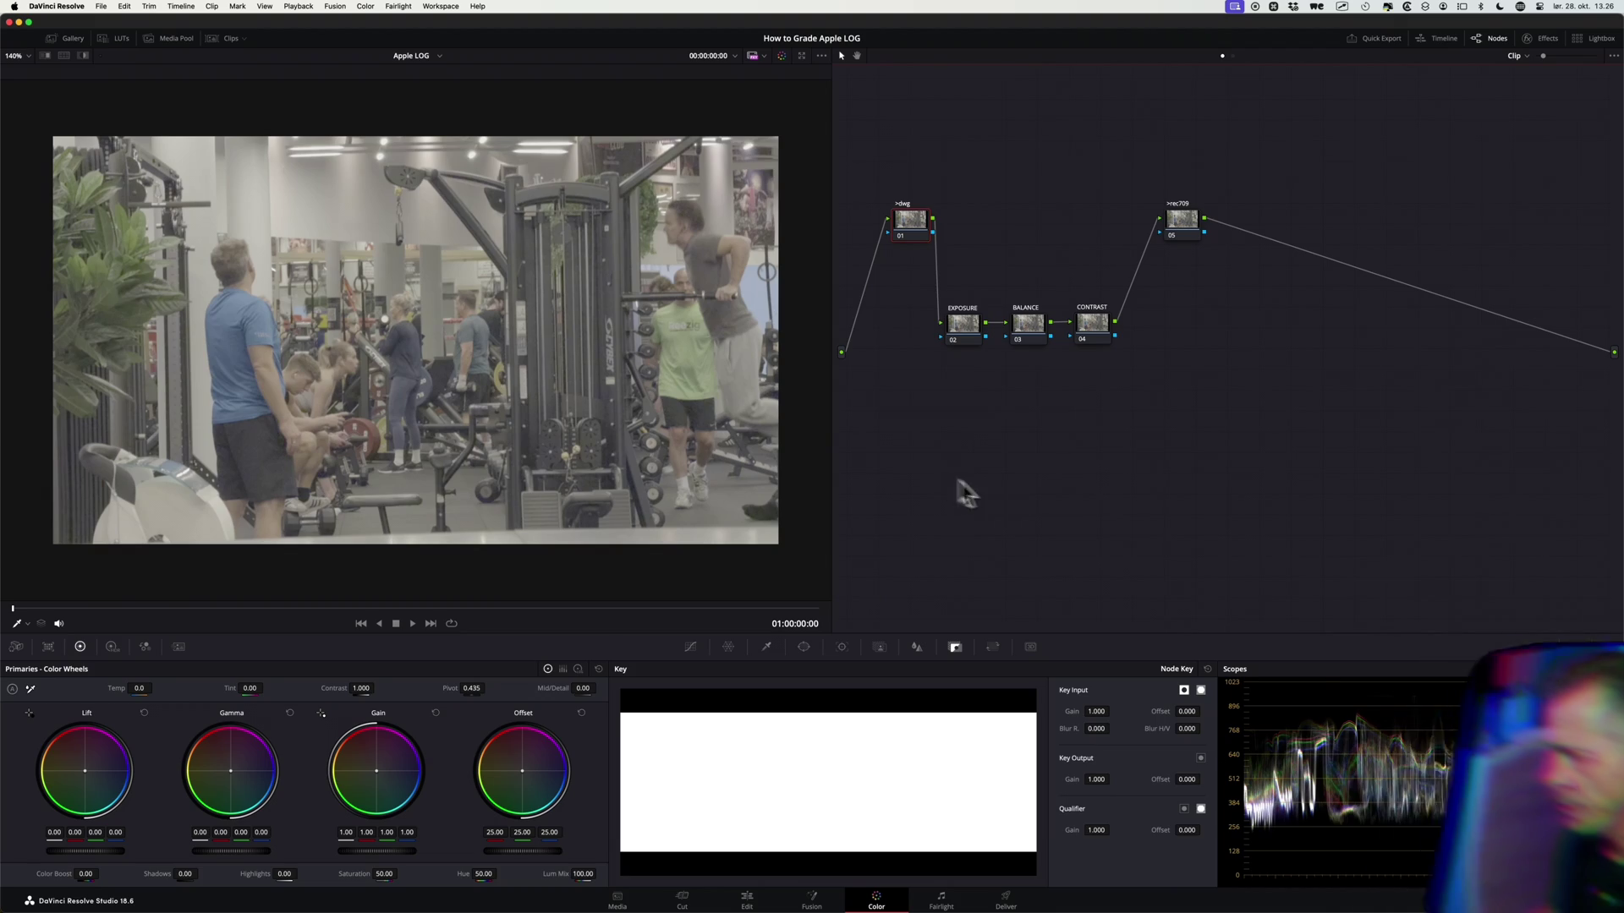
Keep DaVinci YRGB as the project's colour science in the colour management settings.
{"action": "left_click", "coordinate": [1605, 901]}
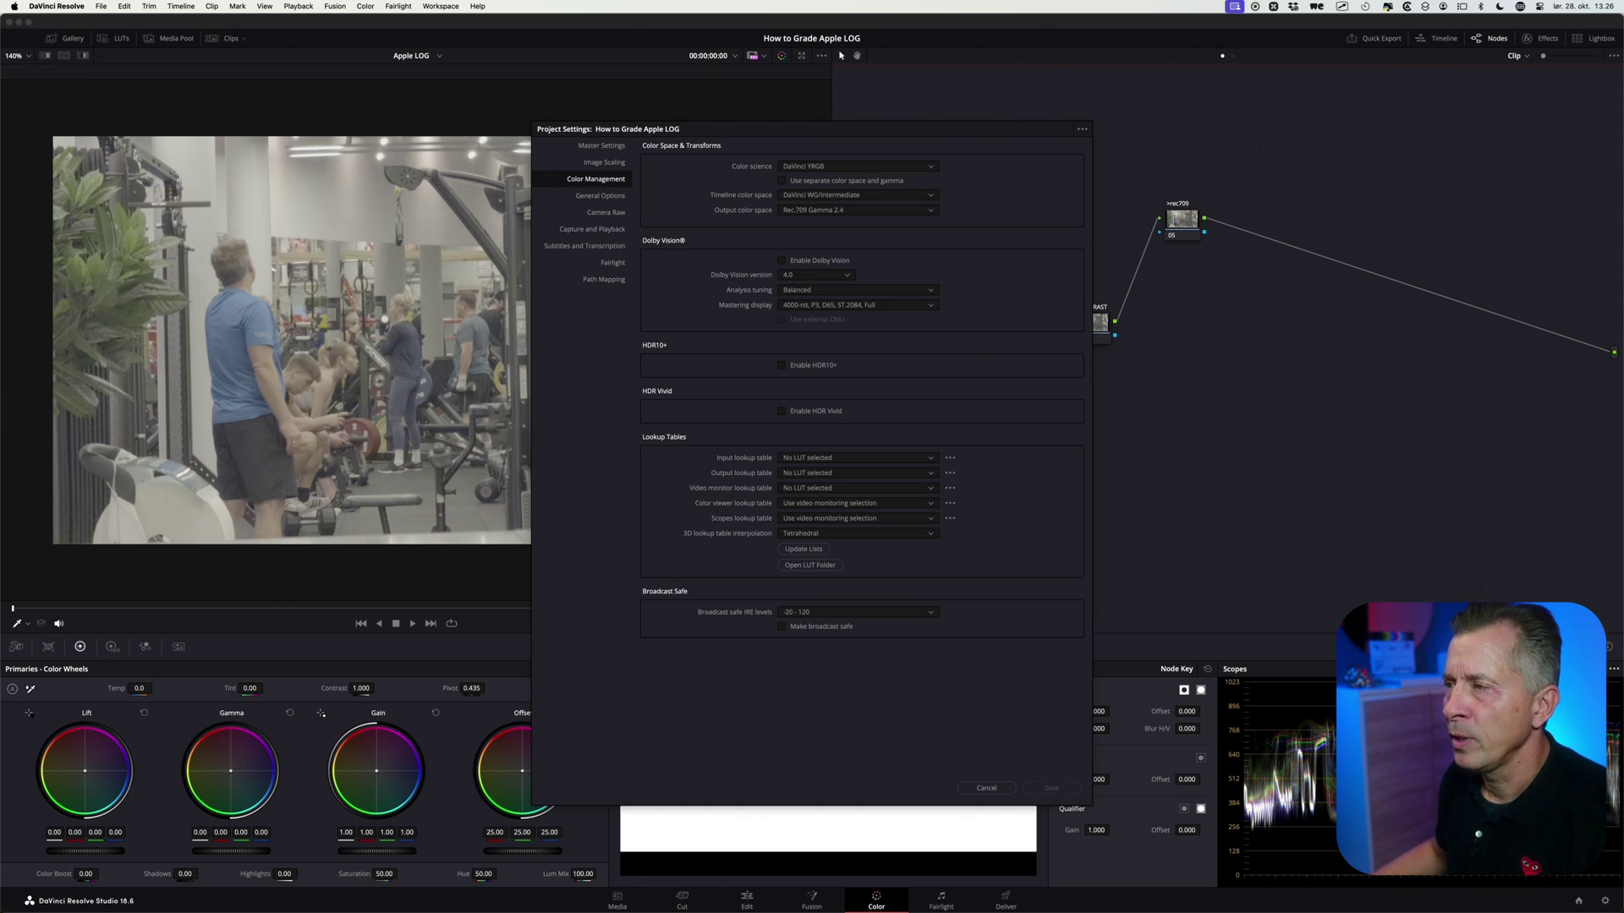
{"action": "left_click", "coordinate": [845, 168]}
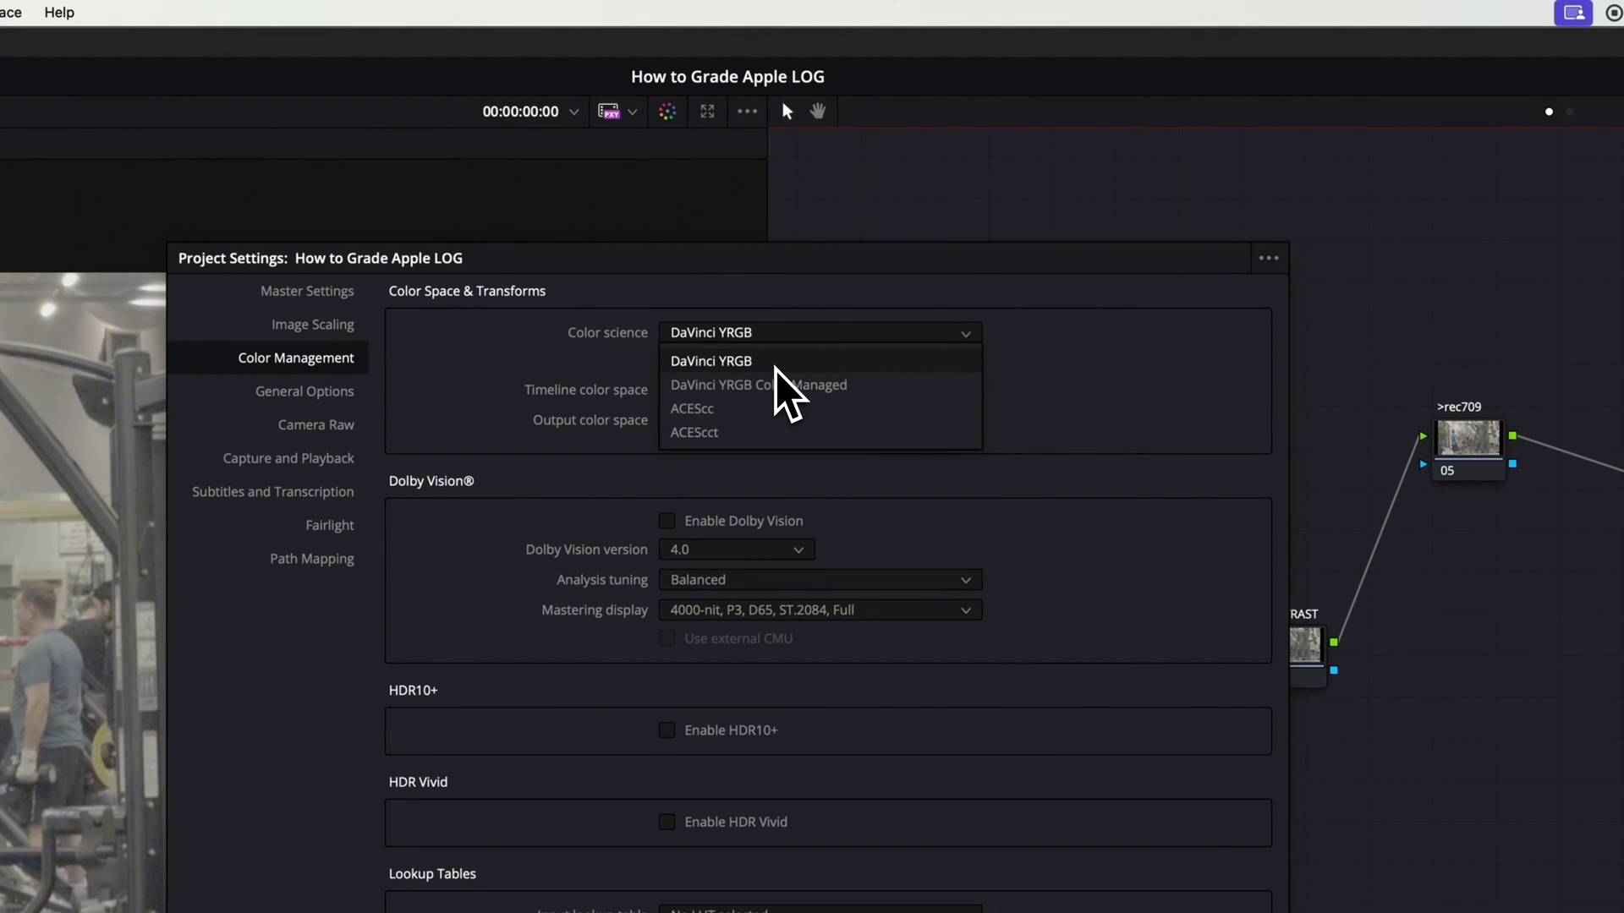
{"action": "left_click", "coordinate": [775, 363]}
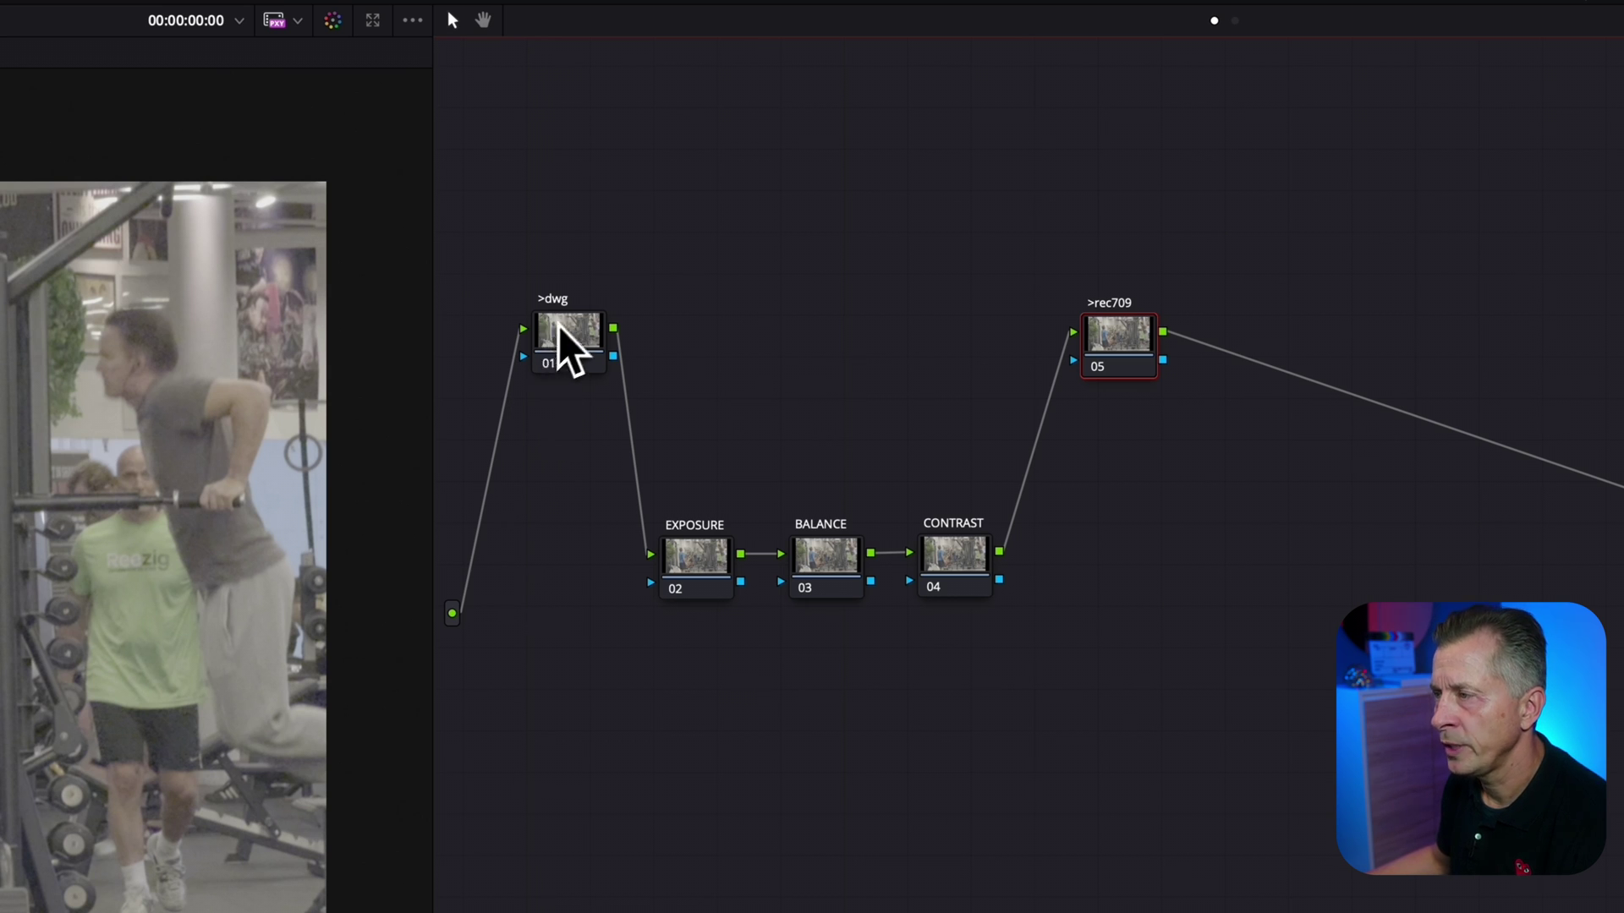
{"action": "left_click_drag", "start_coordinate": [681, 653], "coordinate": [981, 647]}
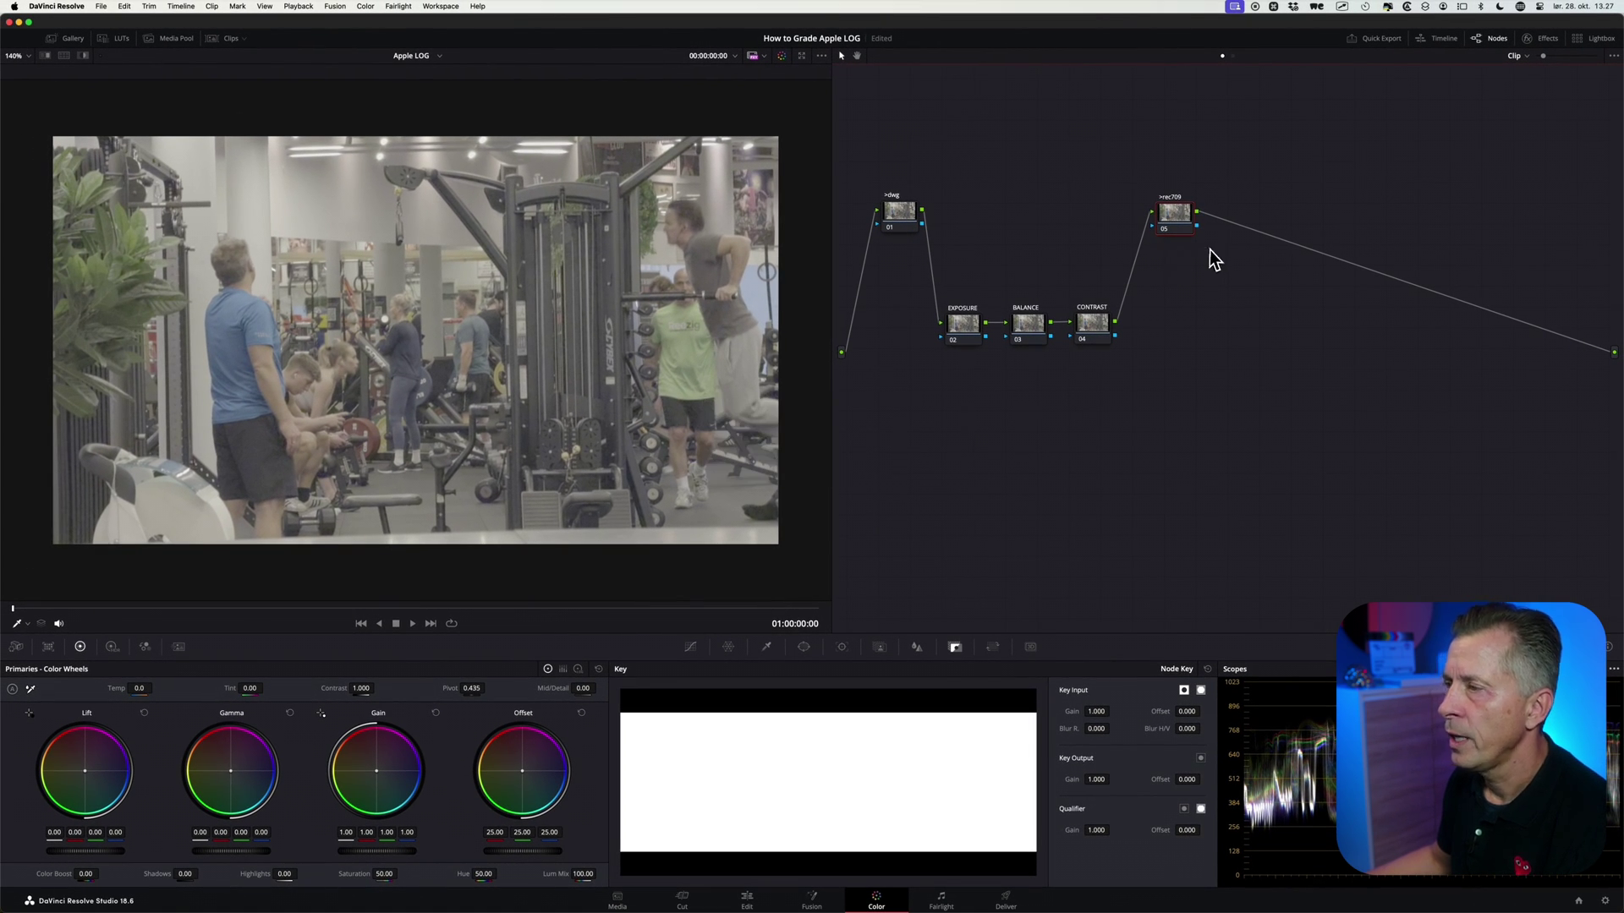
Add a Color Space Transform to the >dwg node with input Rec.2020 and Apple Log.
{"action": "left_click", "coordinate": [1547, 42]}
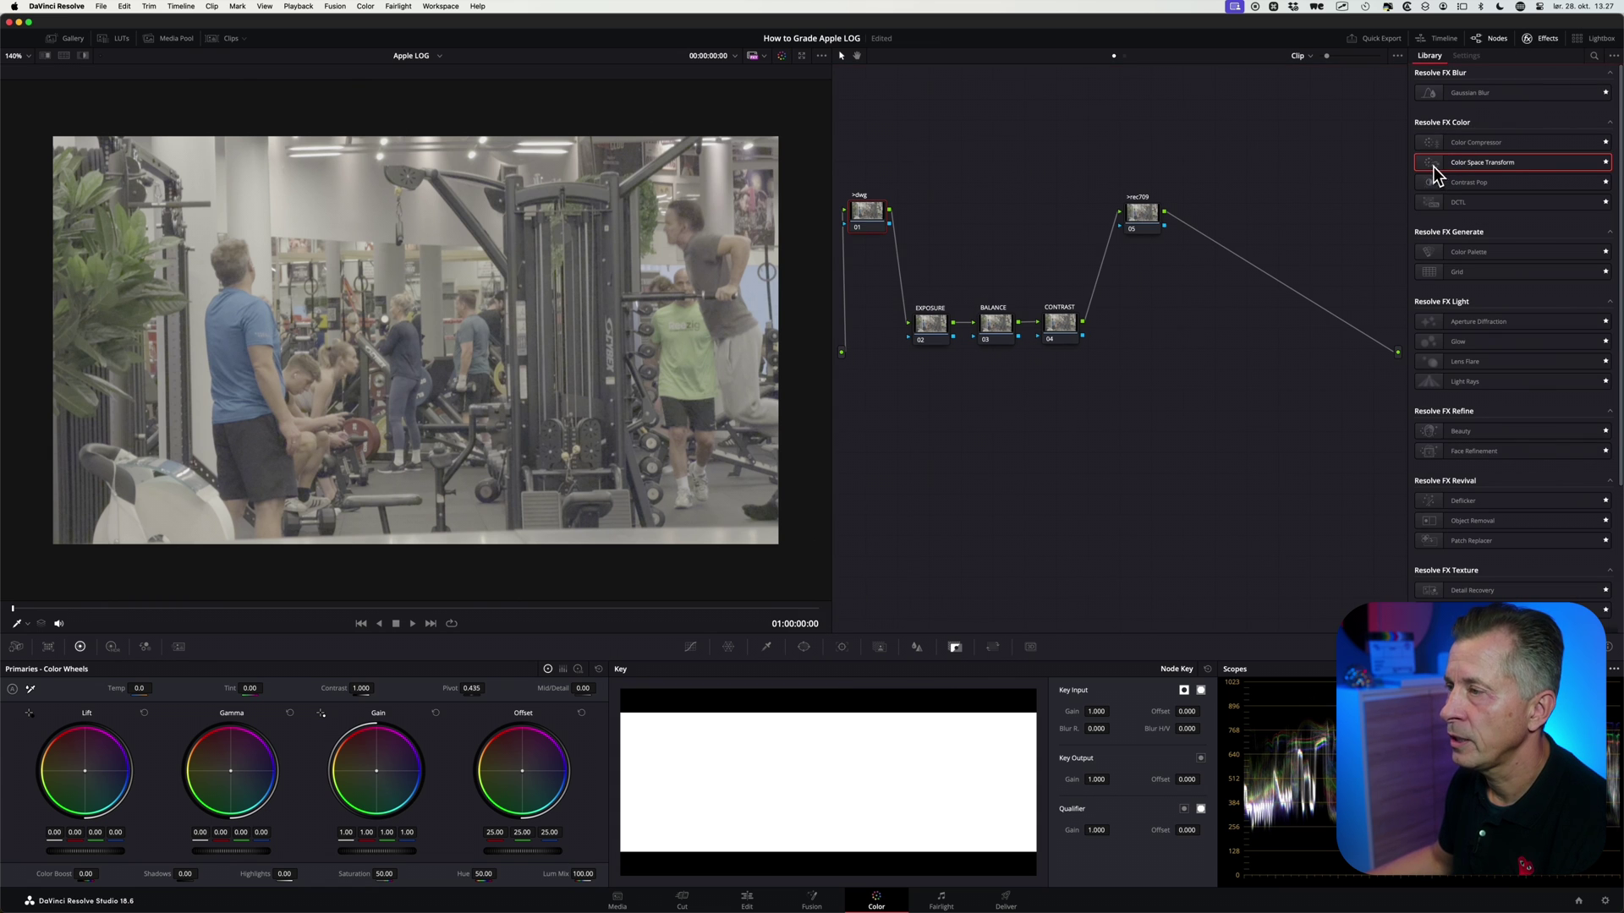
{"action": "left_click_drag", "start_coordinate": [1433, 166], "coordinate": [876, 221]}
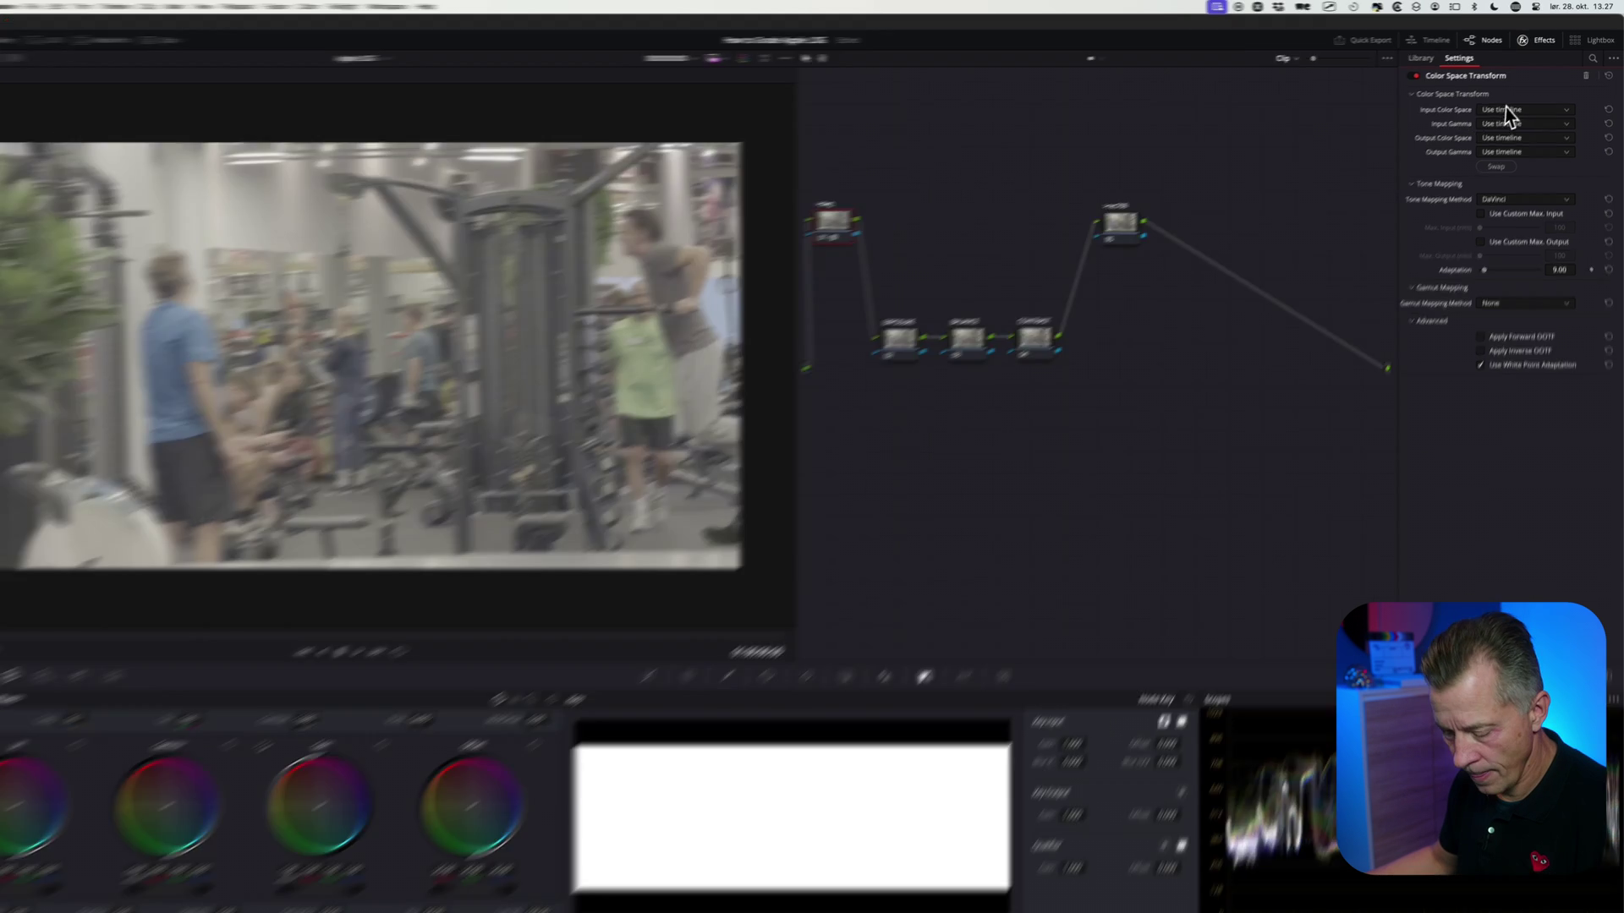
{"action": "left_click", "coordinate": [1507, 114]}
{"action": "scroll", "coordinate": [1513, 174], "scroll_direction": "down", "scroll_amount": 5}
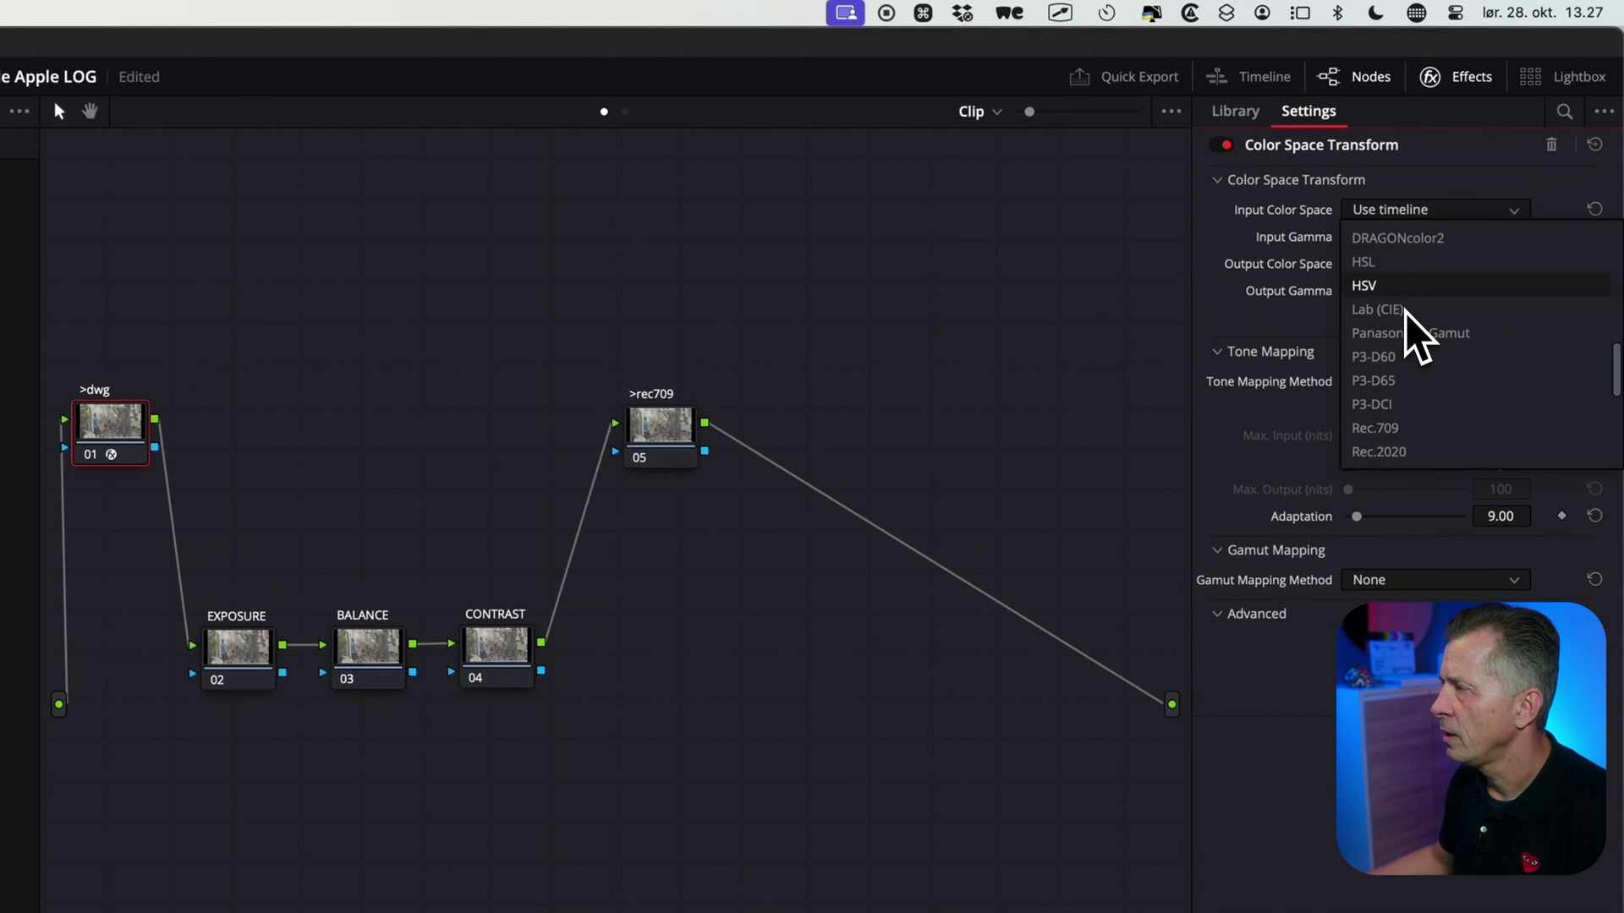
{"action": "left_click", "coordinate": [1397, 452]}
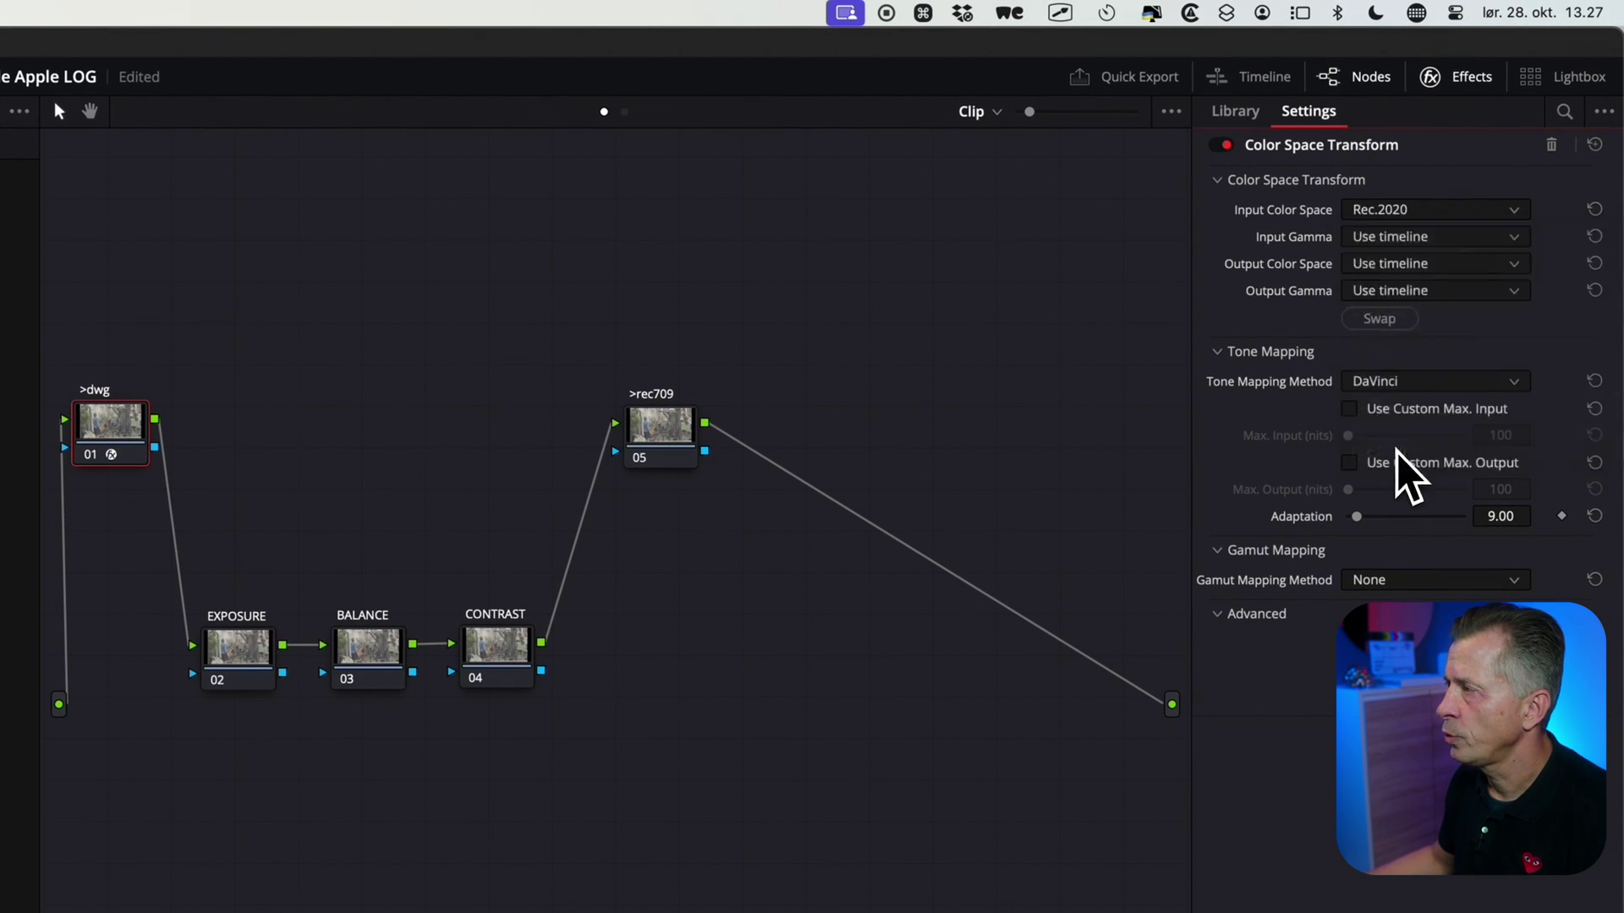
{"action": "left_click", "coordinate": [1419, 238]}
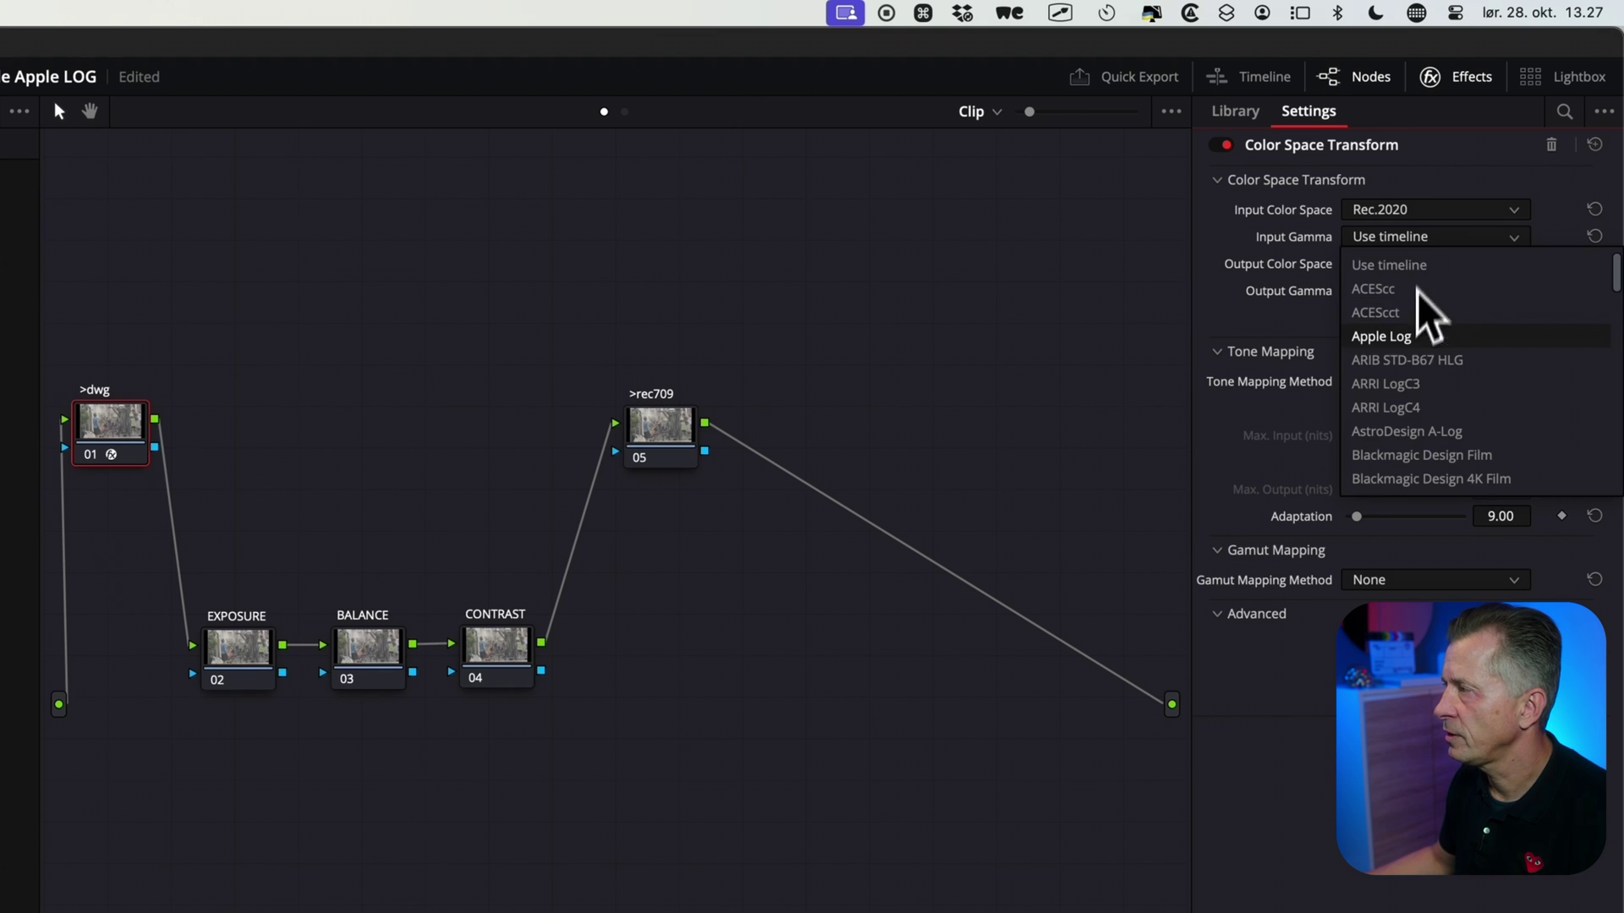
{"action": "scroll", "coordinate": [1424, 334], "scroll_direction": "down", "scroll_amount": 1}
{"action": "left_click", "coordinate": [1394, 267]}
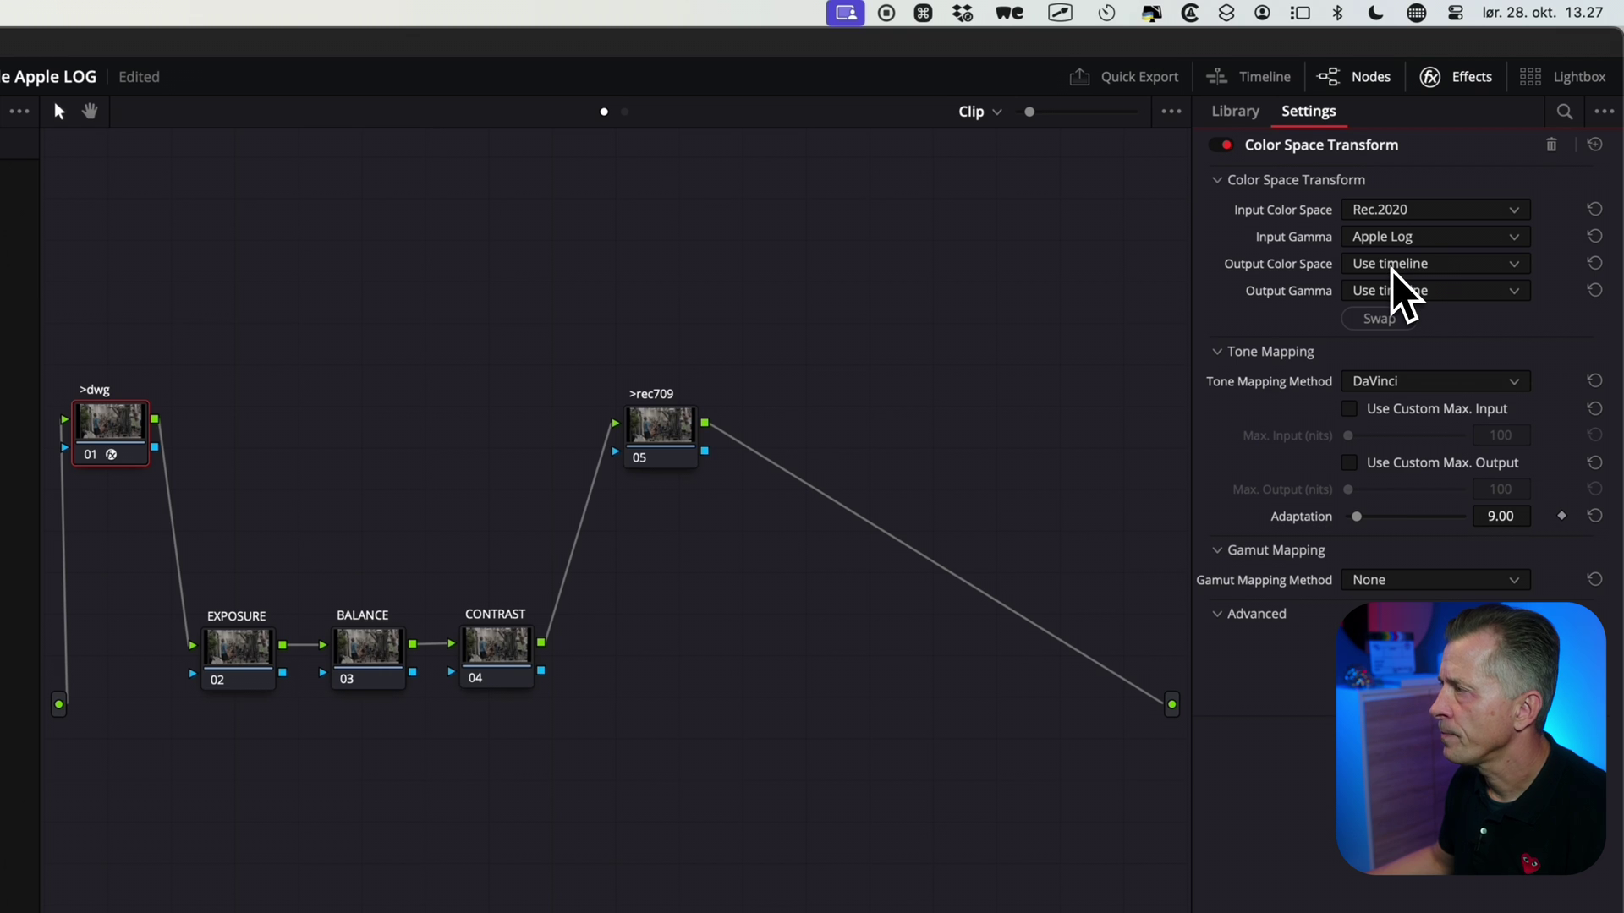
Set the >dwg transform's output to DaVinci Wide Gamut and DaVinci Intermediate.
{"action": "left_click", "coordinate": [1391, 269]}
{"action": "scroll", "coordinate": [1399, 288], "scroll_direction": "down", "scroll_amount": 3}
{"action": "left_click", "coordinate": [1419, 499]}
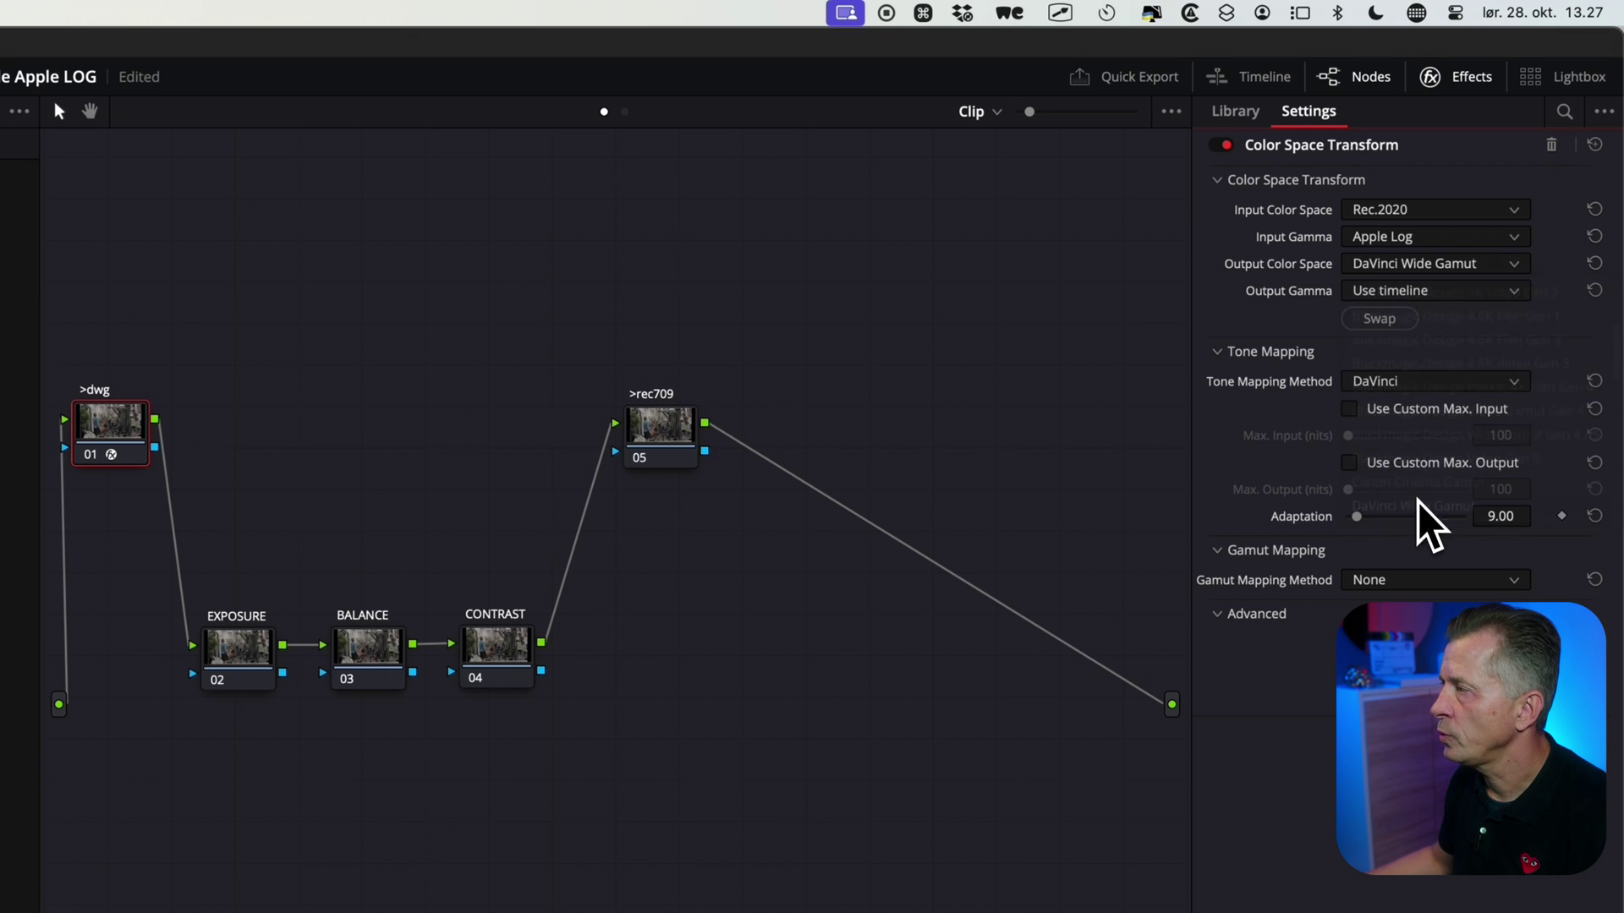
{"action": "left_click", "coordinate": [1408, 292]}
{"action": "scroll", "coordinate": [1406, 317], "scroll_direction": "down", "scroll_amount": 3}
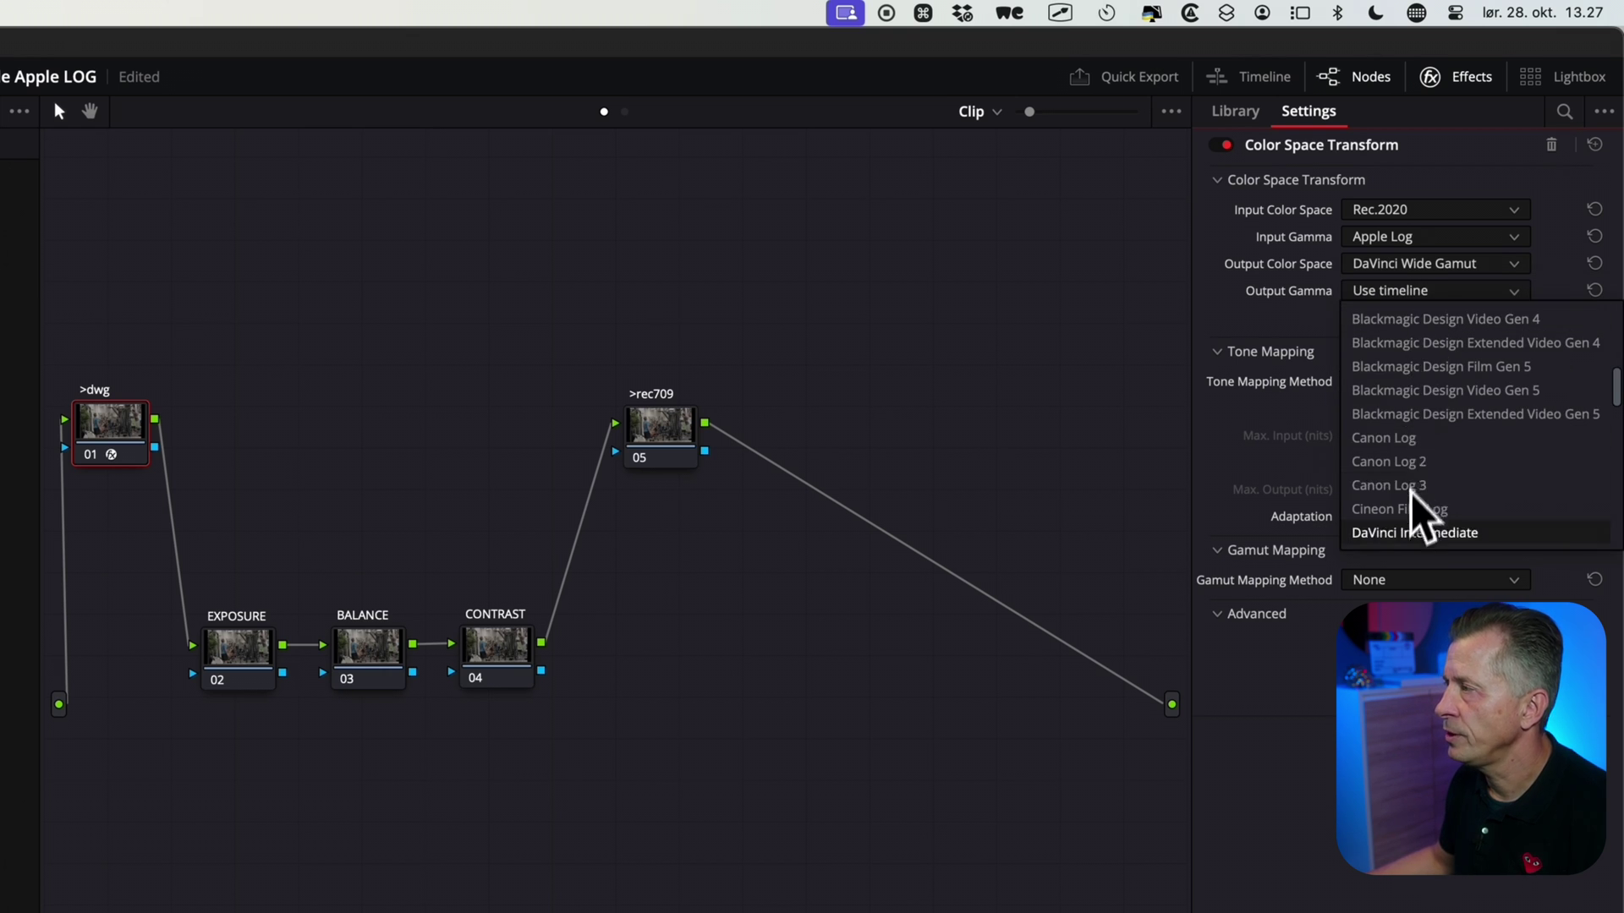
{"action": "left_click", "coordinate": [1419, 531]}
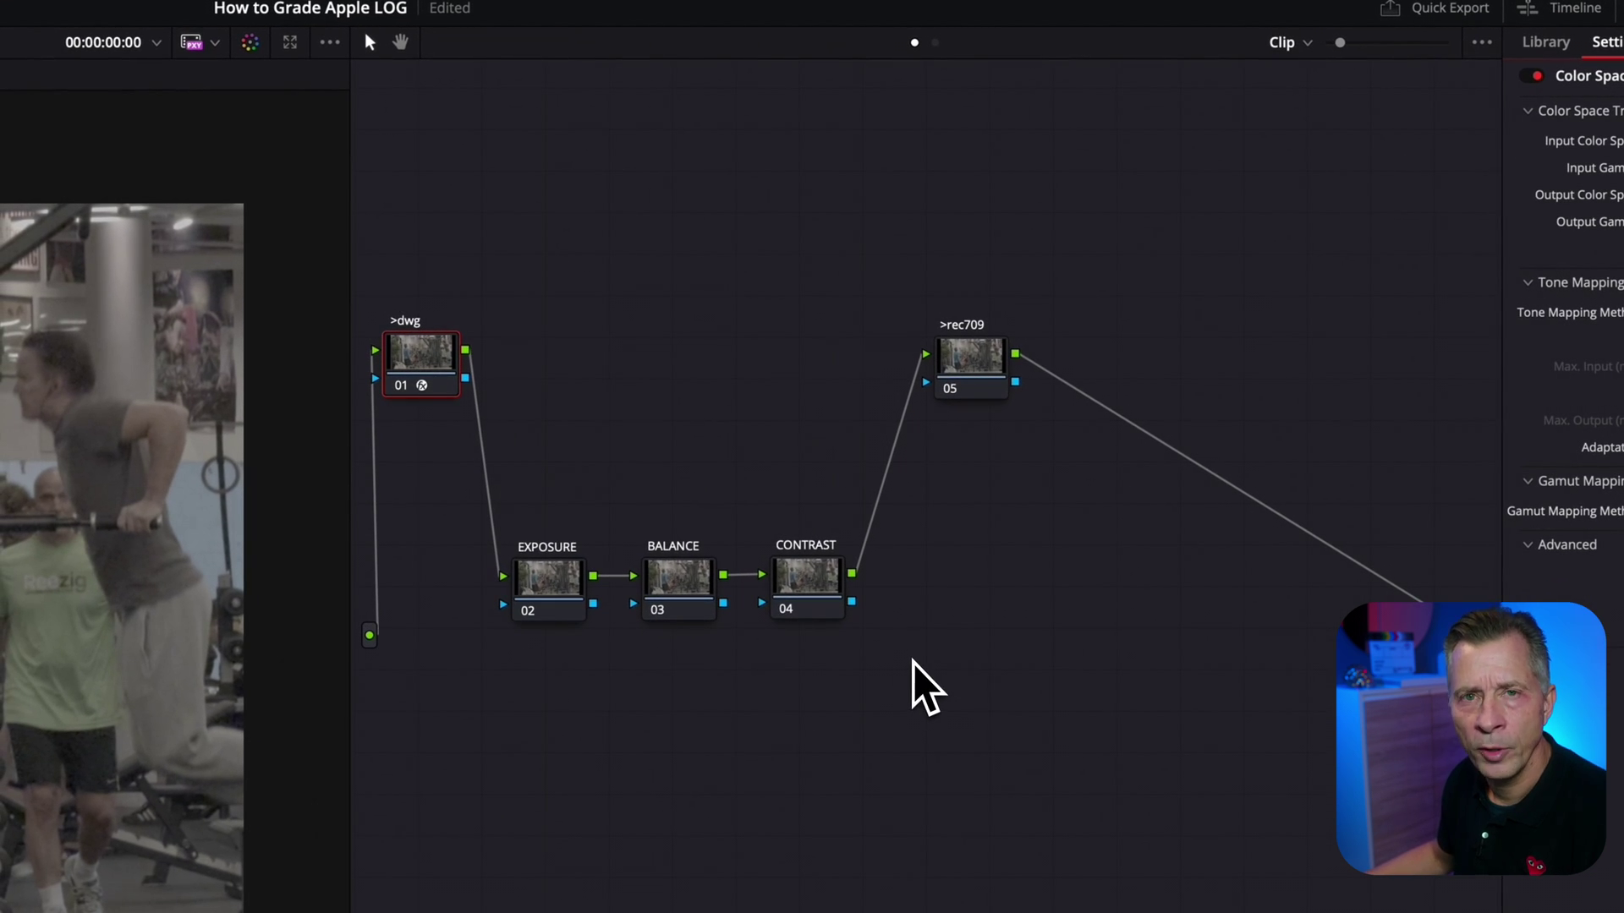
{"action": "left_click", "coordinate": [971, 369]}
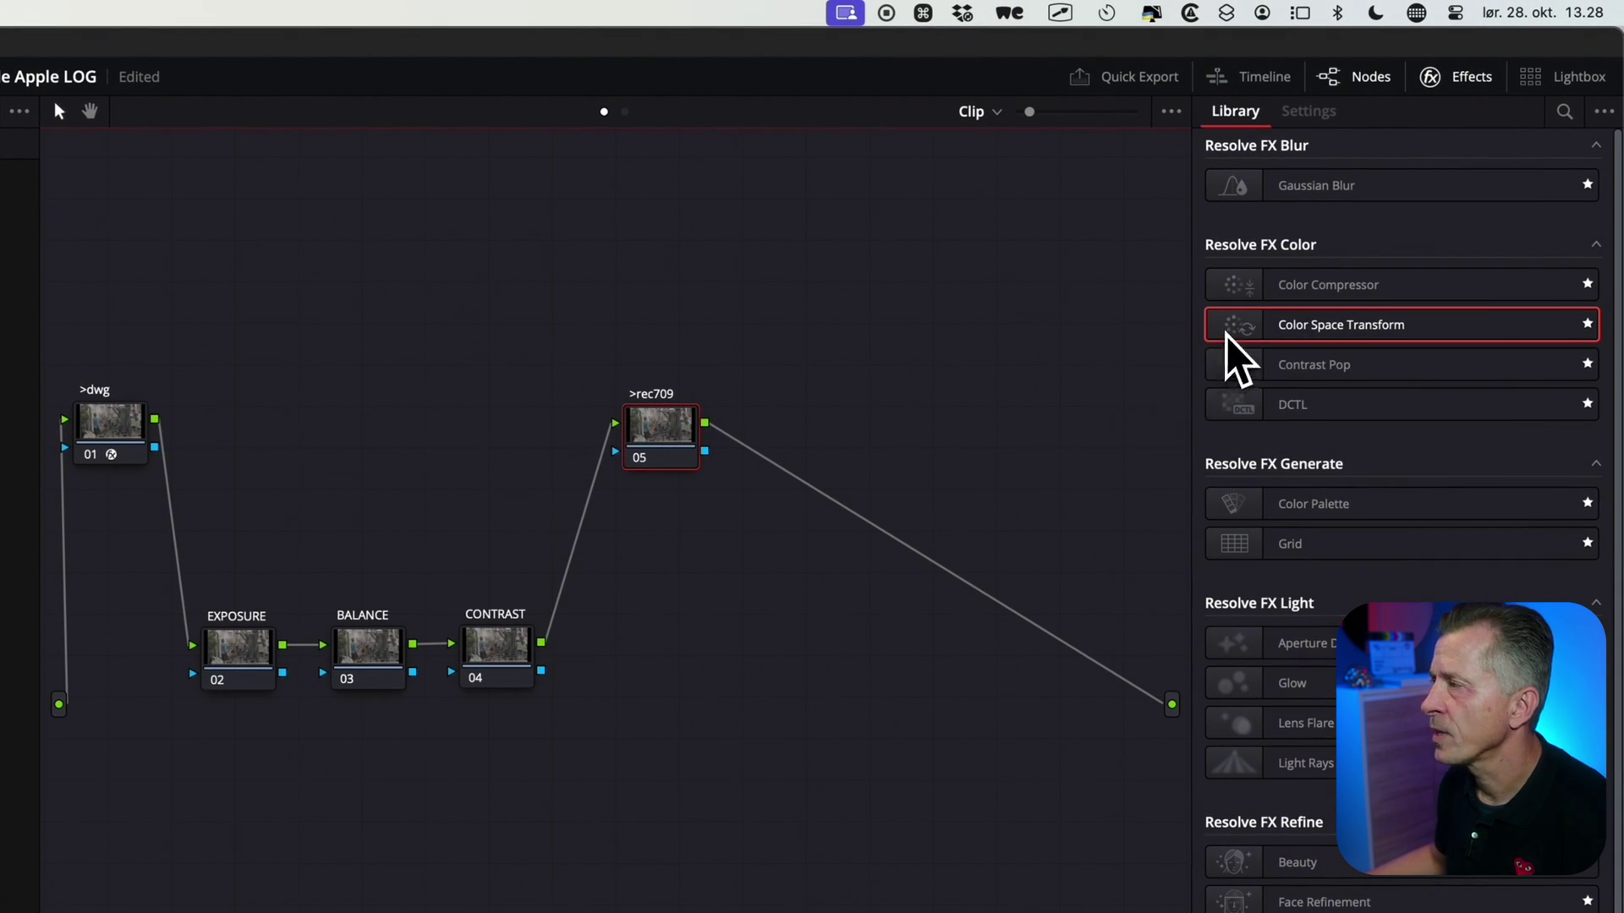
Add a Color Space Transform to >rec709 with input DaVinci Wide Gamut and DaVinci Intermediate.
{"action": "left_click_drag", "start_coordinate": [1229, 332], "coordinate": [645, 451]}
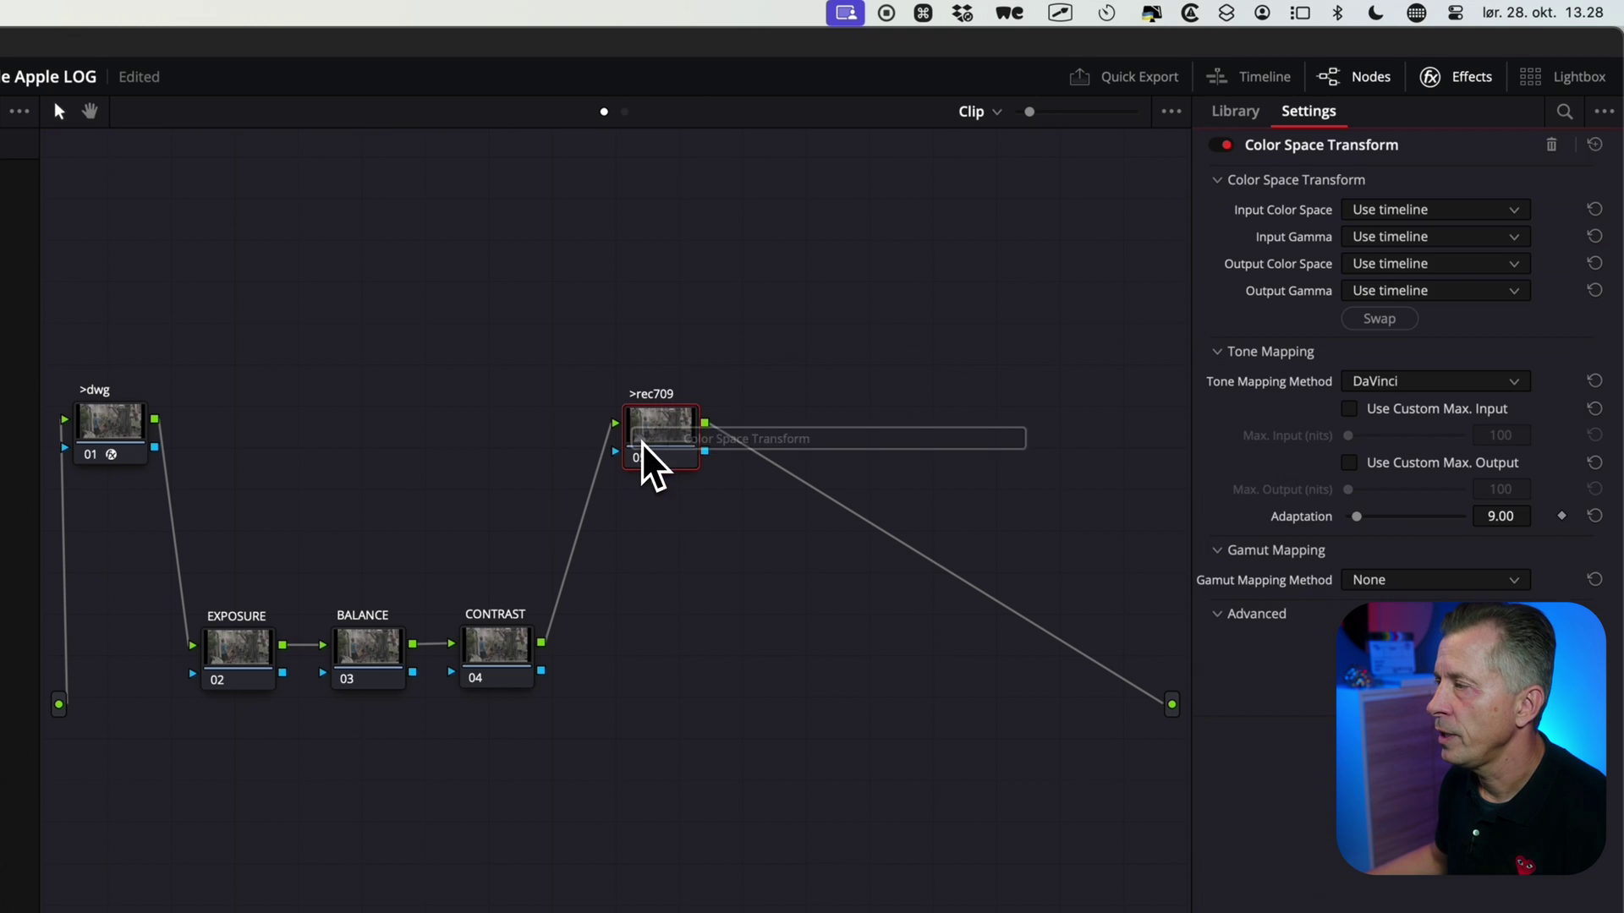
{"action": "left_click", "coordinate": [1414, 211]}
{"action": "scroll", "coordinate": [1443, 457], "scroll_direction": "down", "scroll_amount": 3}
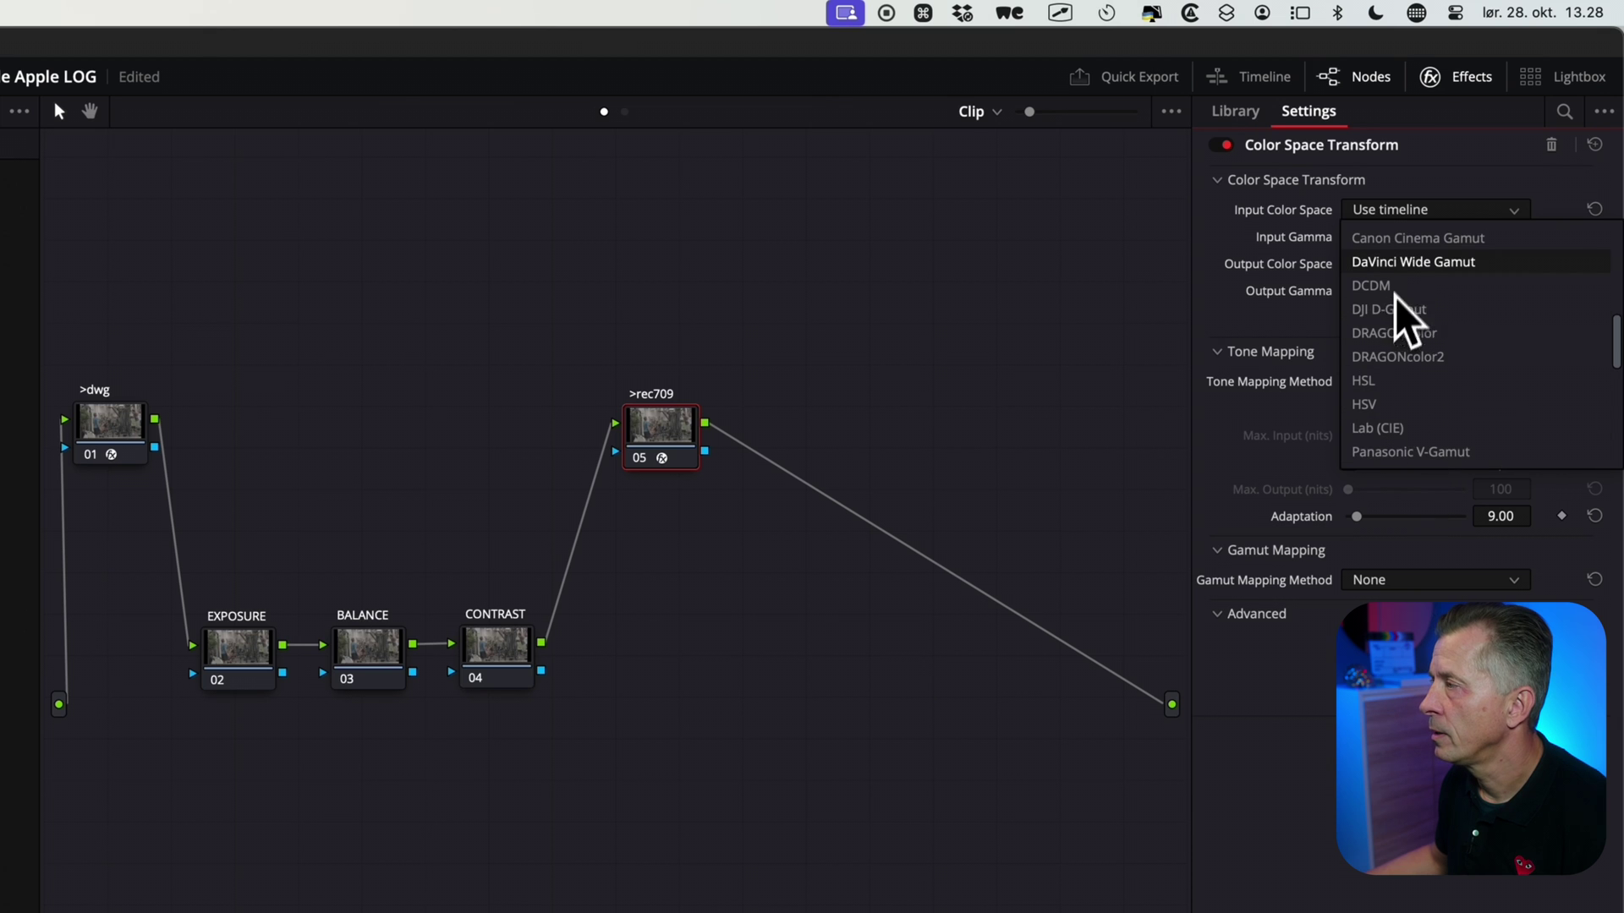
{"action": "left_click", "coordinate": [1427, 262]}
{"action": "left_click", "coordinate": [1400, 239]}
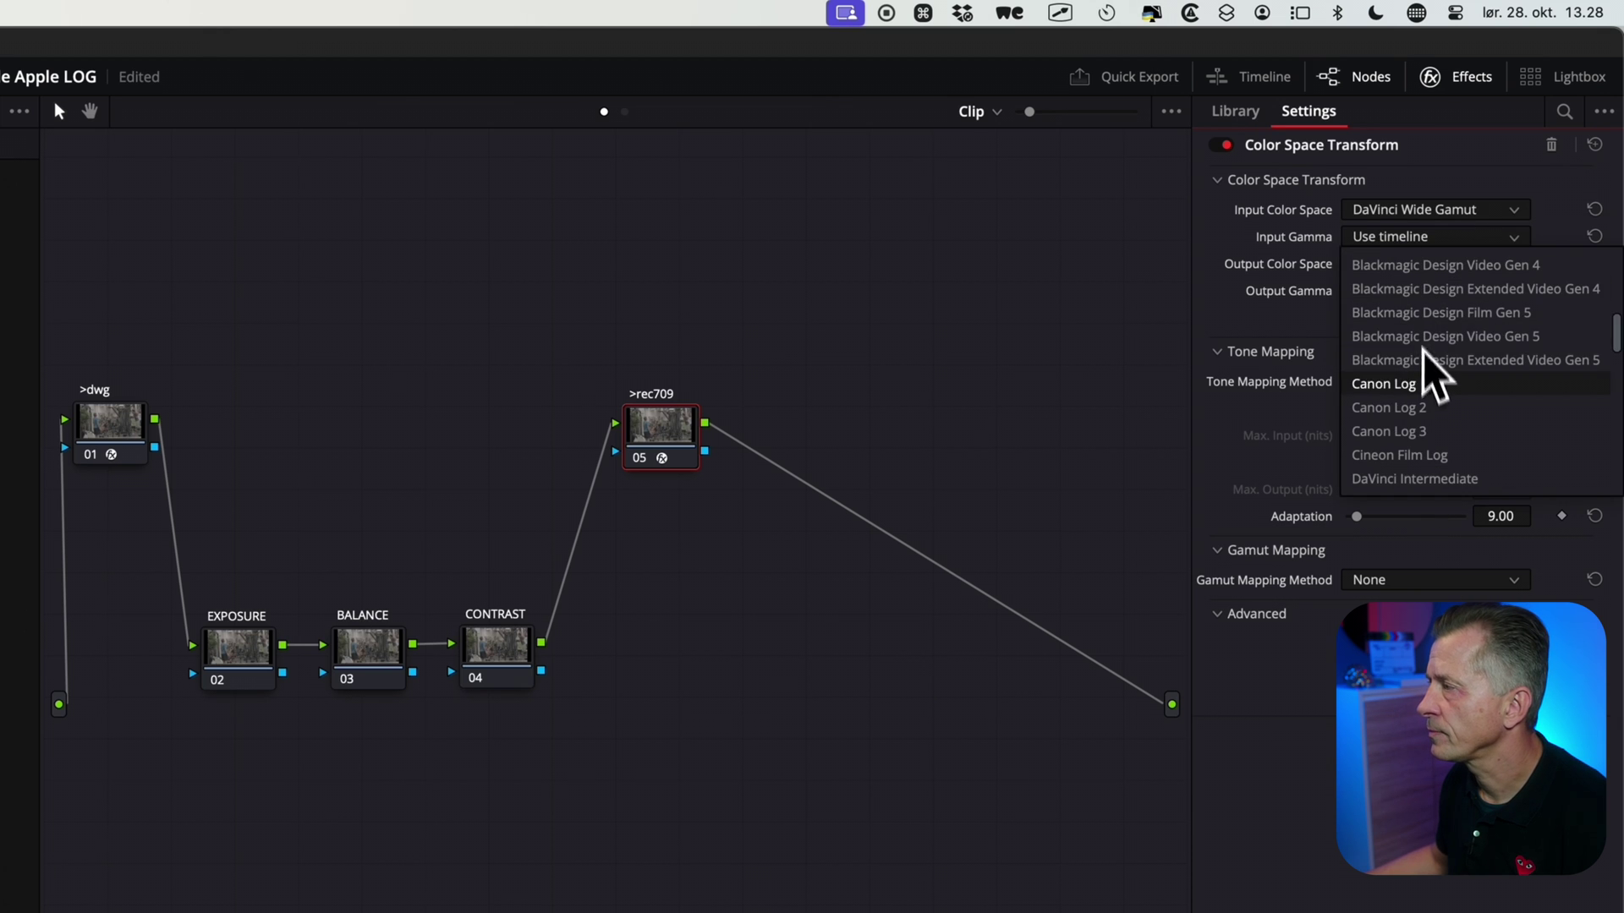
{"action": "scroll", "coordinate": [1429, 406], "scroll_direction": "down", "scroll_amount": 5}
{"action": "left_click", "coordinate": [1400, 290]}
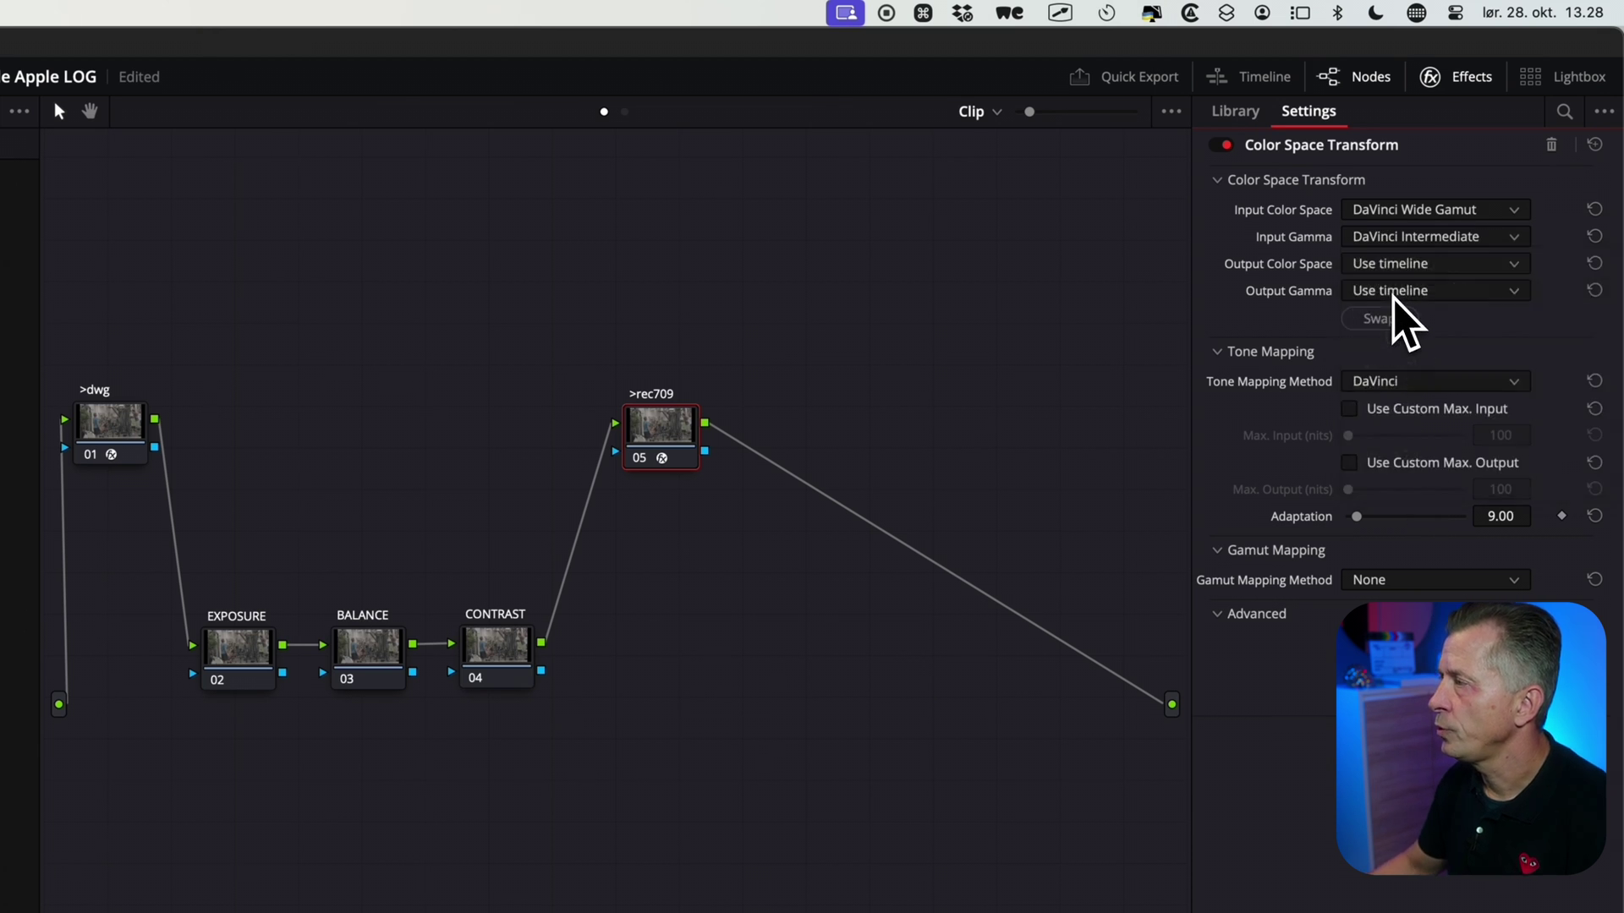
Set the >rec709 transform's output to Rec.709 with Gamma 2.4.
{"action": "left_click", "coordinate": [1406, 267]}
{"action": "scroll", "coordinate": [1414, 287], "scroll_direction": "down", "scroll_amount": 5}
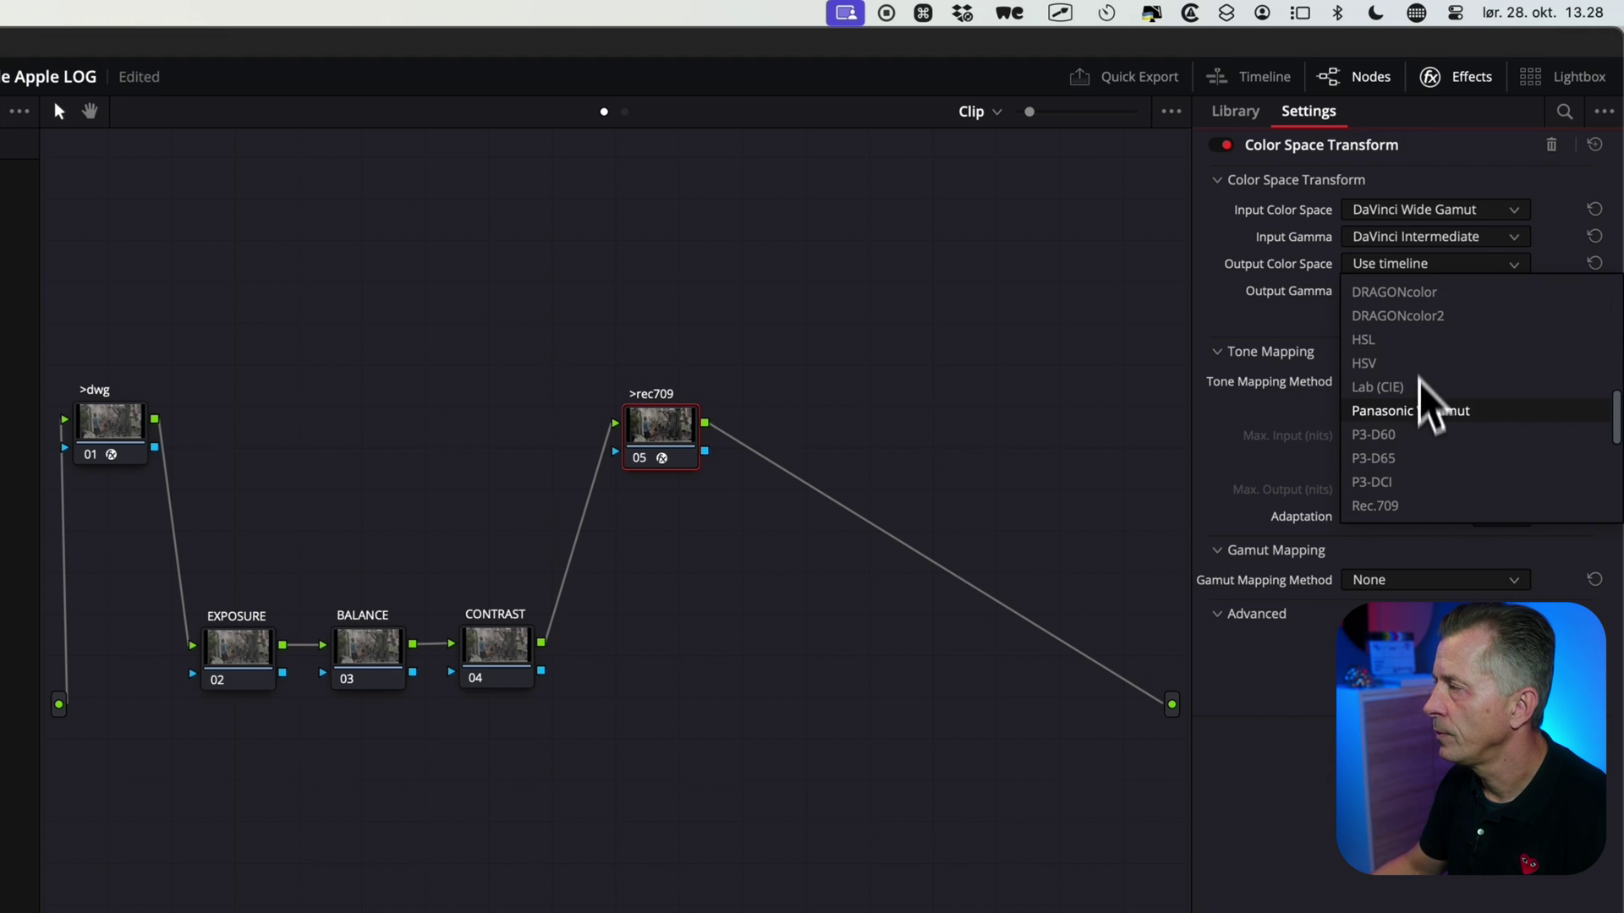
{"action": "left_click", "coordinate": [1392, 505]}
{"action": "left_click", "coordinate": [1429, 291]}
{"action": "scroll", "coordinate": [1423, 355], "scroll_direction": "down", "scroll_amount": 3}
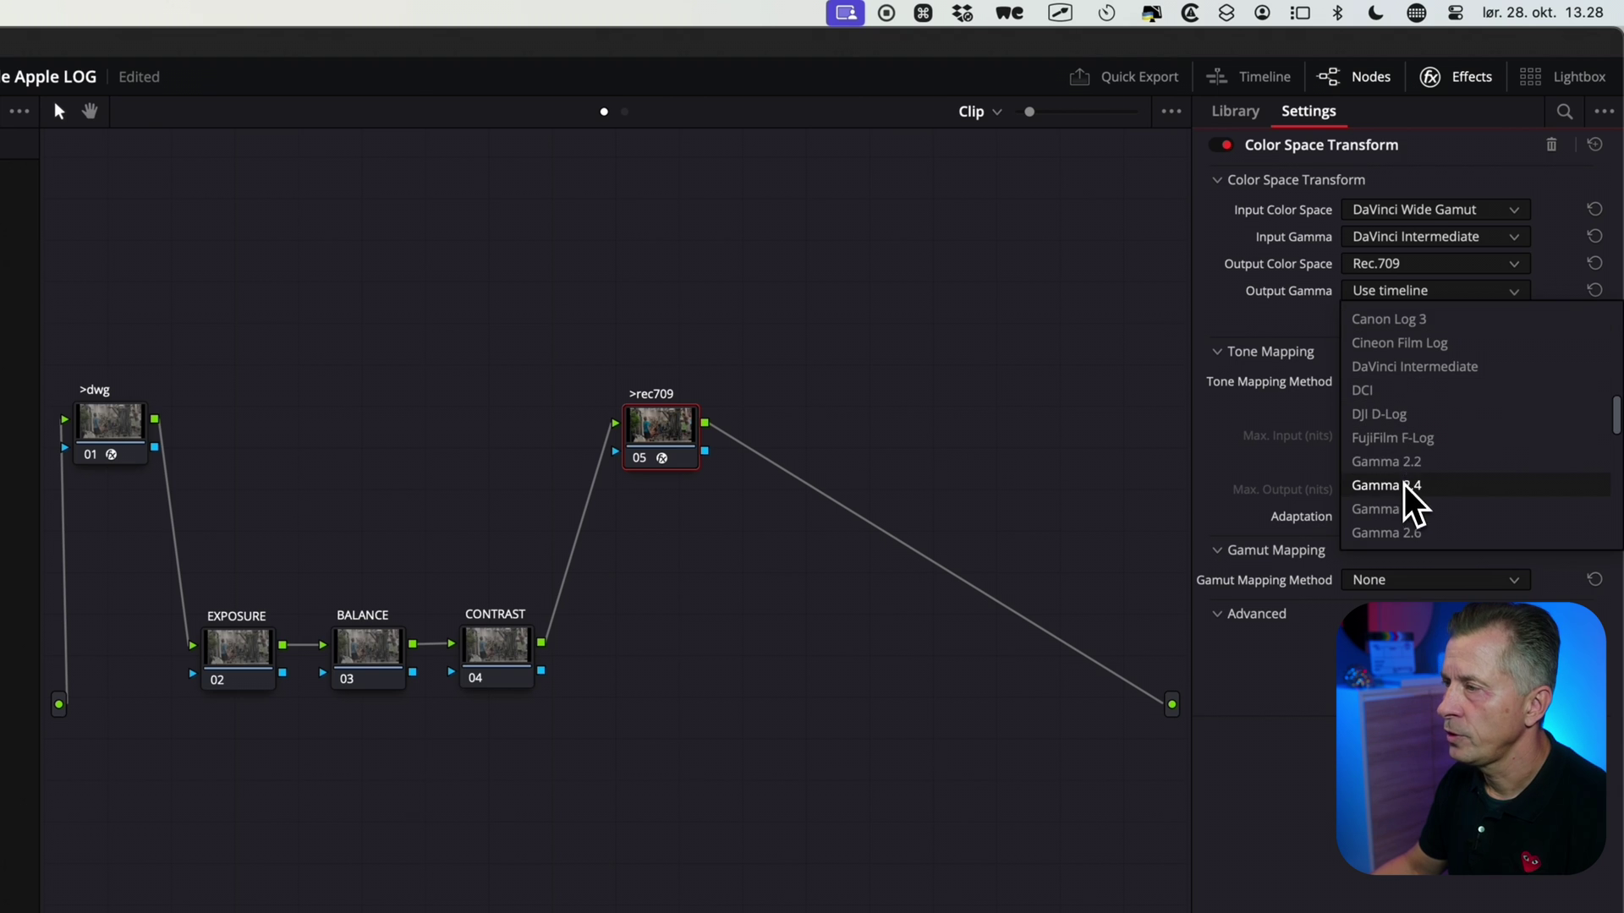
{"action": "left_click", "coordinate": [1409, 496]}
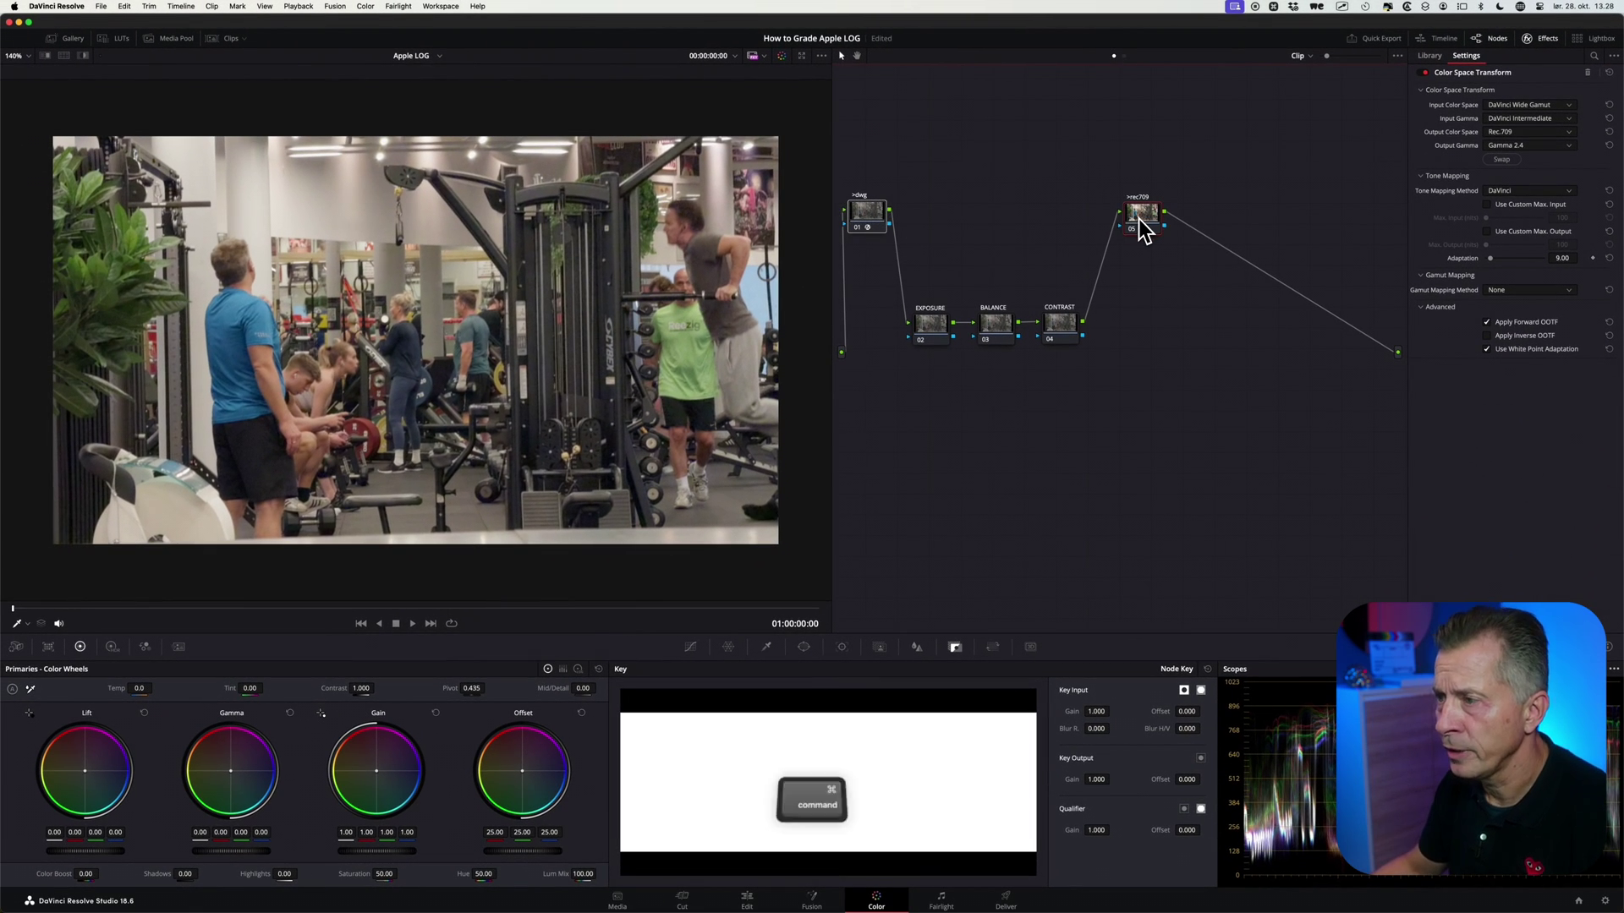
Compare the clip with and without the transforms, then close the effect settings.
{"action": "key", "text": "super+d"}
{"action": "key", "text": "super+d"}
{"action": "key", "text": "super+d"}
{"action": "key", "text": "super+d"}
{"action": "key", "text": "super+d"}
{"action": "key", "text": "super+d"}
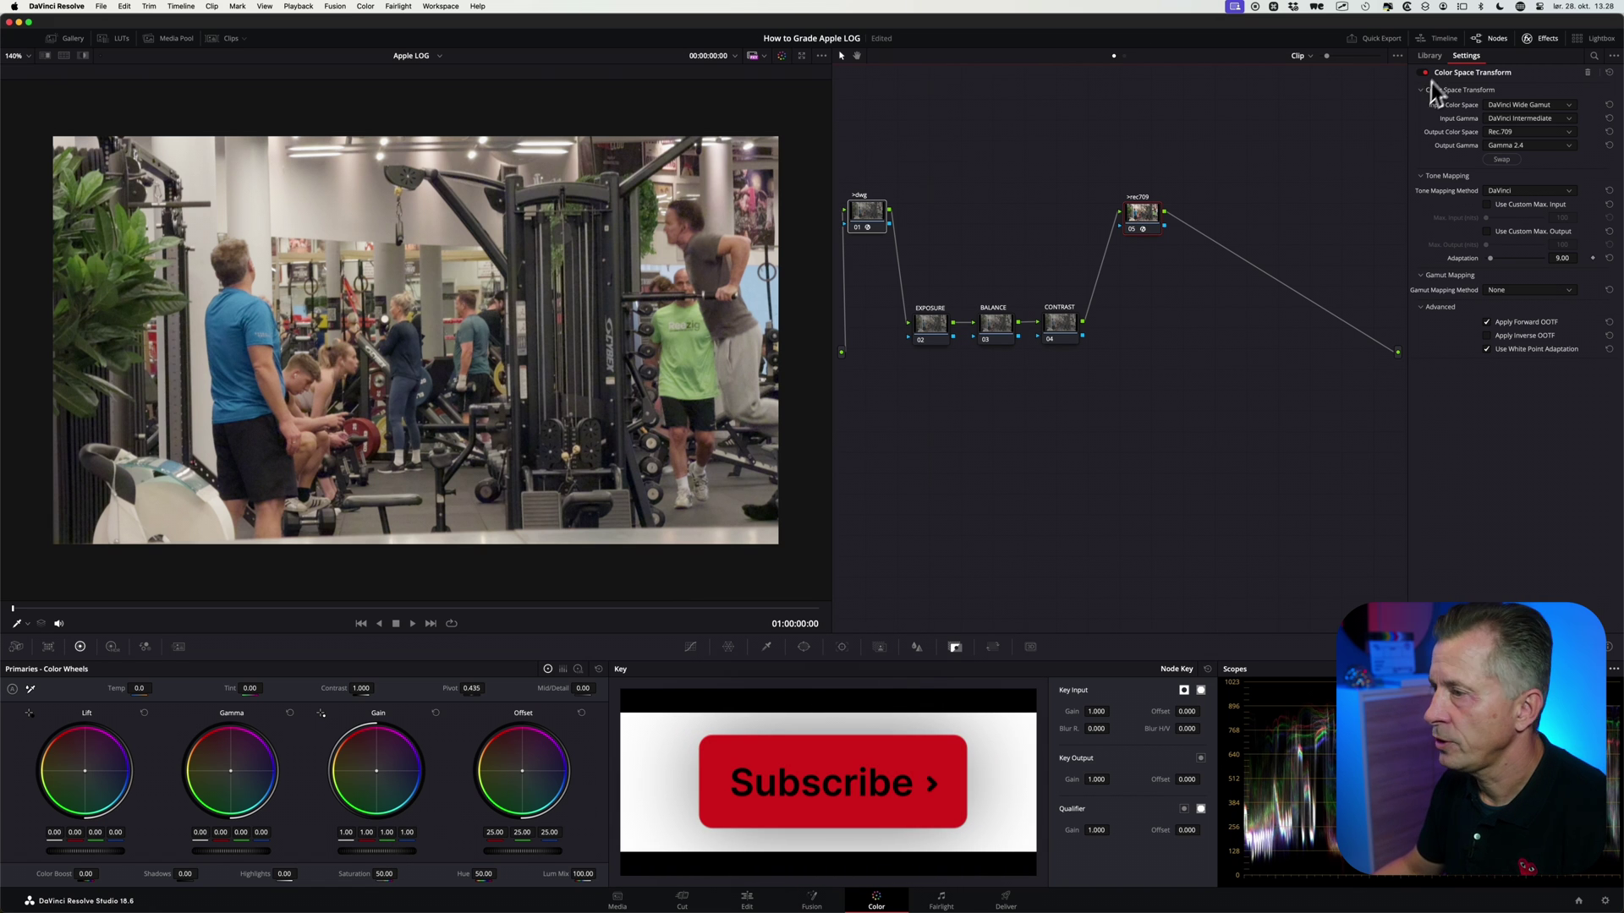
{"action": "left_click", "coordinate": [1543, 39]}
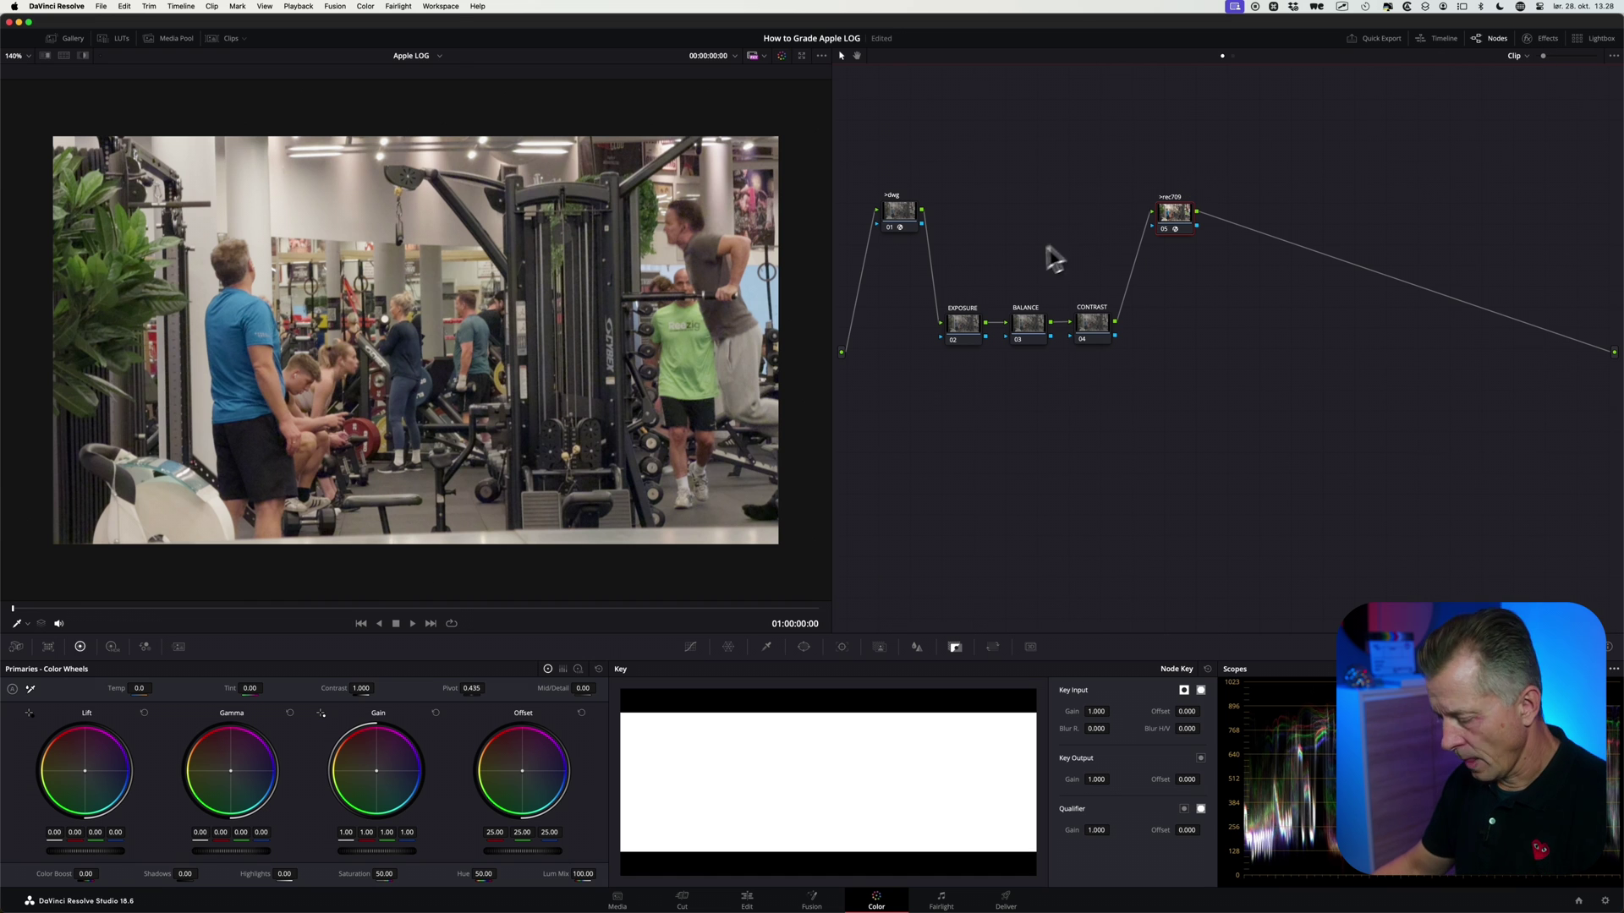
Select the BALANCE node (03) in the Node Editor.
{"action": "key", "text": "fn"}
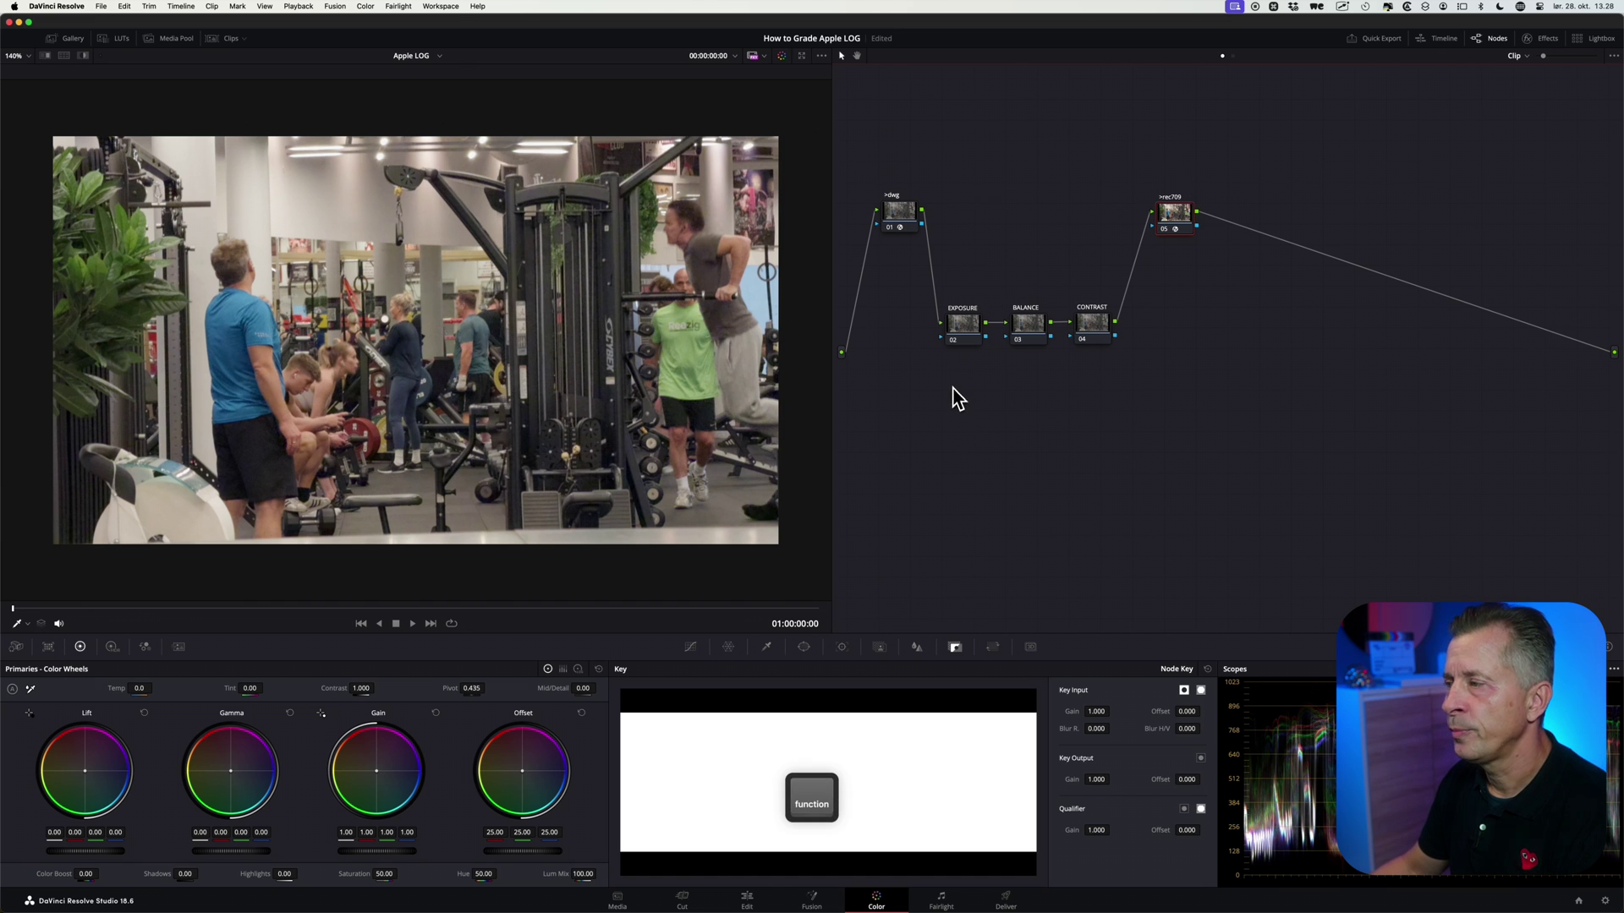
{"action": "left_click_drag", "start_coordinate": [950, 377], "coordinate": [1181, 364]}
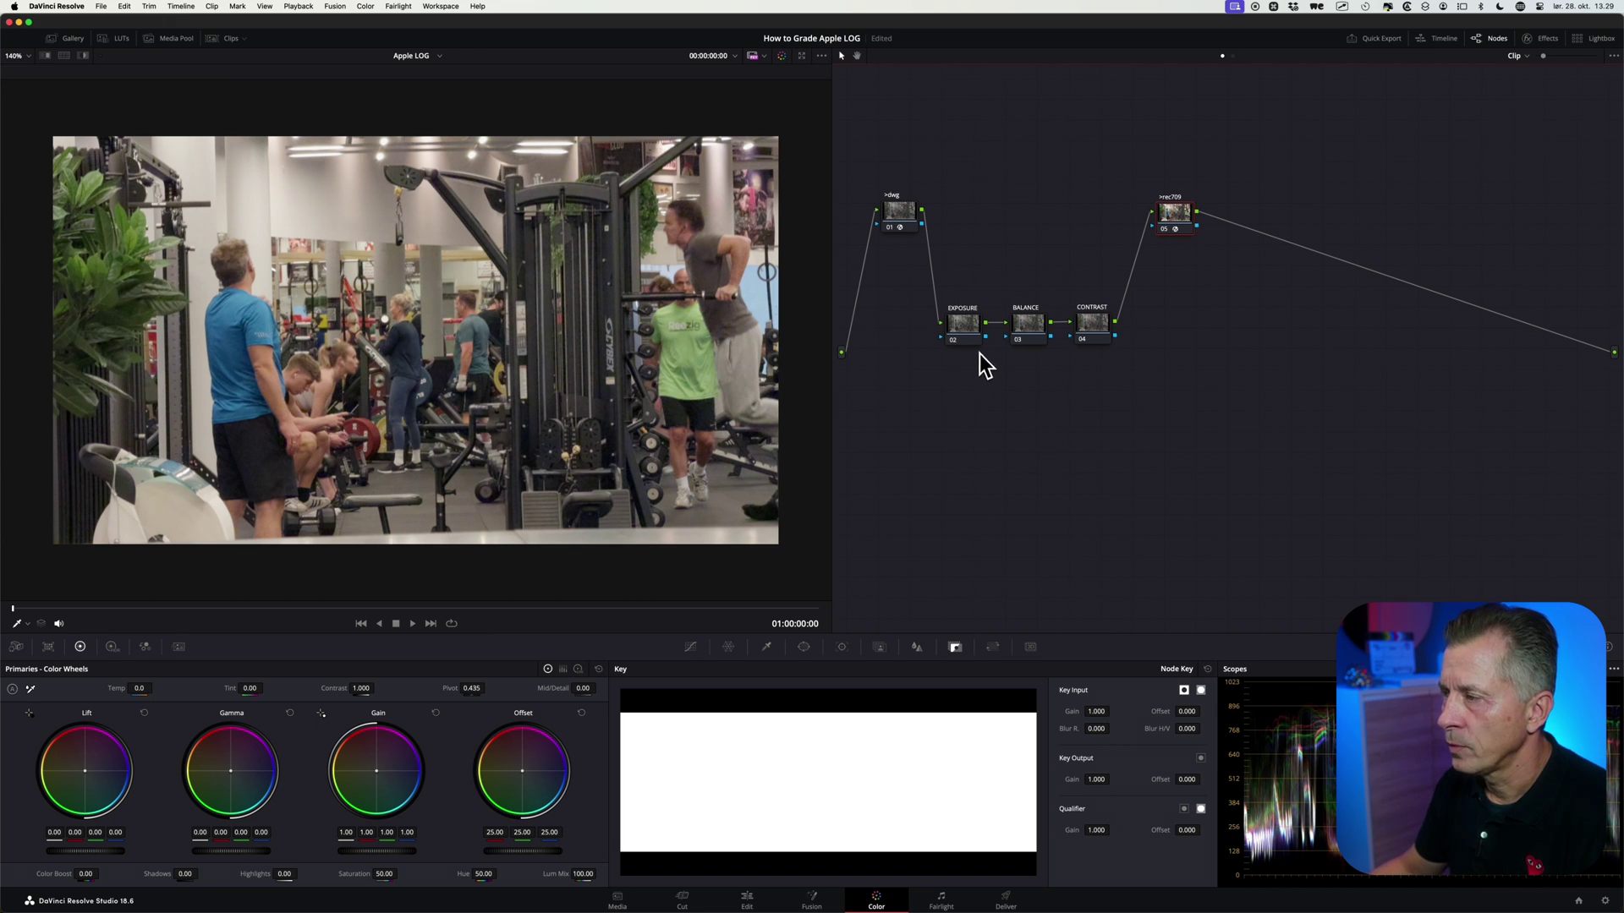
{"action": "left_click", "coordinate": [1028, 326]}
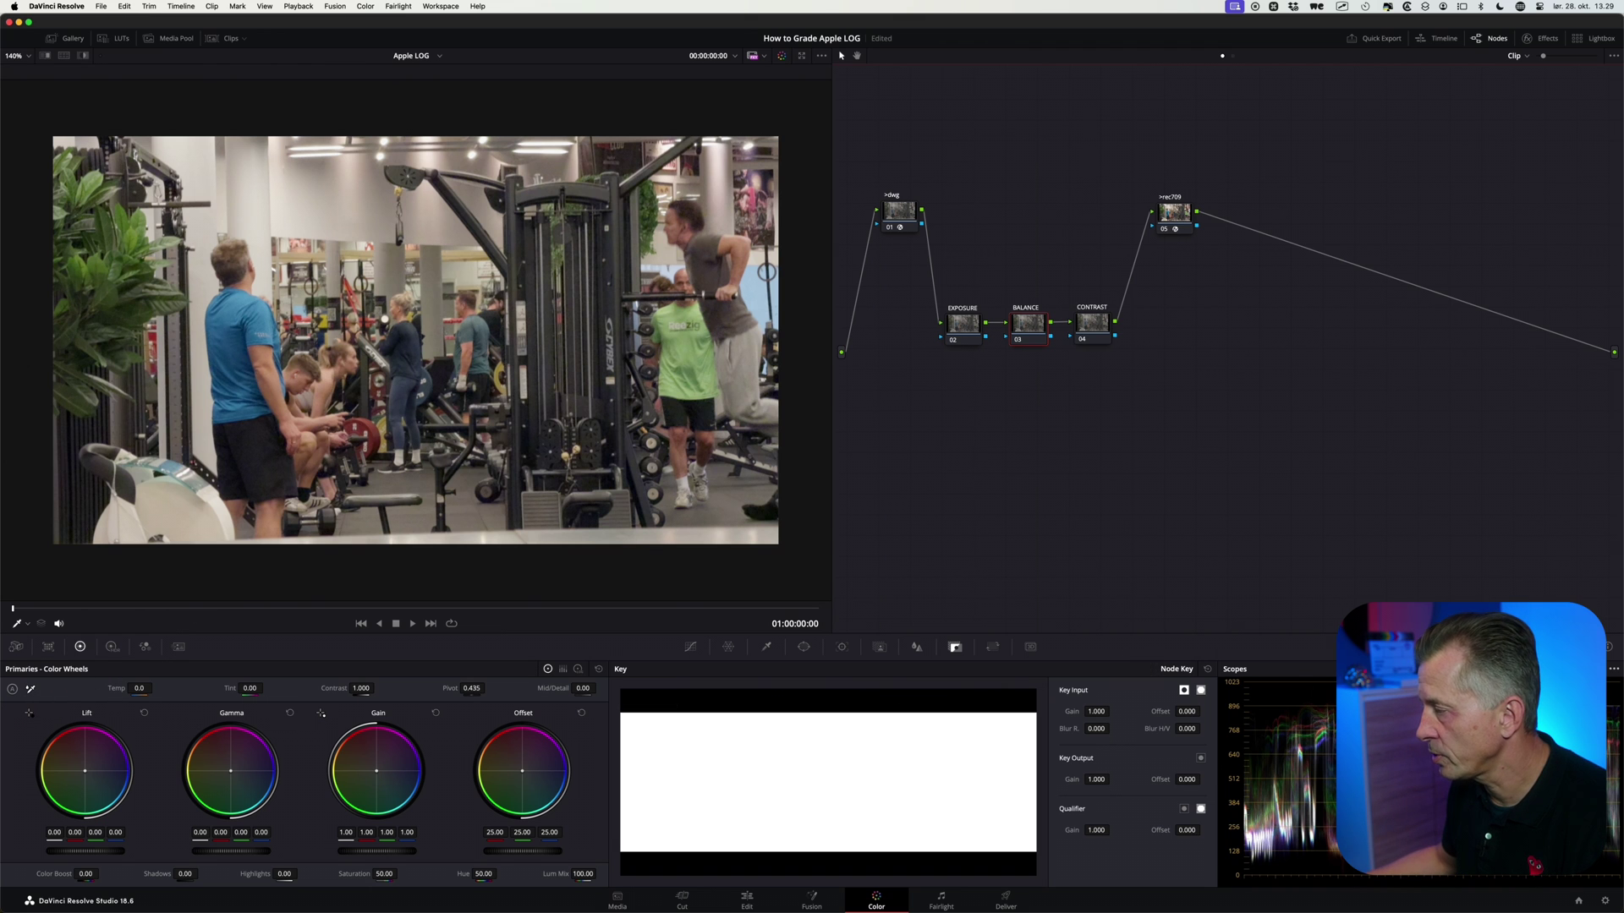
Float the scopes in their own window, move it left, and colorize the waveform.
{"action": "left_click", "coordinate": [1609, 673]}
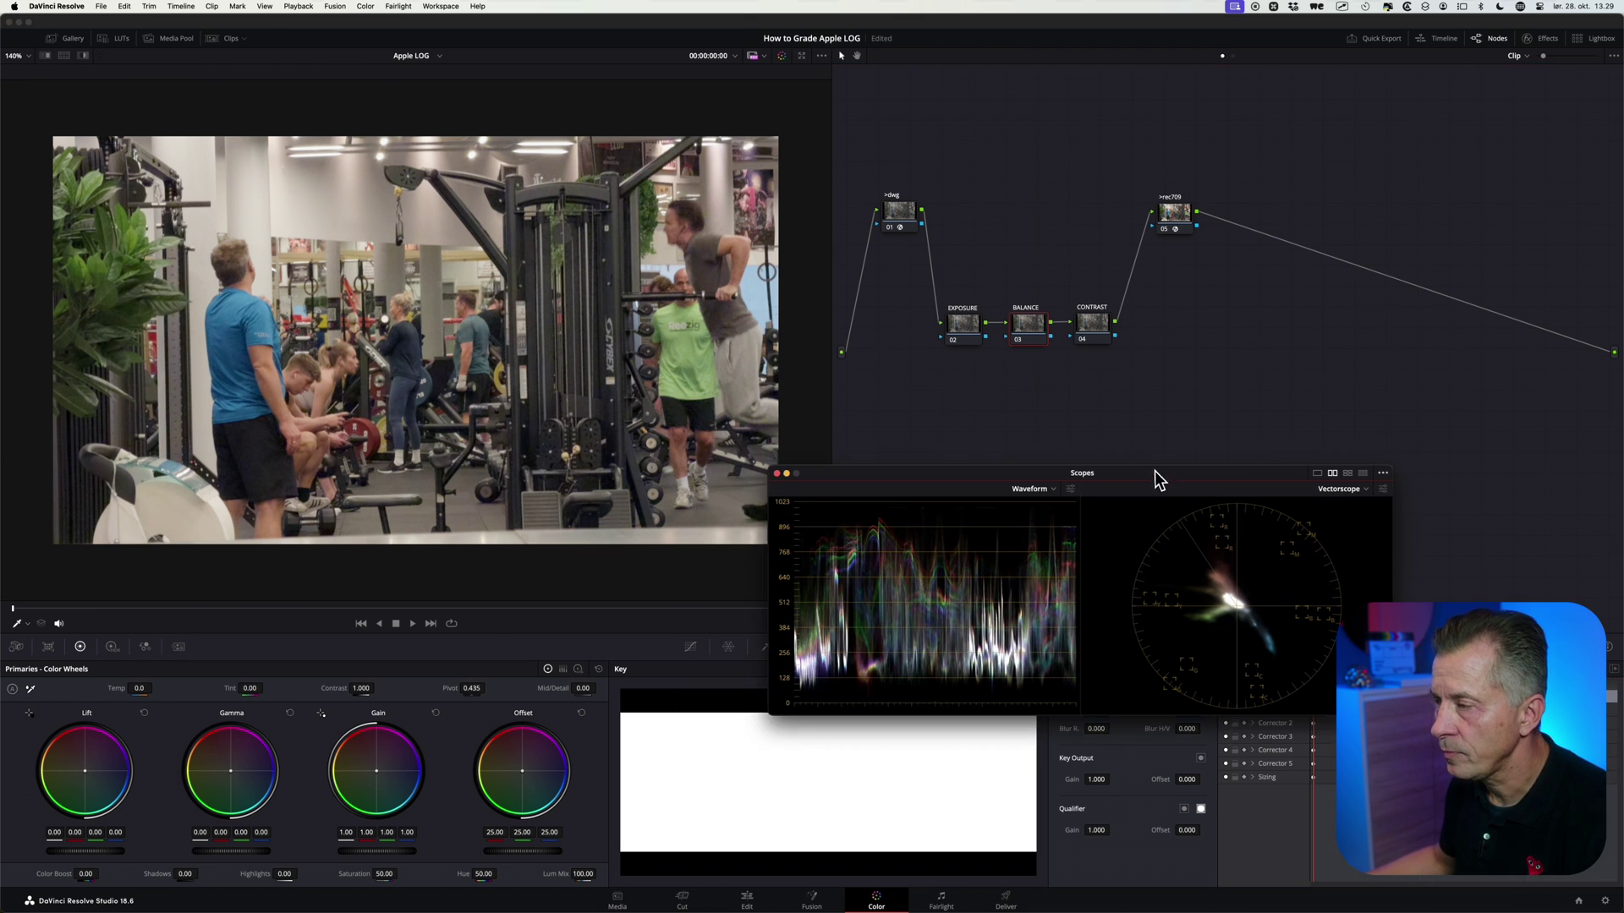
{"action": "left_click_drag", "start_coordinate": [1155, 473], "coordinate": [993, 463]}
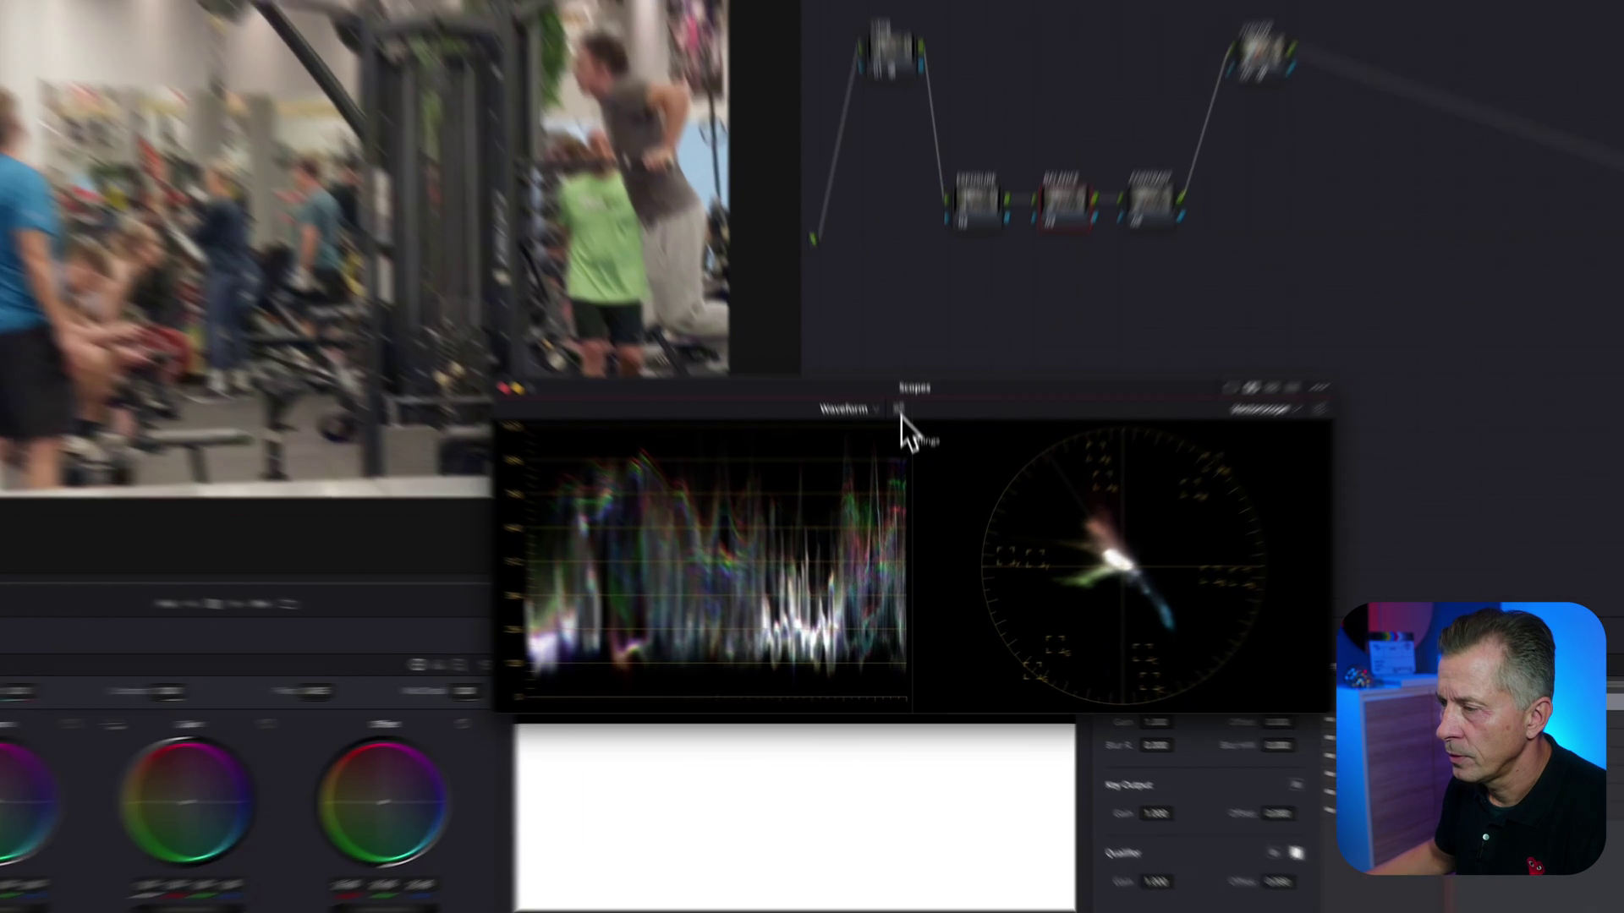
{"action": "left_click", "coordinate": [904, 478]}
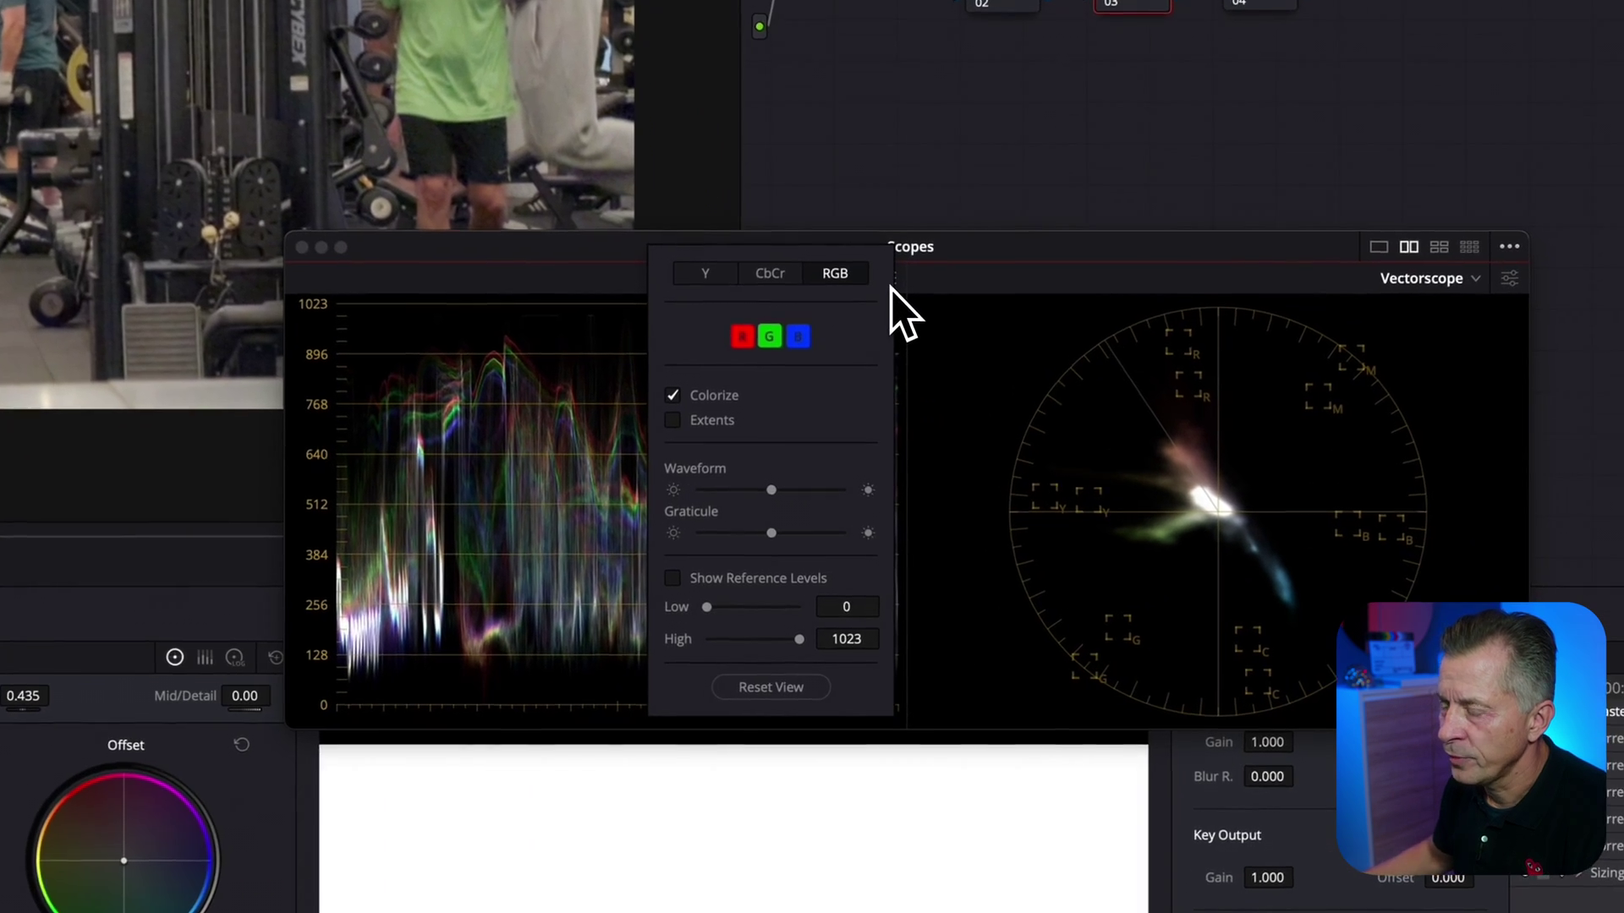
{"action": "left_click", "coordinate": [703, 394]}
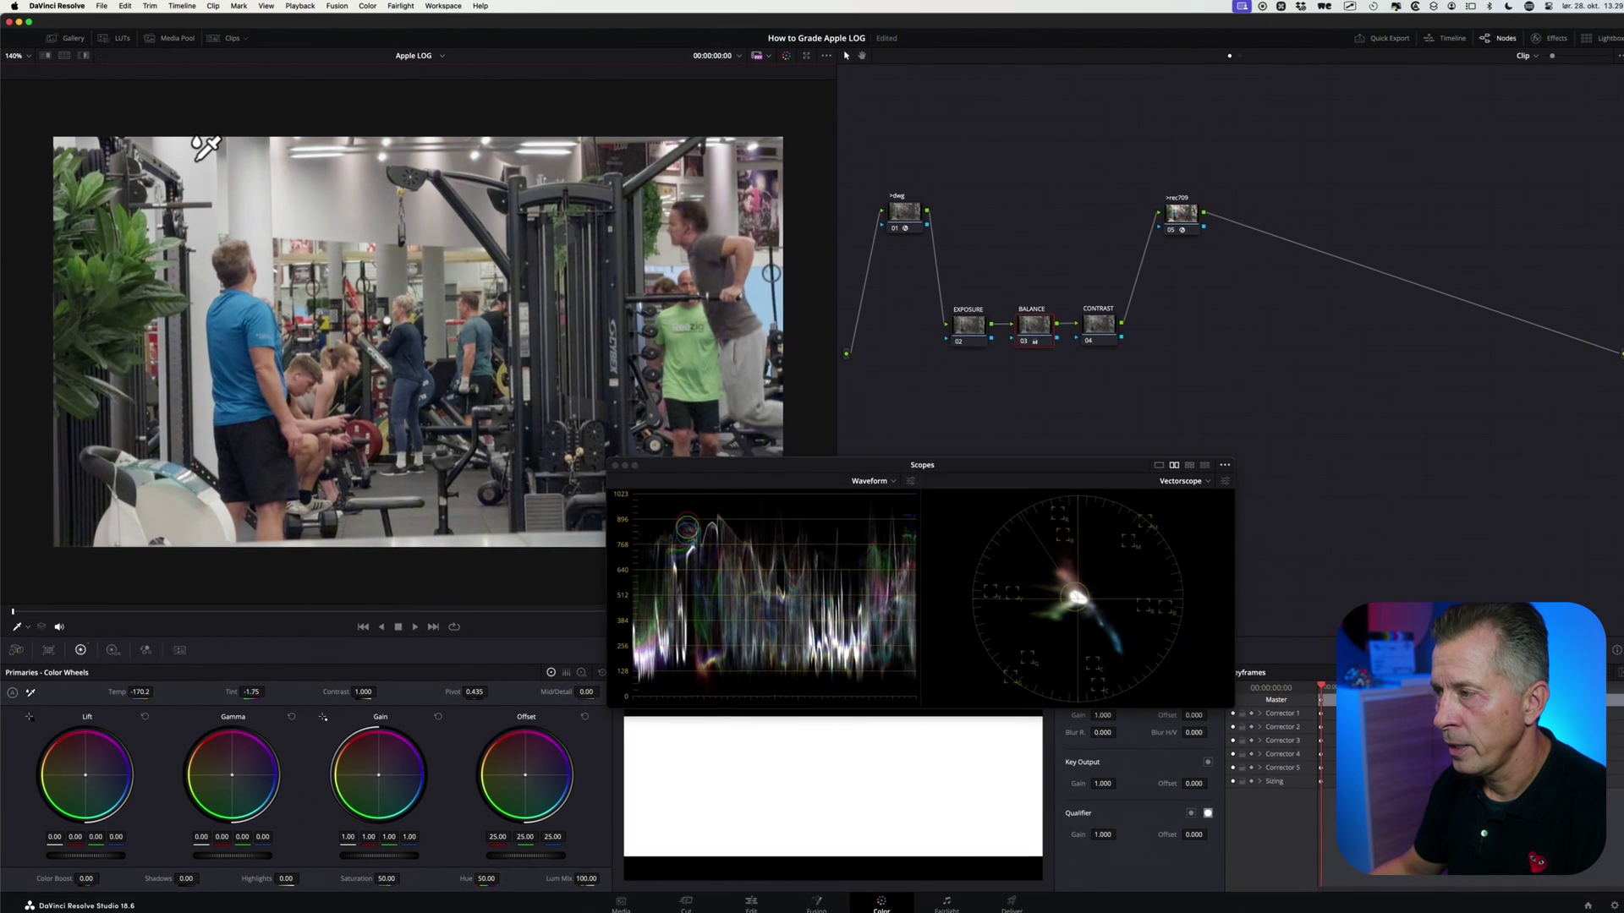
Pick a neutral area to set Temp -170.2 and Tint -1.75, compare, then redock the scopes.
{"action": "left_click", "coordinate": [211, 157]}
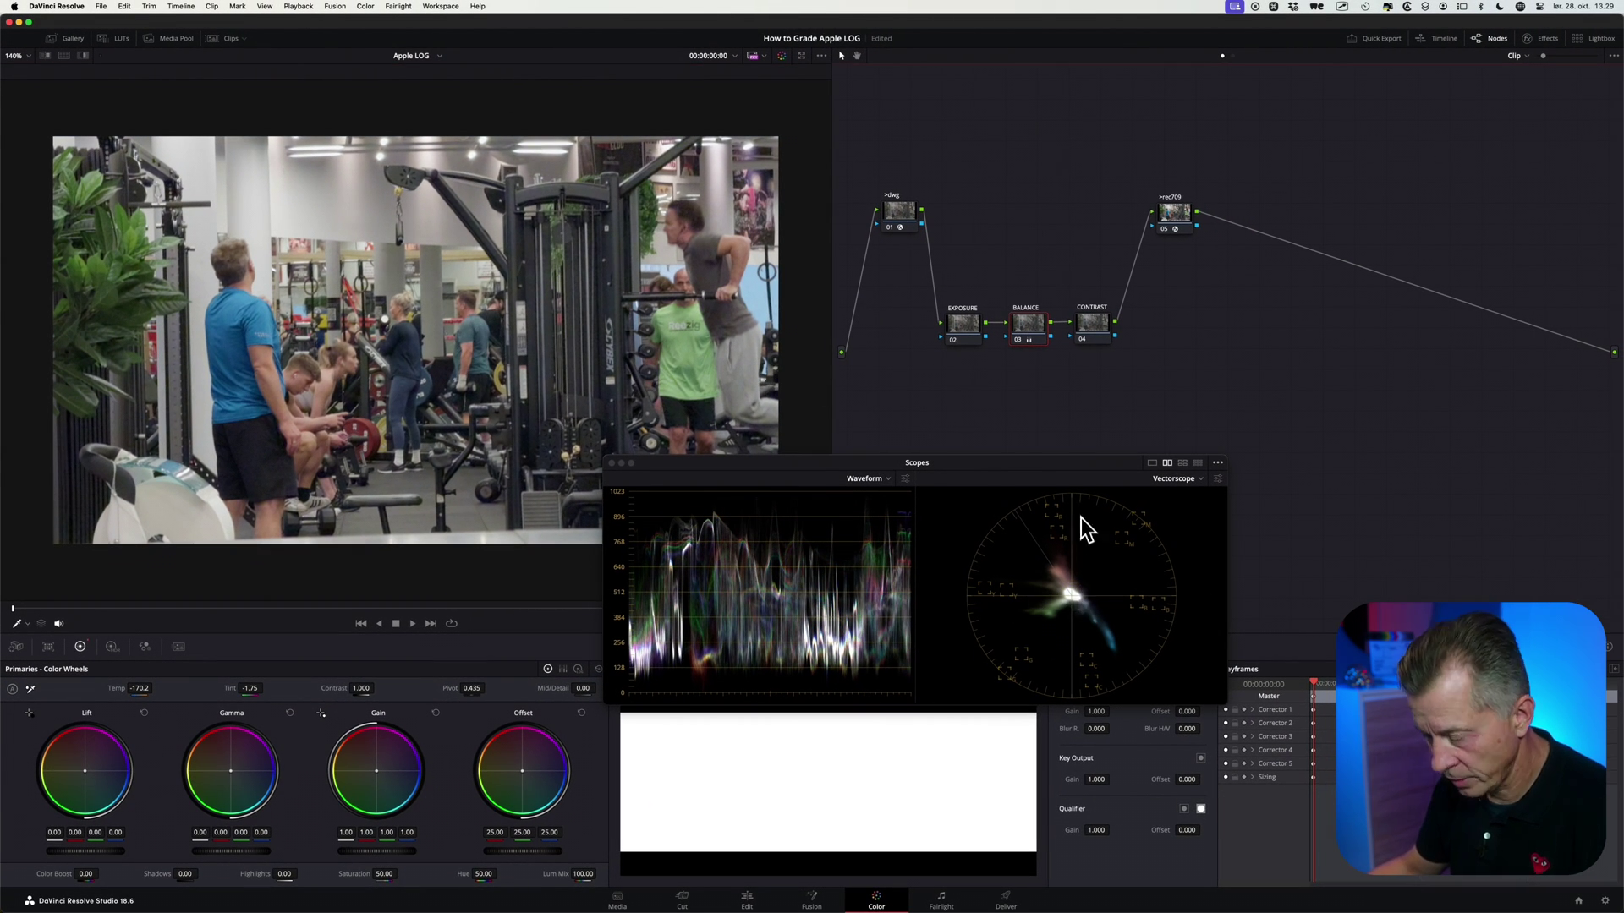
{"action": "key", "text": "super+d"}
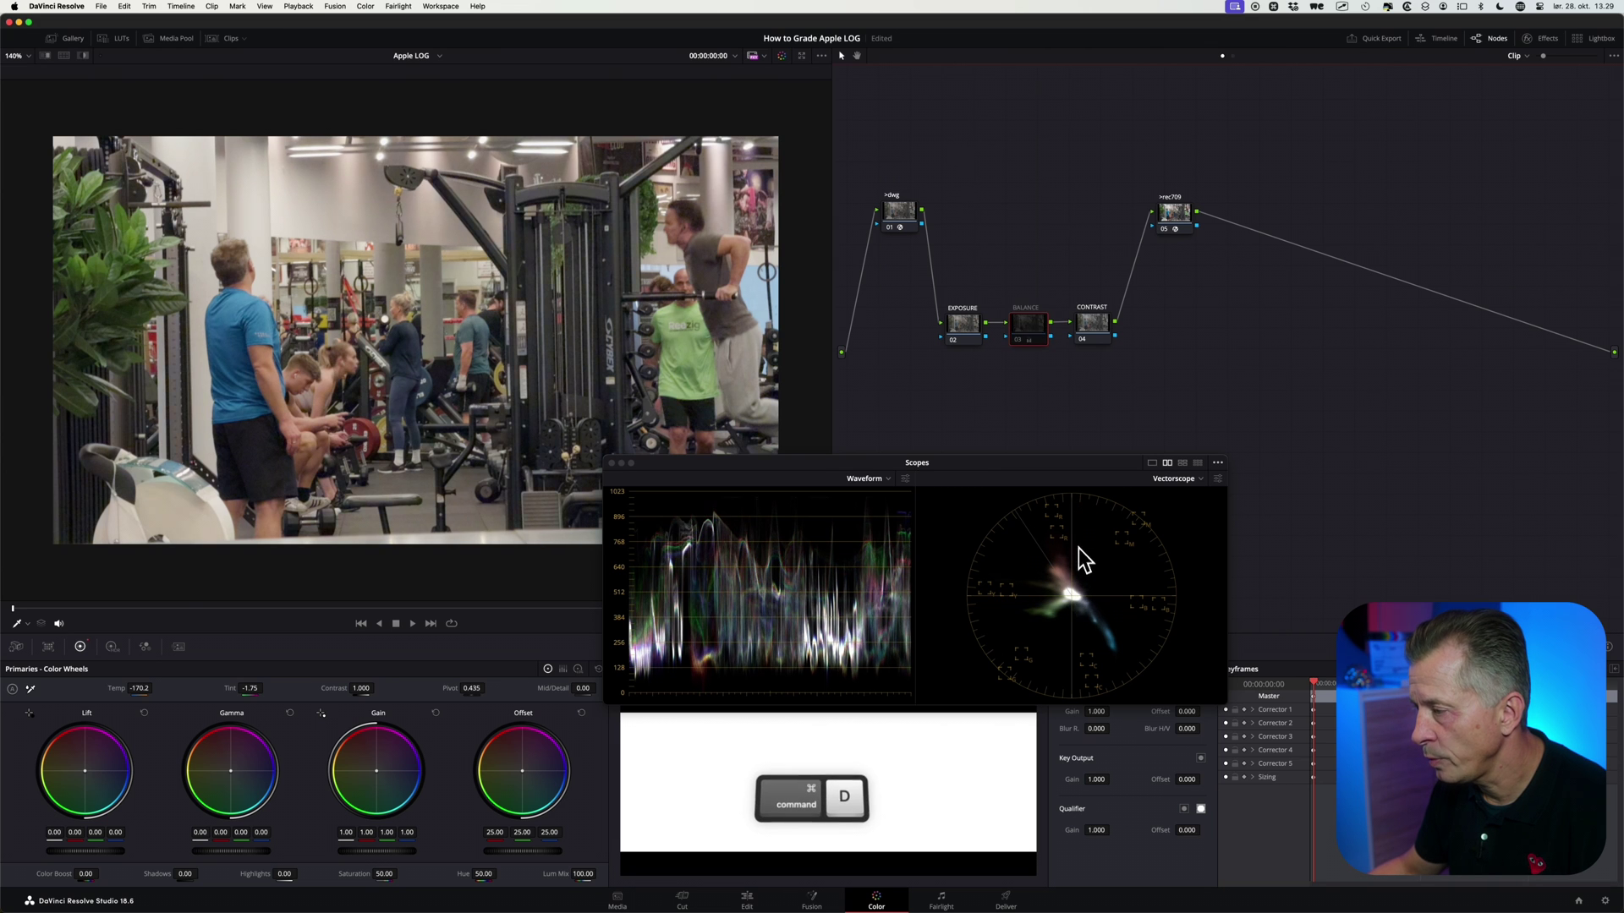
{"action": "key", "text": "super+d"}
{"action": "key", "text": "super+d"}
{"action": "key", "text": "super+d"}
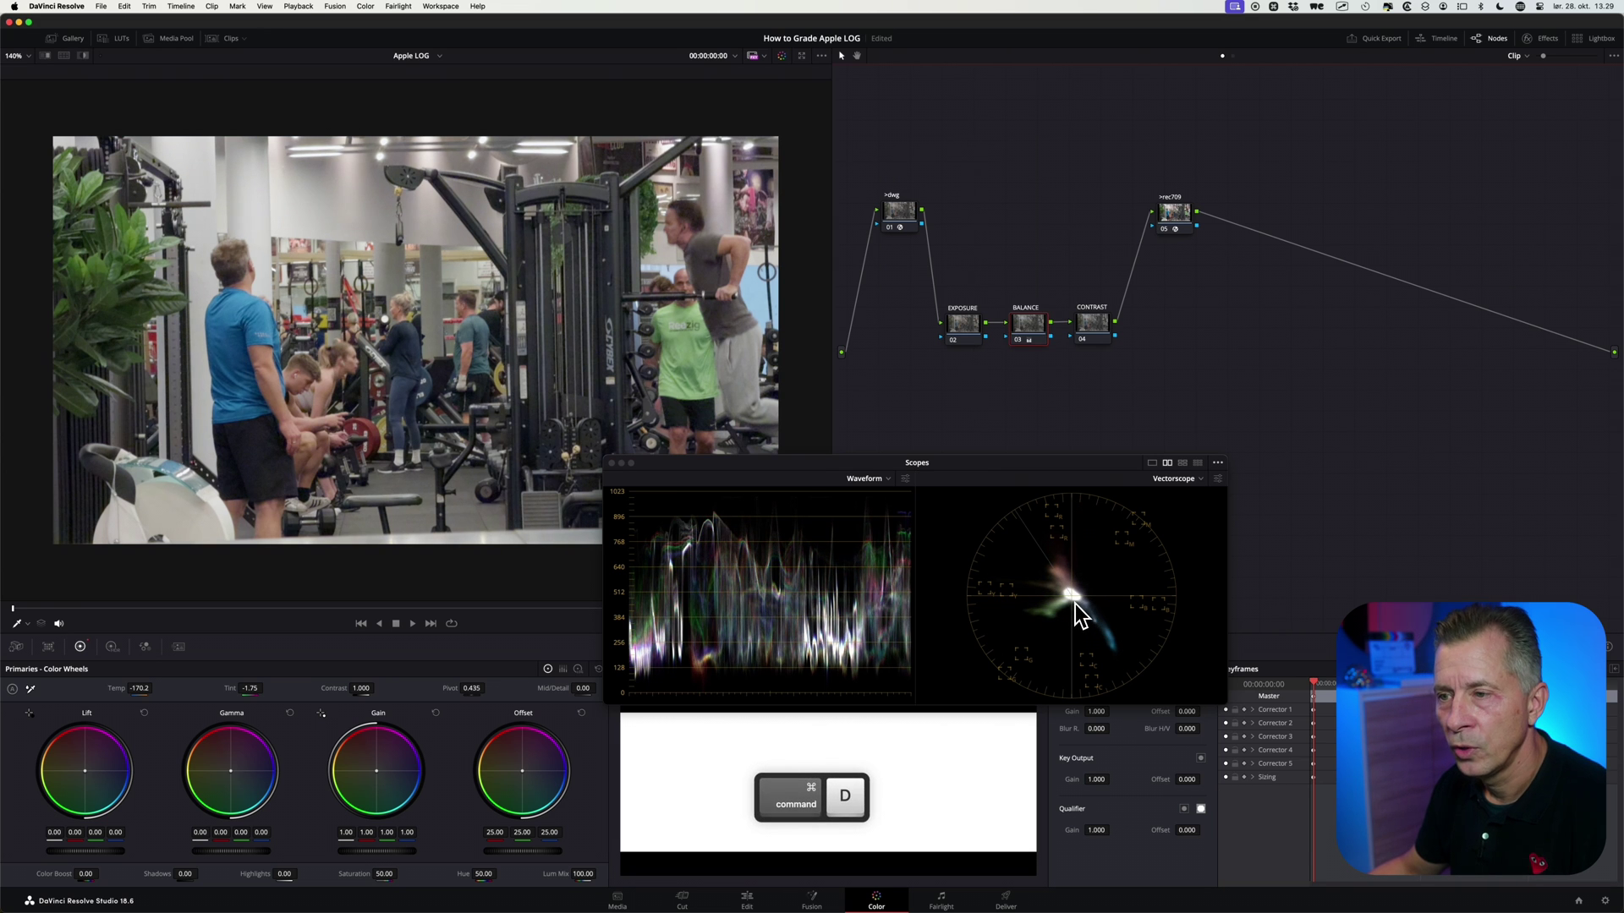
{"action": "key", "text": "super+d"}
{"action": "key", "text": "super+d"}
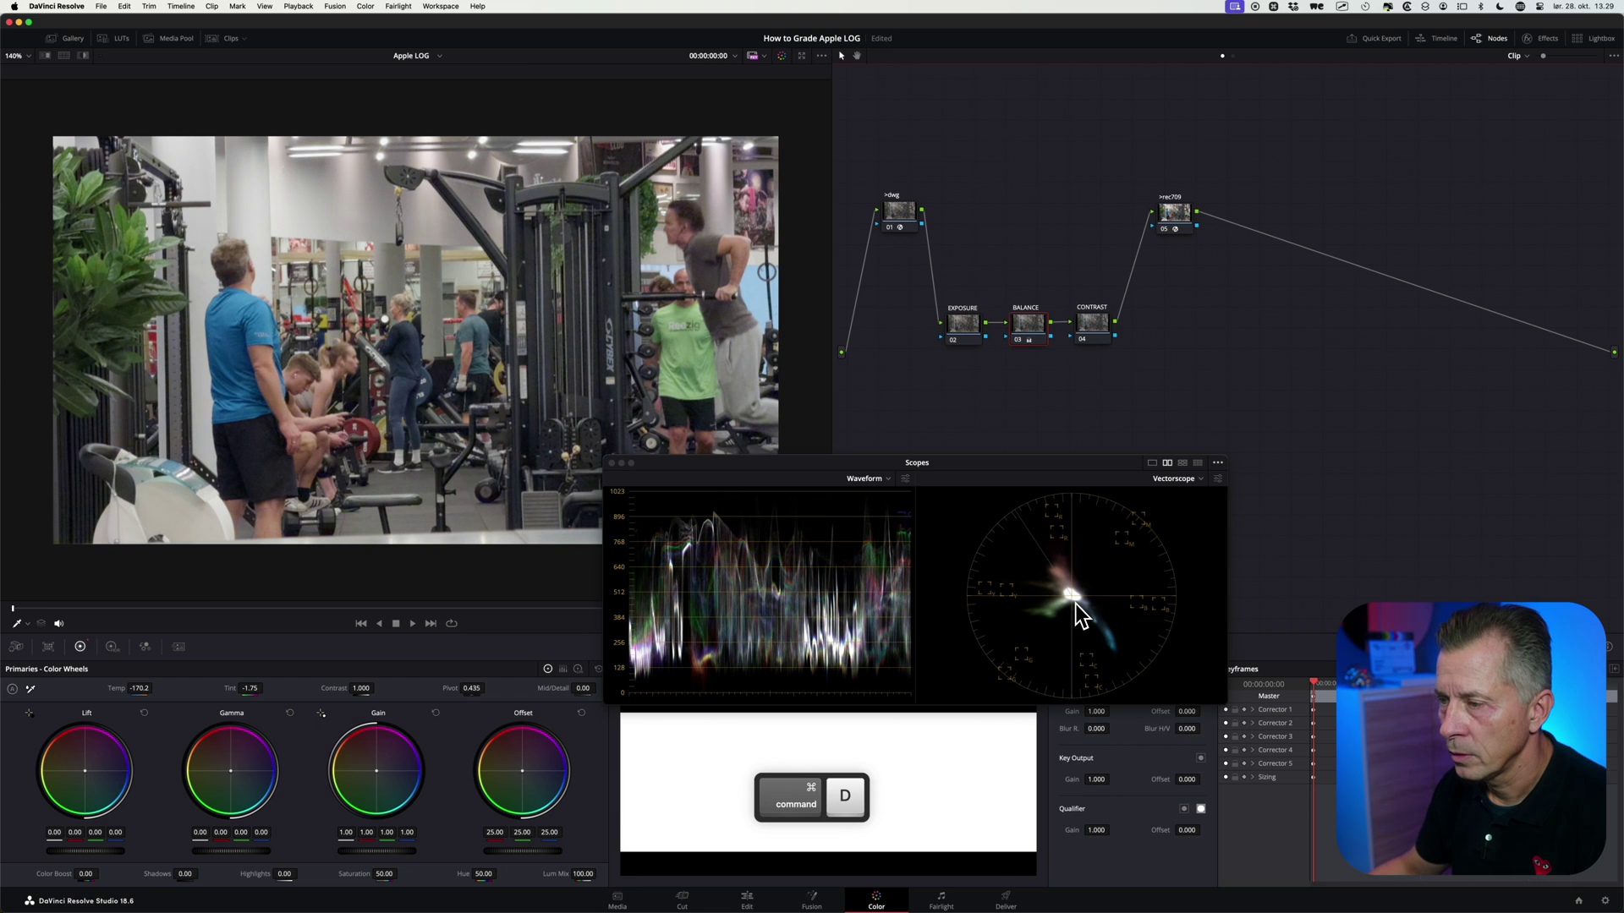
{"action": "left_click", "coordinate": [612, 464]}
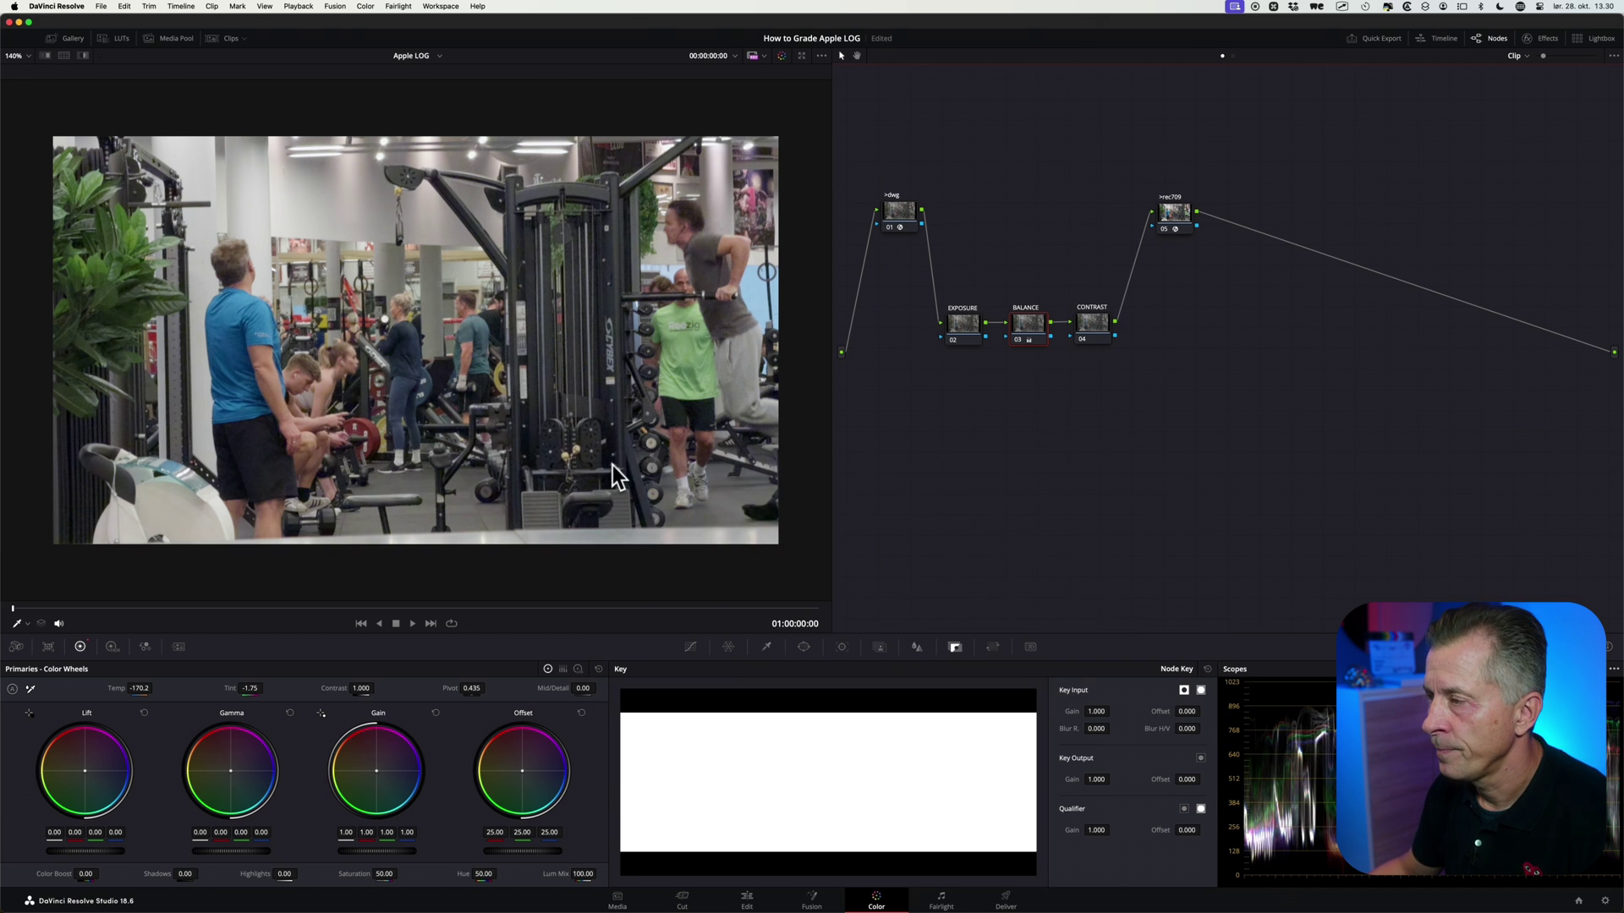
On the EXPOSURE node, show the Hue vs Lum curves and float the scopes to the left.
{"action": "left_click", "coordinate": [969, 330]}
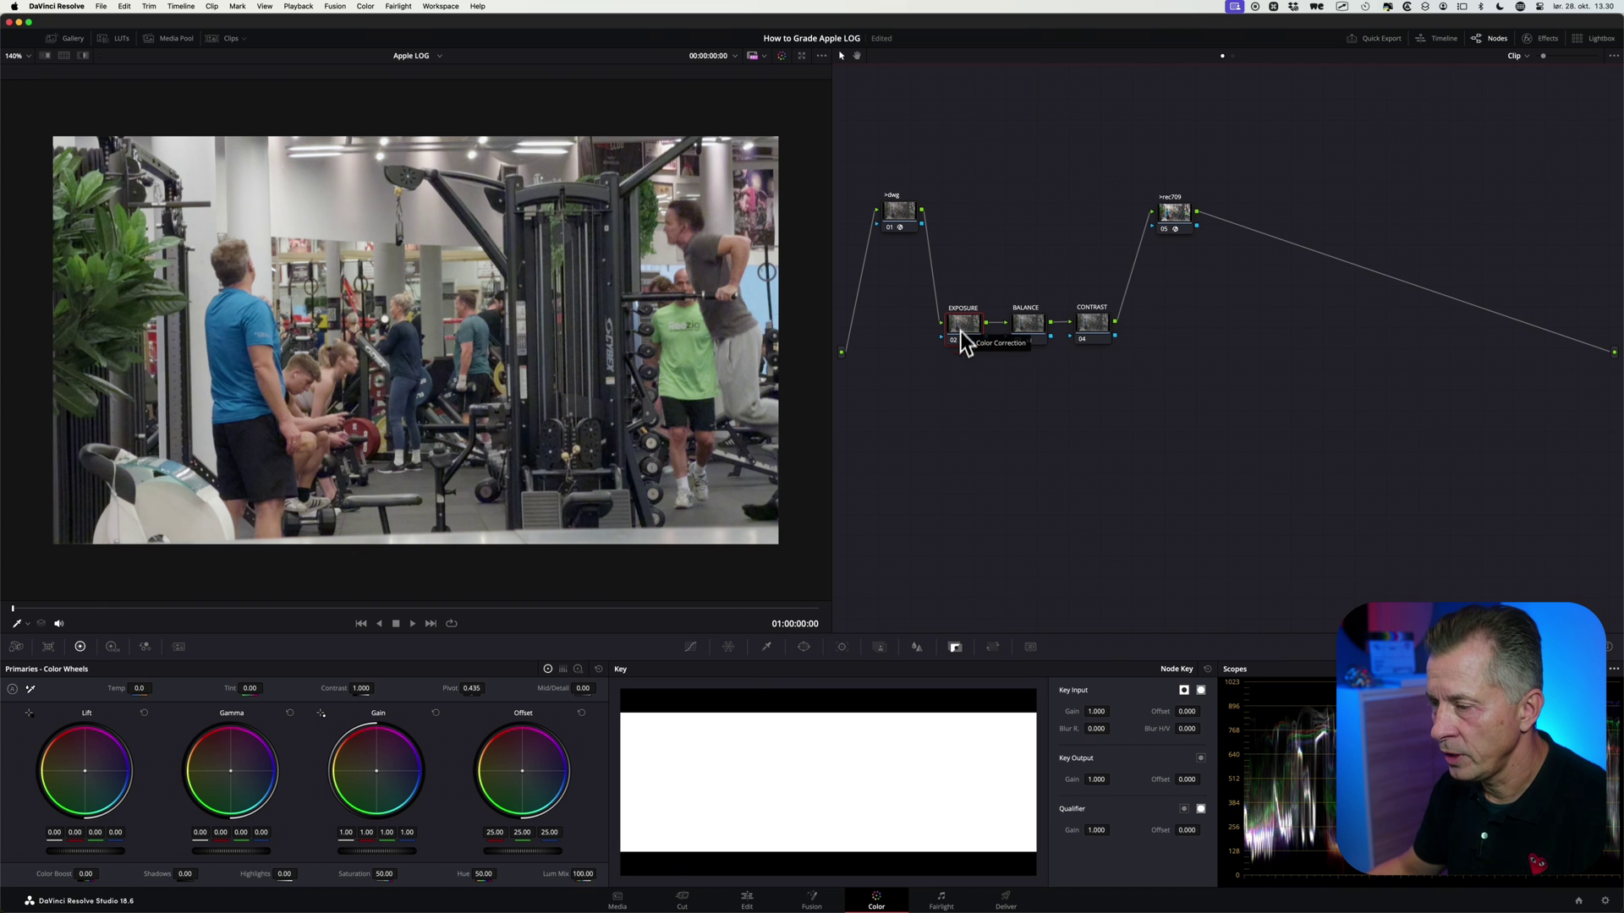
{"action": "left_click", "coordinate": [691, 649]}
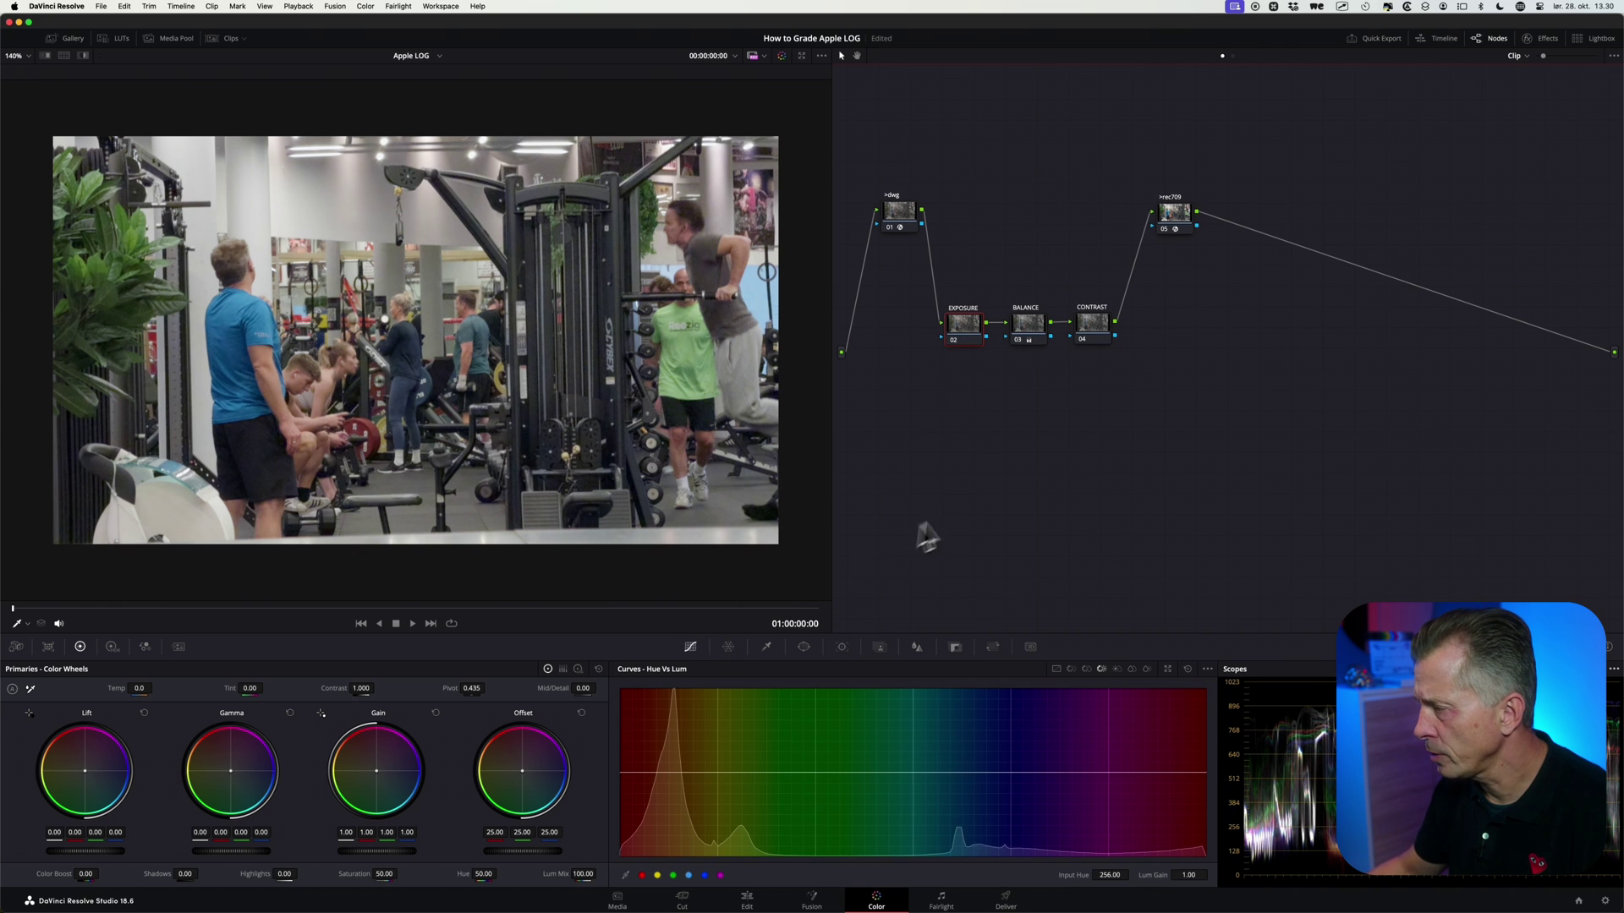
{"action": "key", "text": "super+shift+w"}
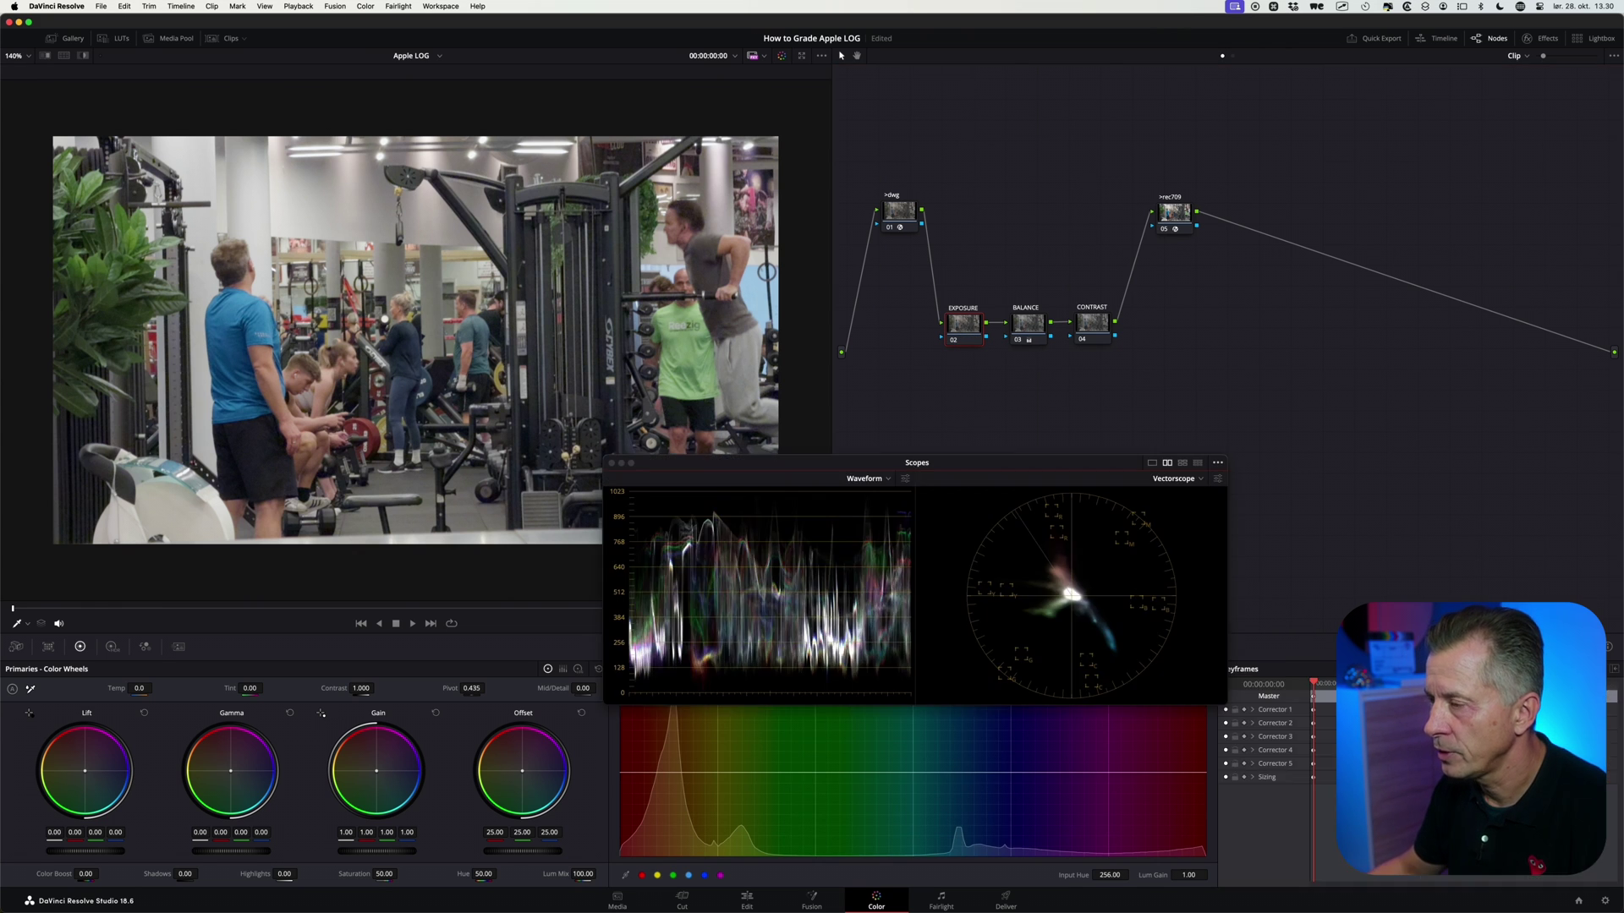
{"action": "left_click_drag", "start_coordinate": [1069, 474], "coordinate": [938, 456]}
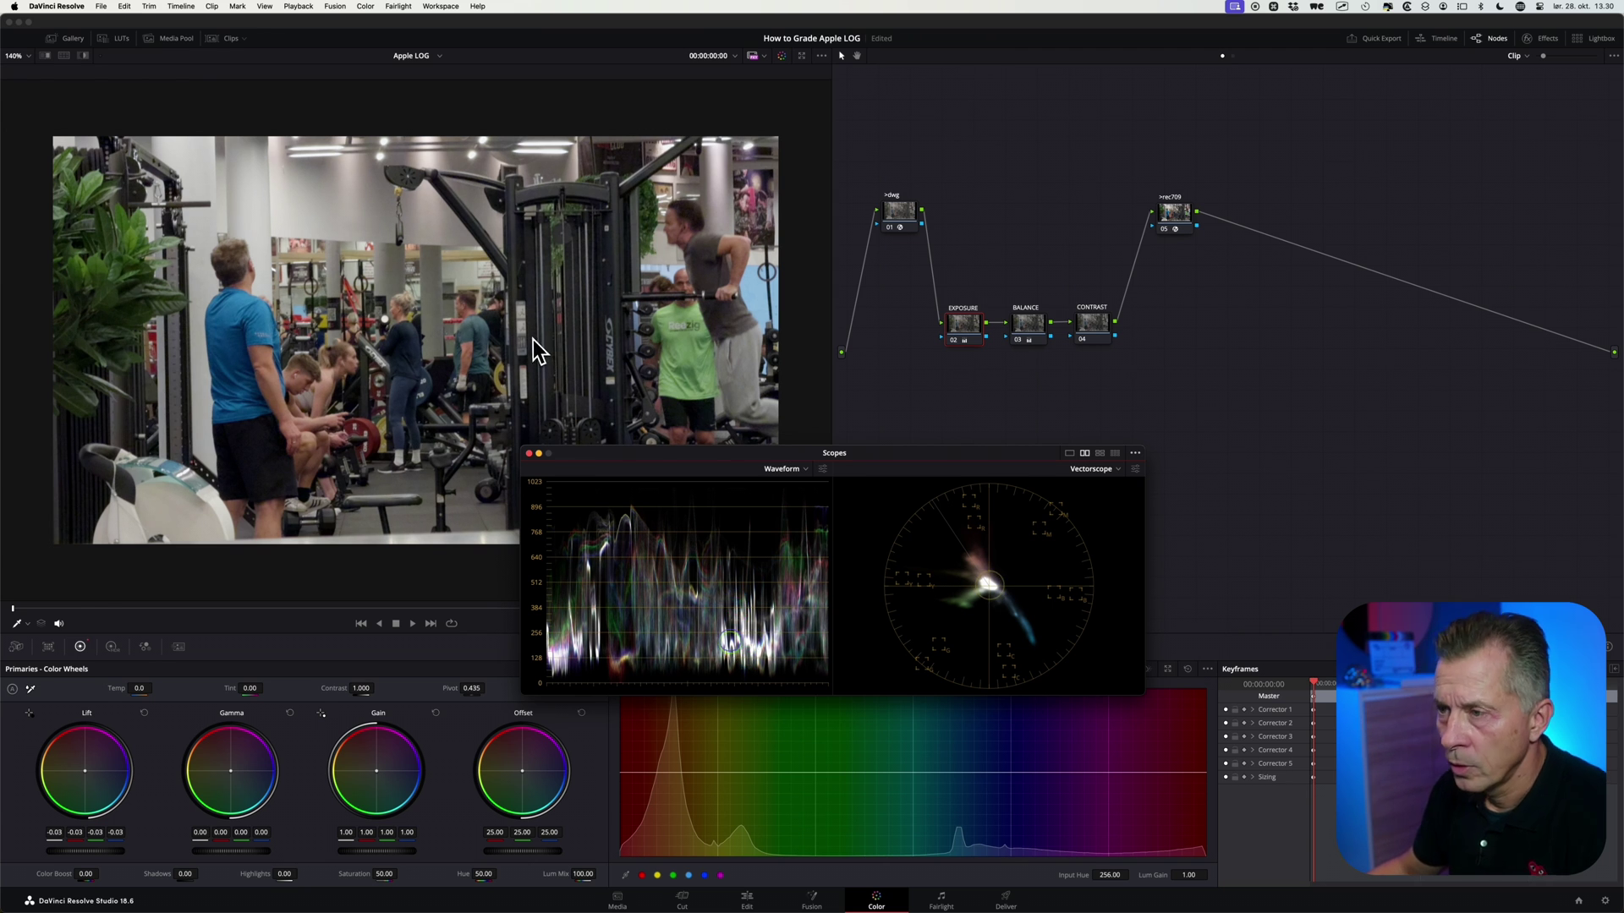
Play the clip to check the Lift -0.03, Gamma 0.01 grade and bypass EXPOSURE to compare.
{"action": "key", "text": "space"}
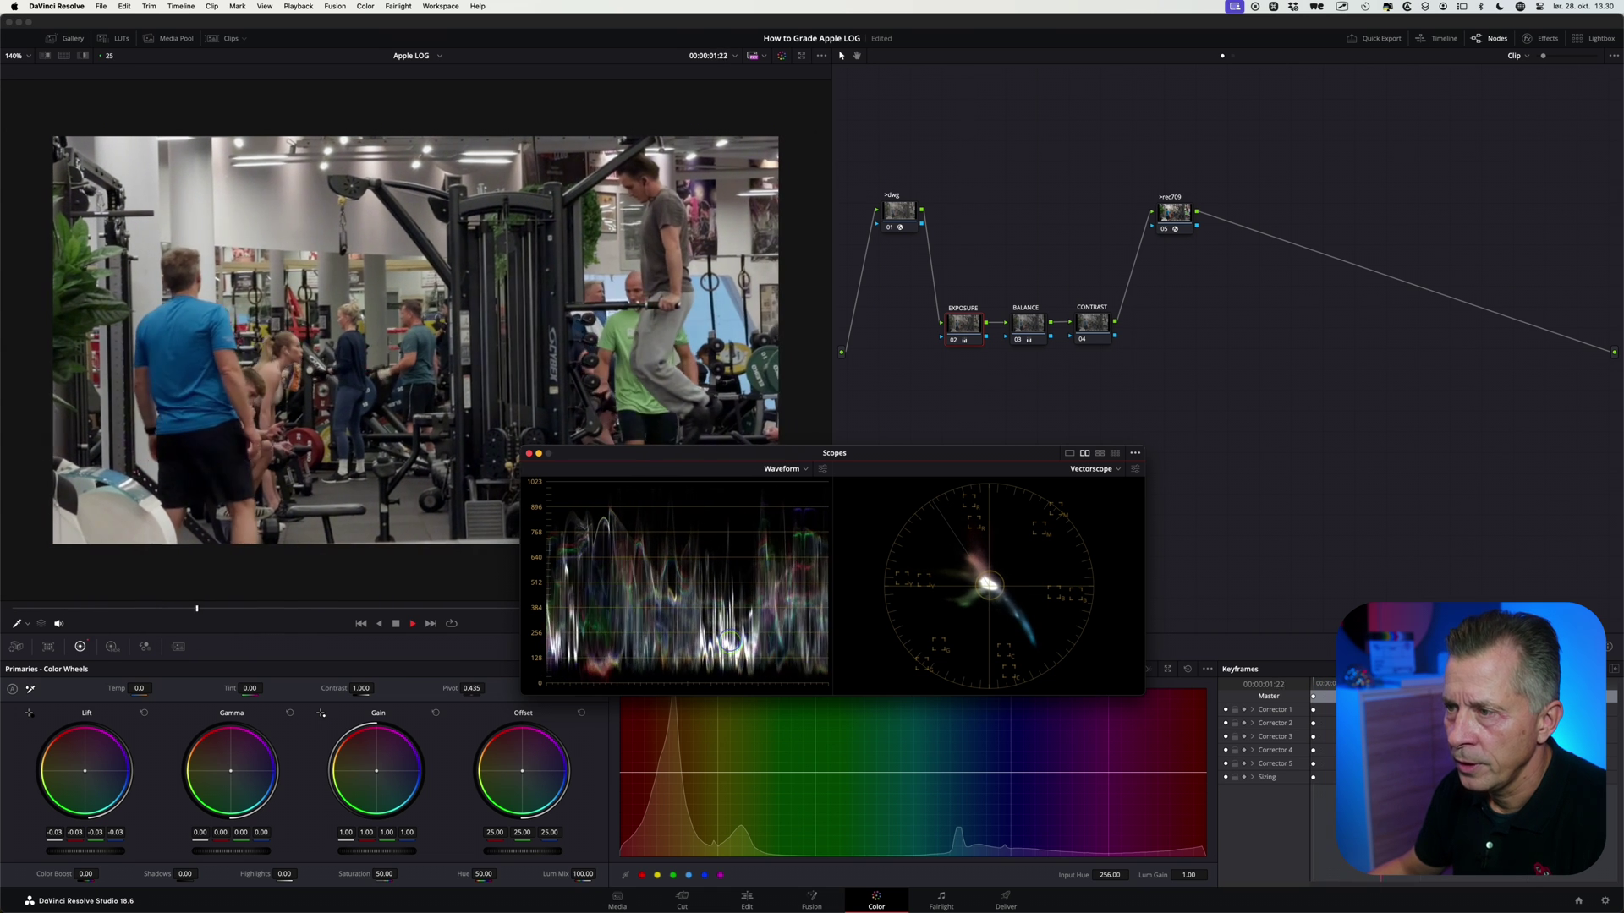
{"action": "key", "text": "space"}
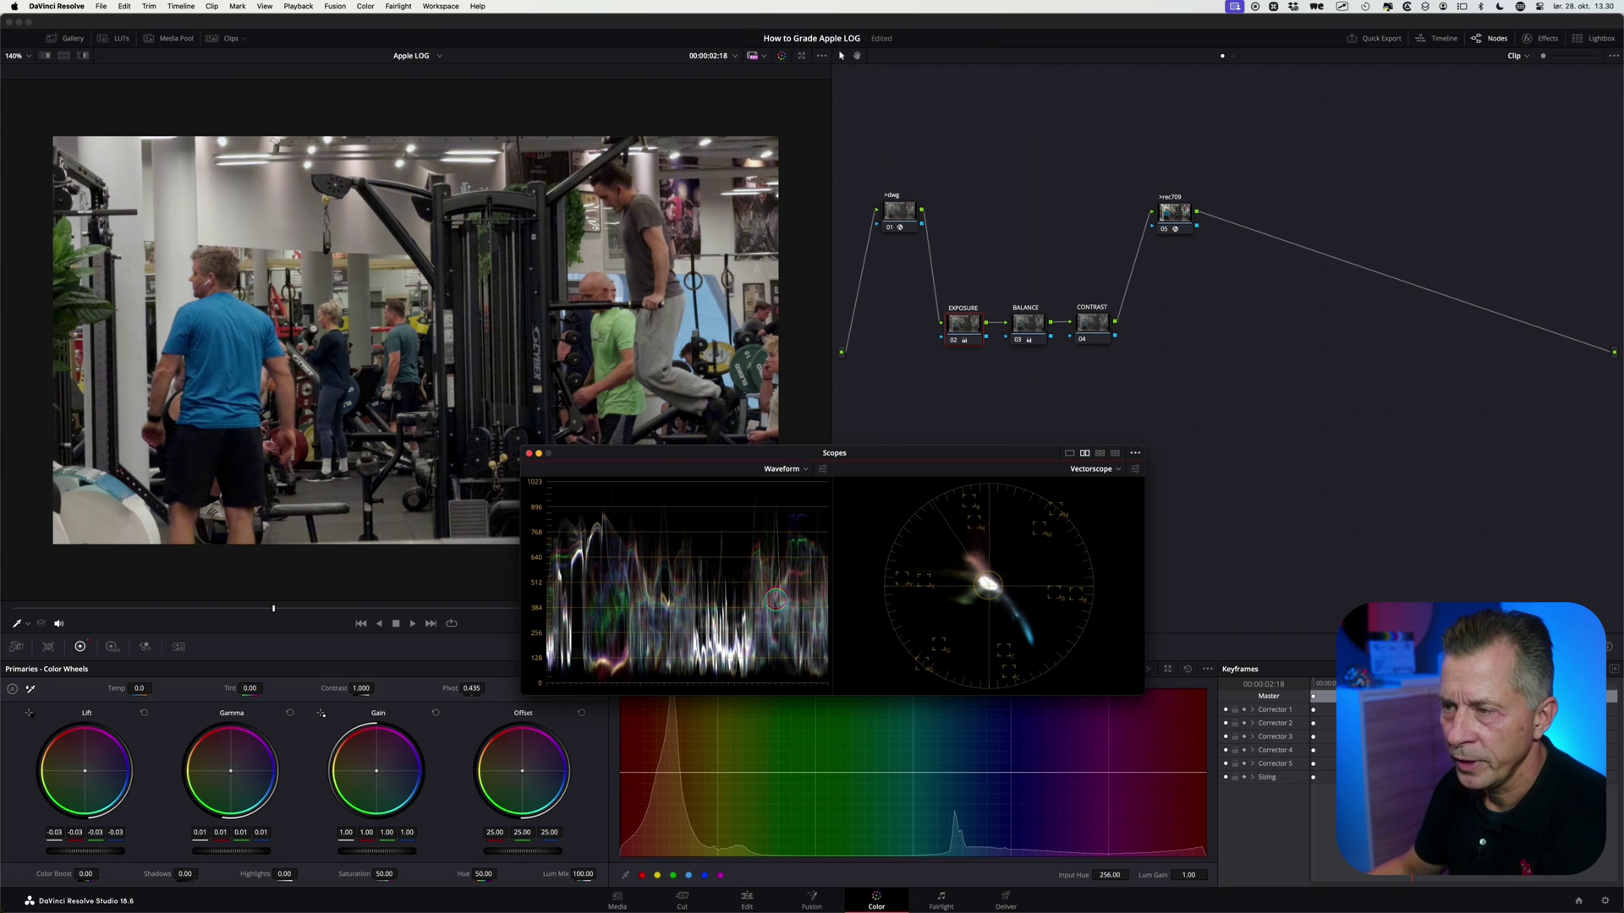
{"action": "key", "text": "super+d"}
{"action": "key", "text": "super+d"}
{"action": "key", "text": "super+d"}
{"action": "key", "text": "super+d"}
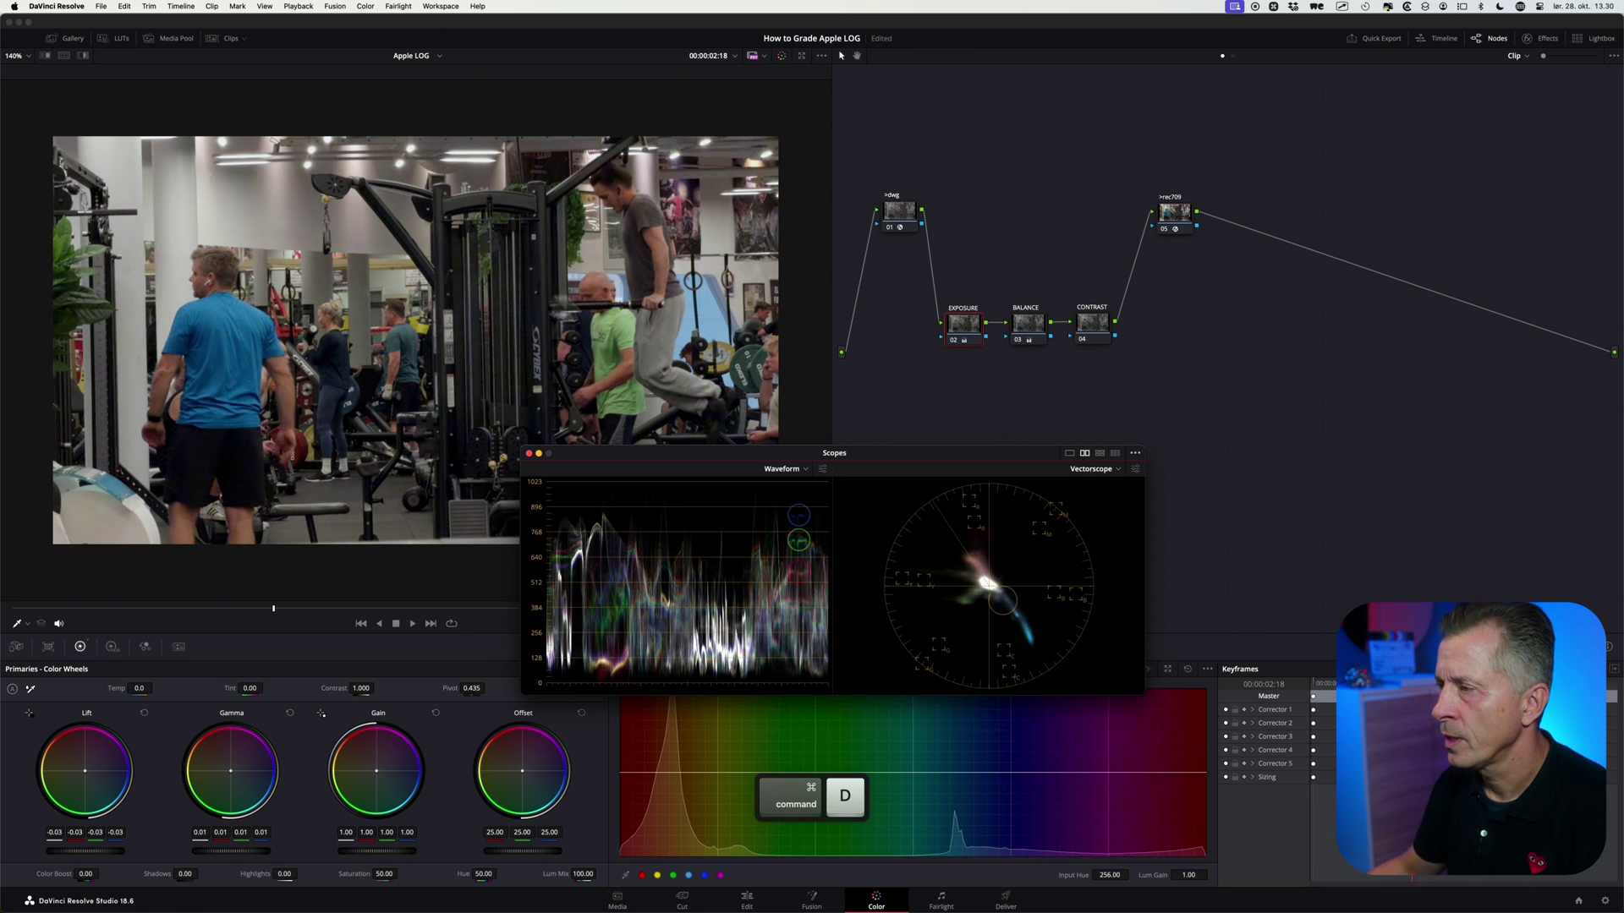
On the CONTRAST node, set Pivot to 0.336 and raise Contrast to about 1.076.
{"action": "left_click", "coordinate": [1025, 328]}
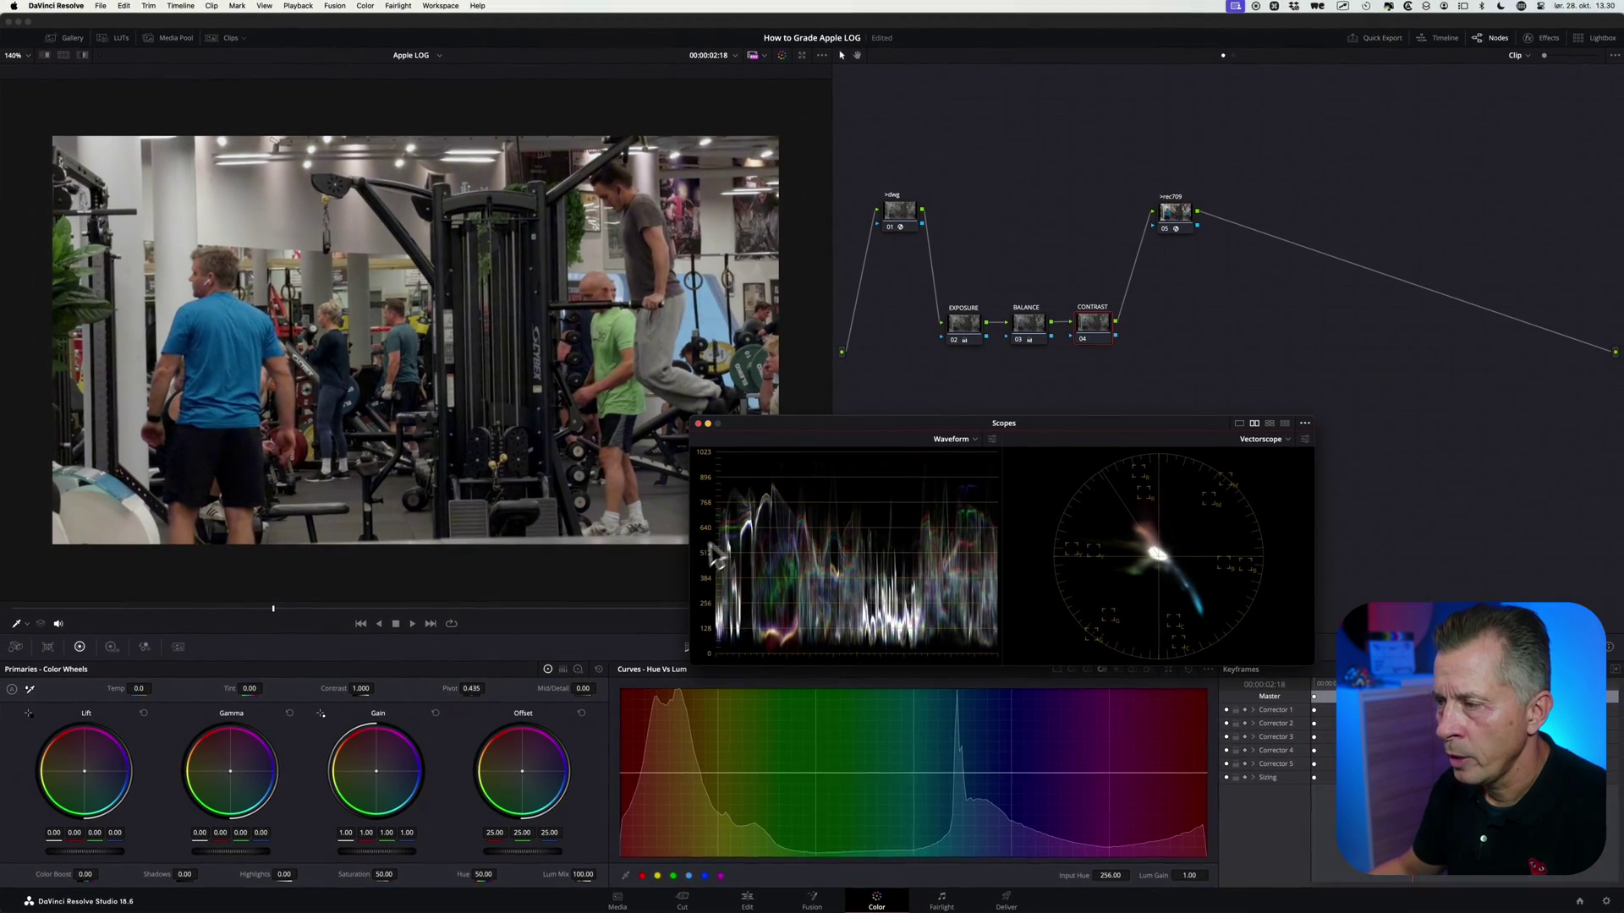
{"action": "left_click_drag", "start_coordinate": [801, 428], "coordinate": [789, 375]}
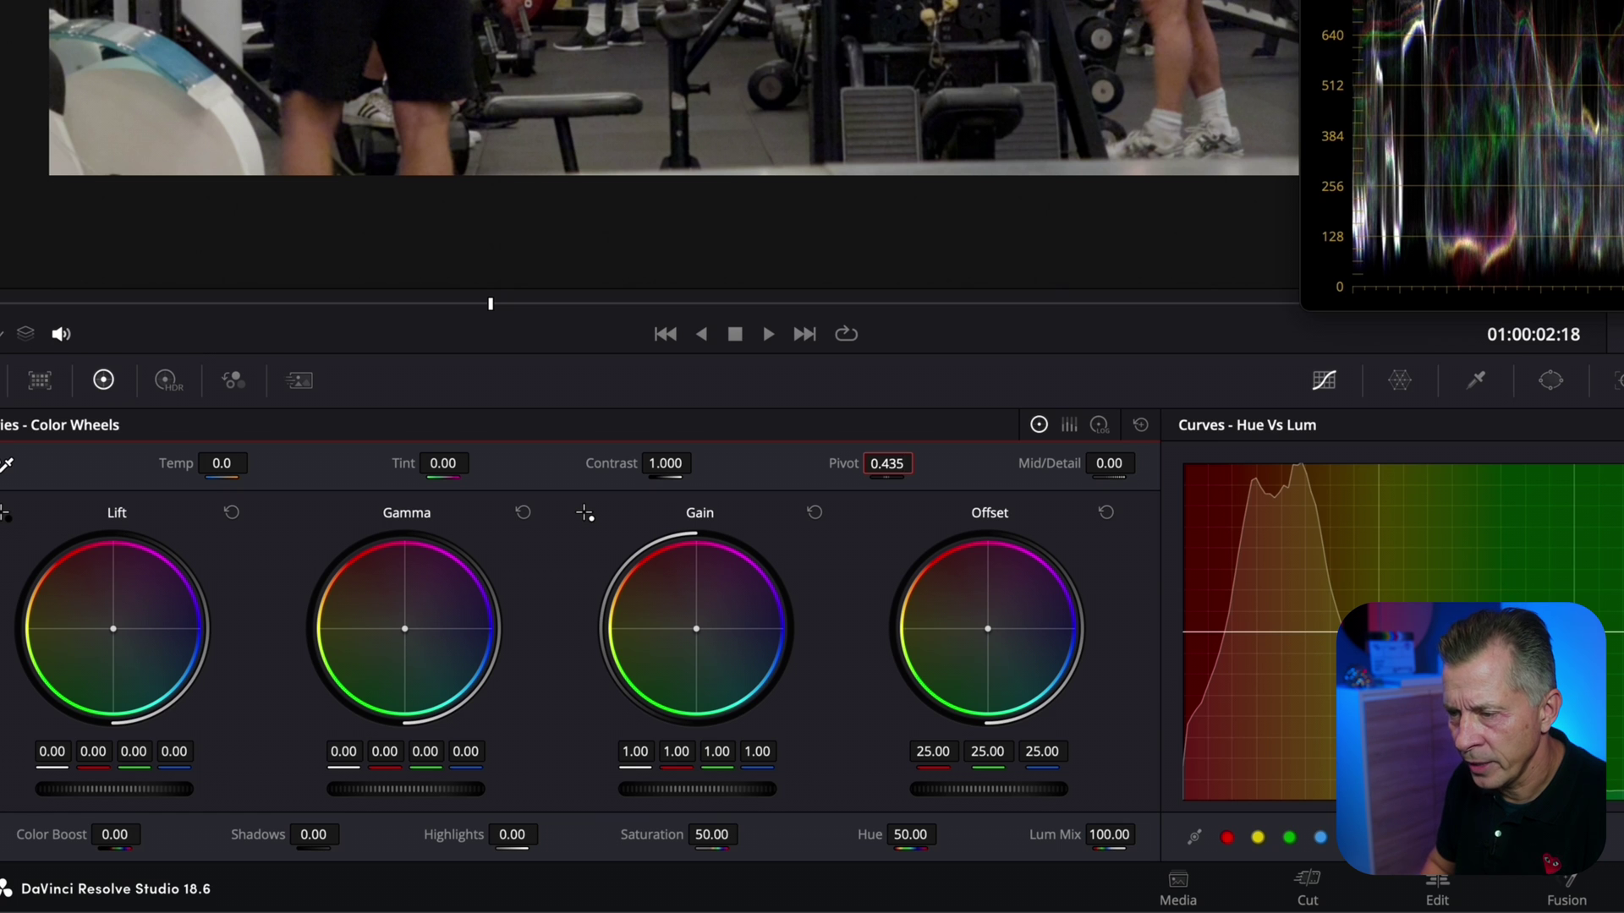
{"action": "key", "text": "BackSpace"}
{"action": "key", "text": "BackSpace"}
{"action": "key", "text": "BackSpace"}
{"action": "type", "text": "3"}
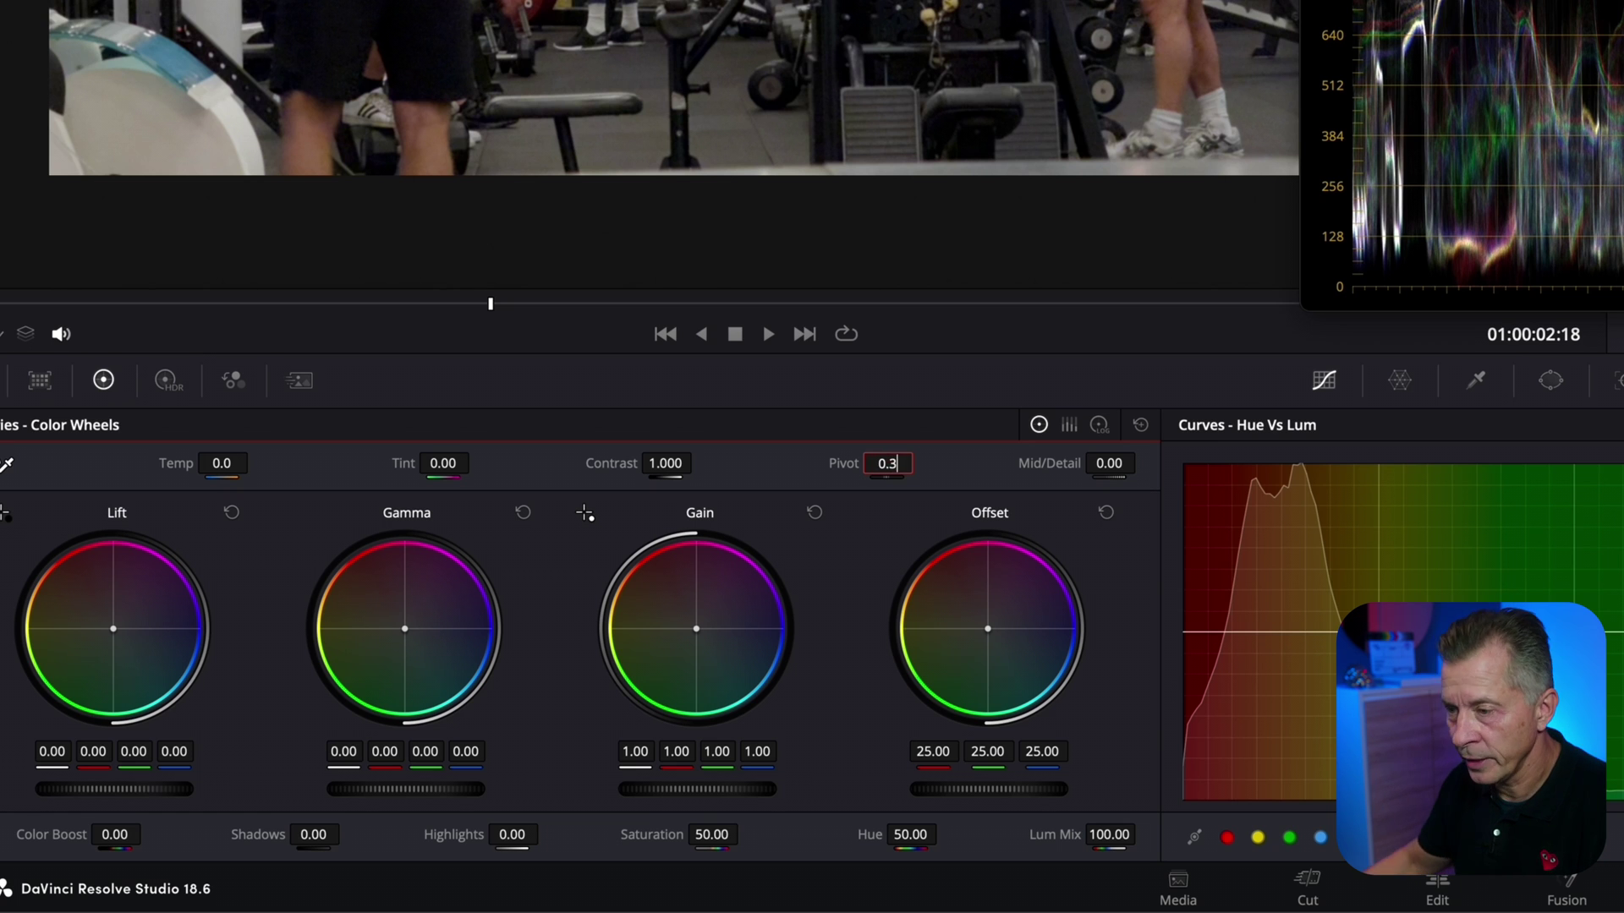
{"action": "type", "text": "36"}
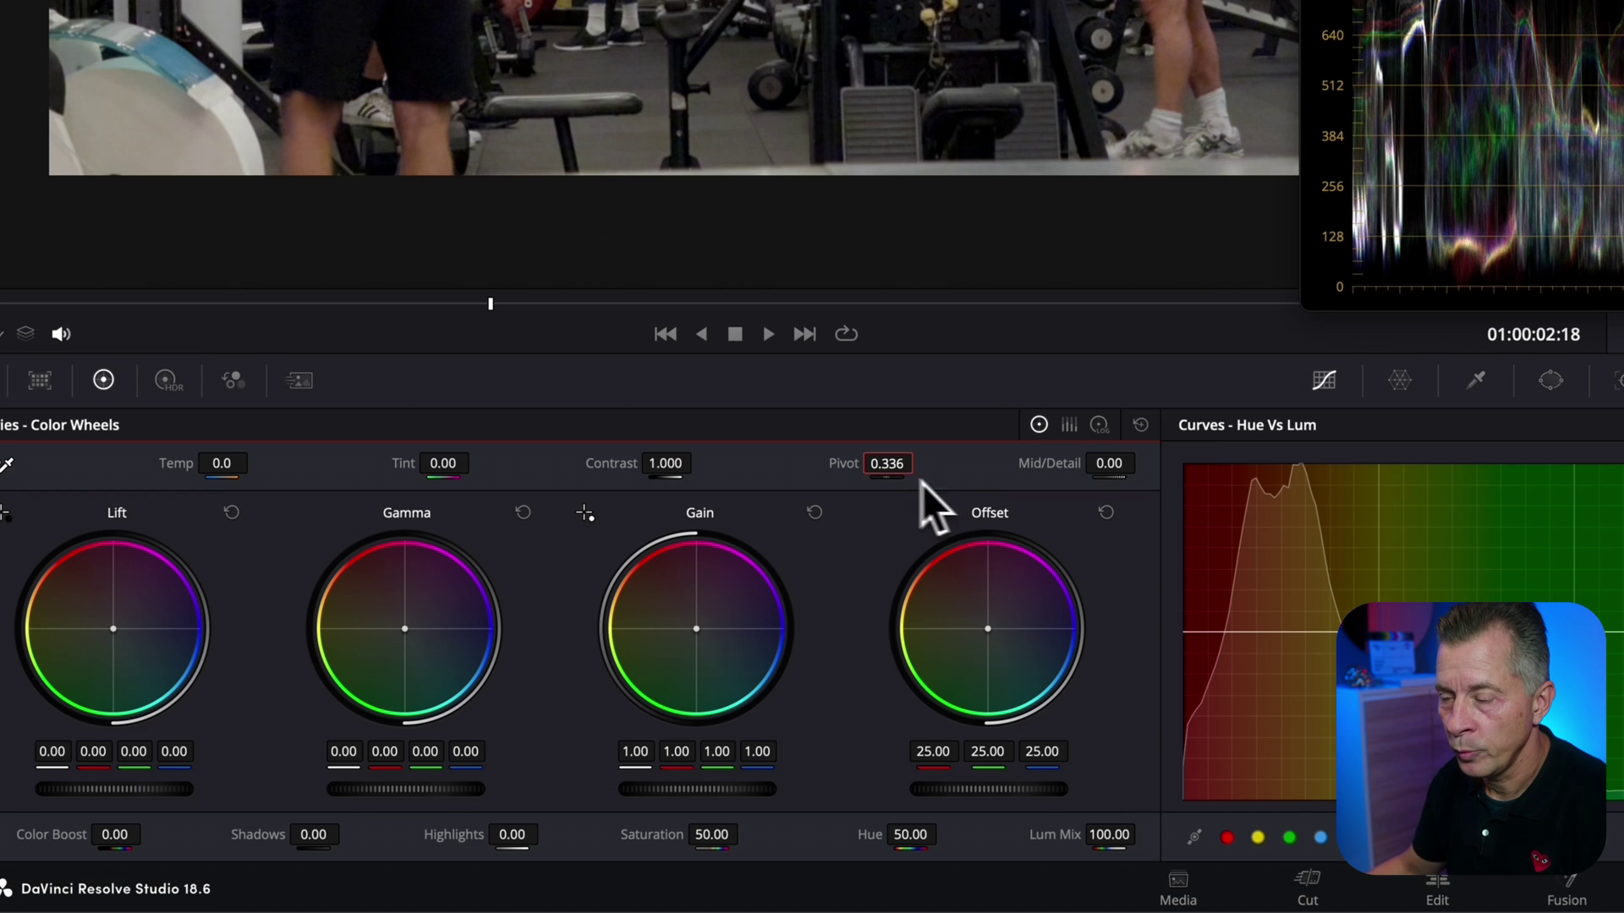
{"action": "key", "text": "Return"}
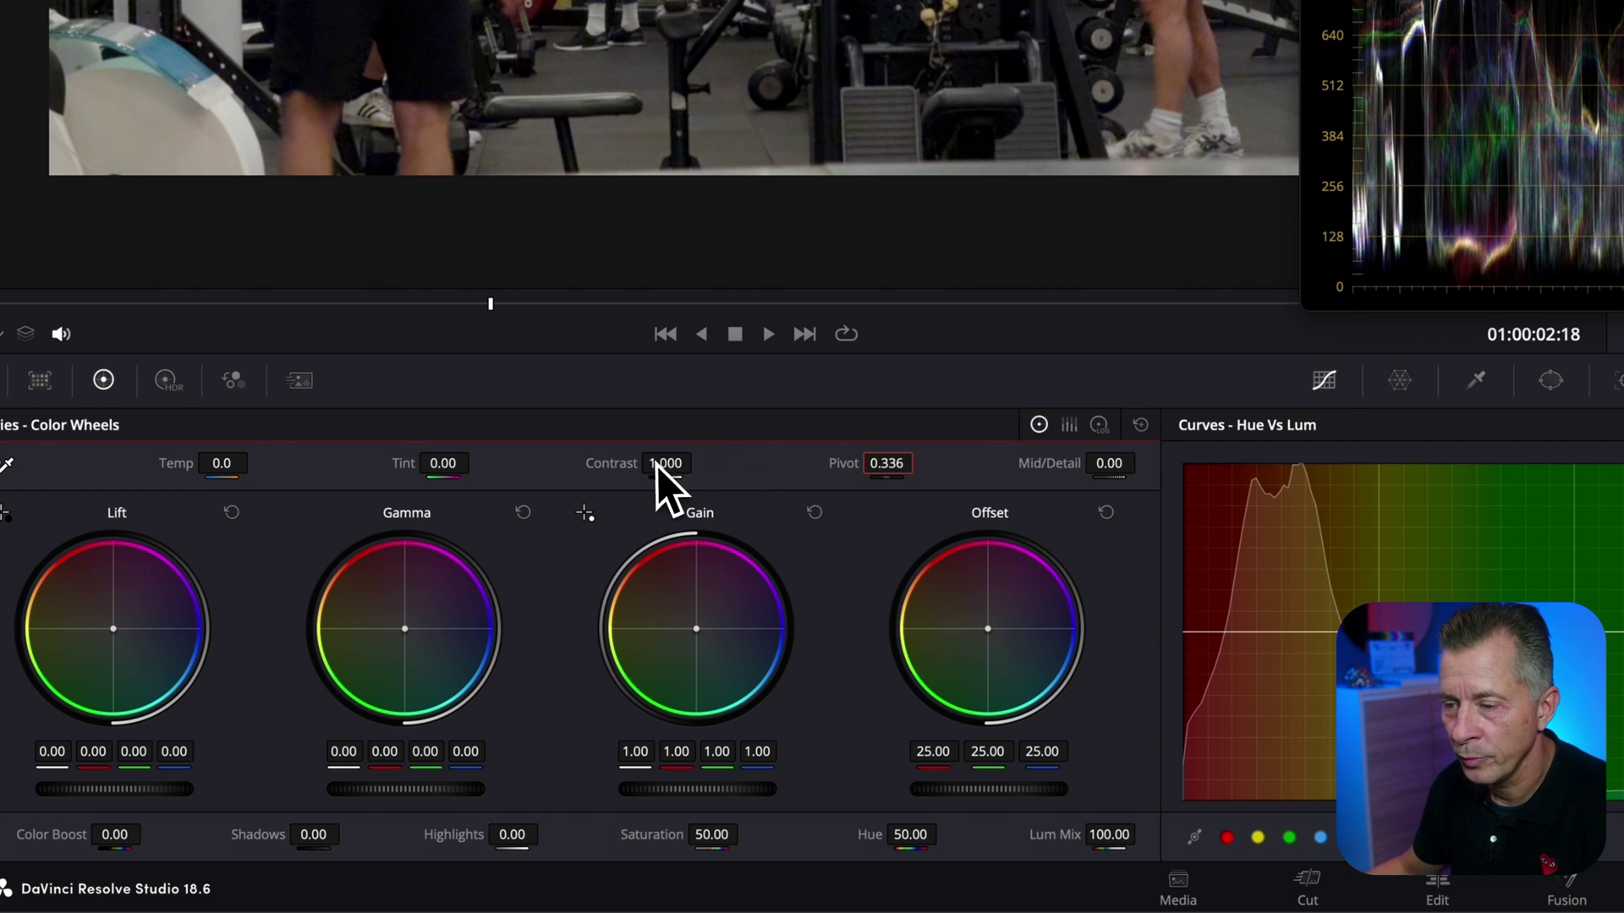
{"action": "left_click_drag", "start_coordinate": [598, 460], "coordinate": [697, 463]}
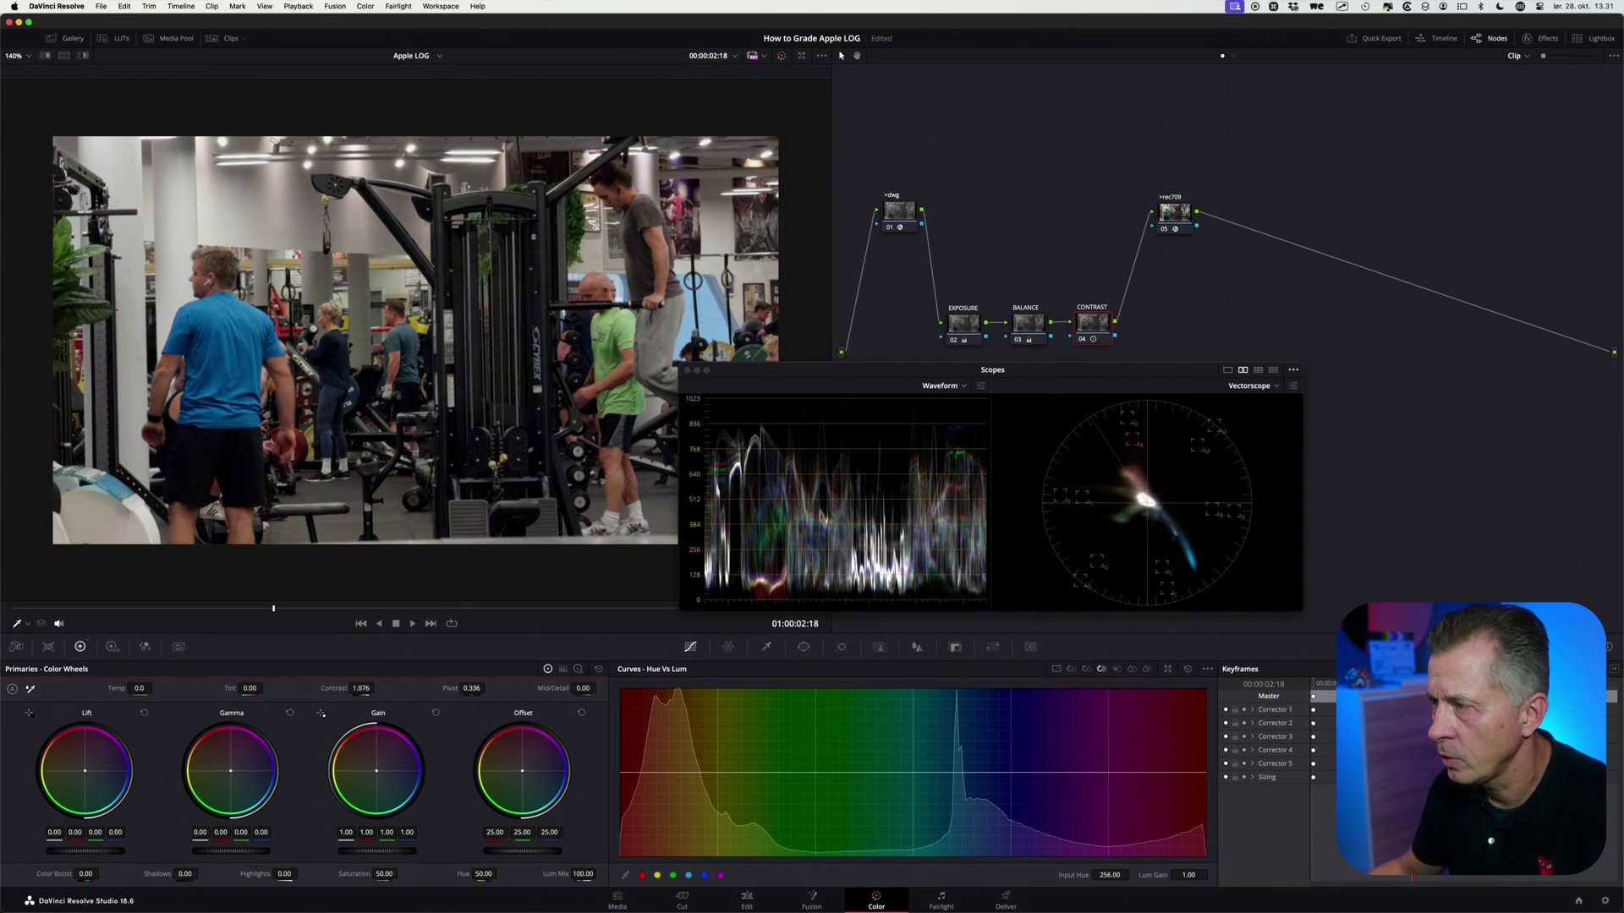
Switch EXPOSURE to log wheels and toggle it off and on to compare its effect.
{"action": "left_click", "coordinate": [965, 327]}
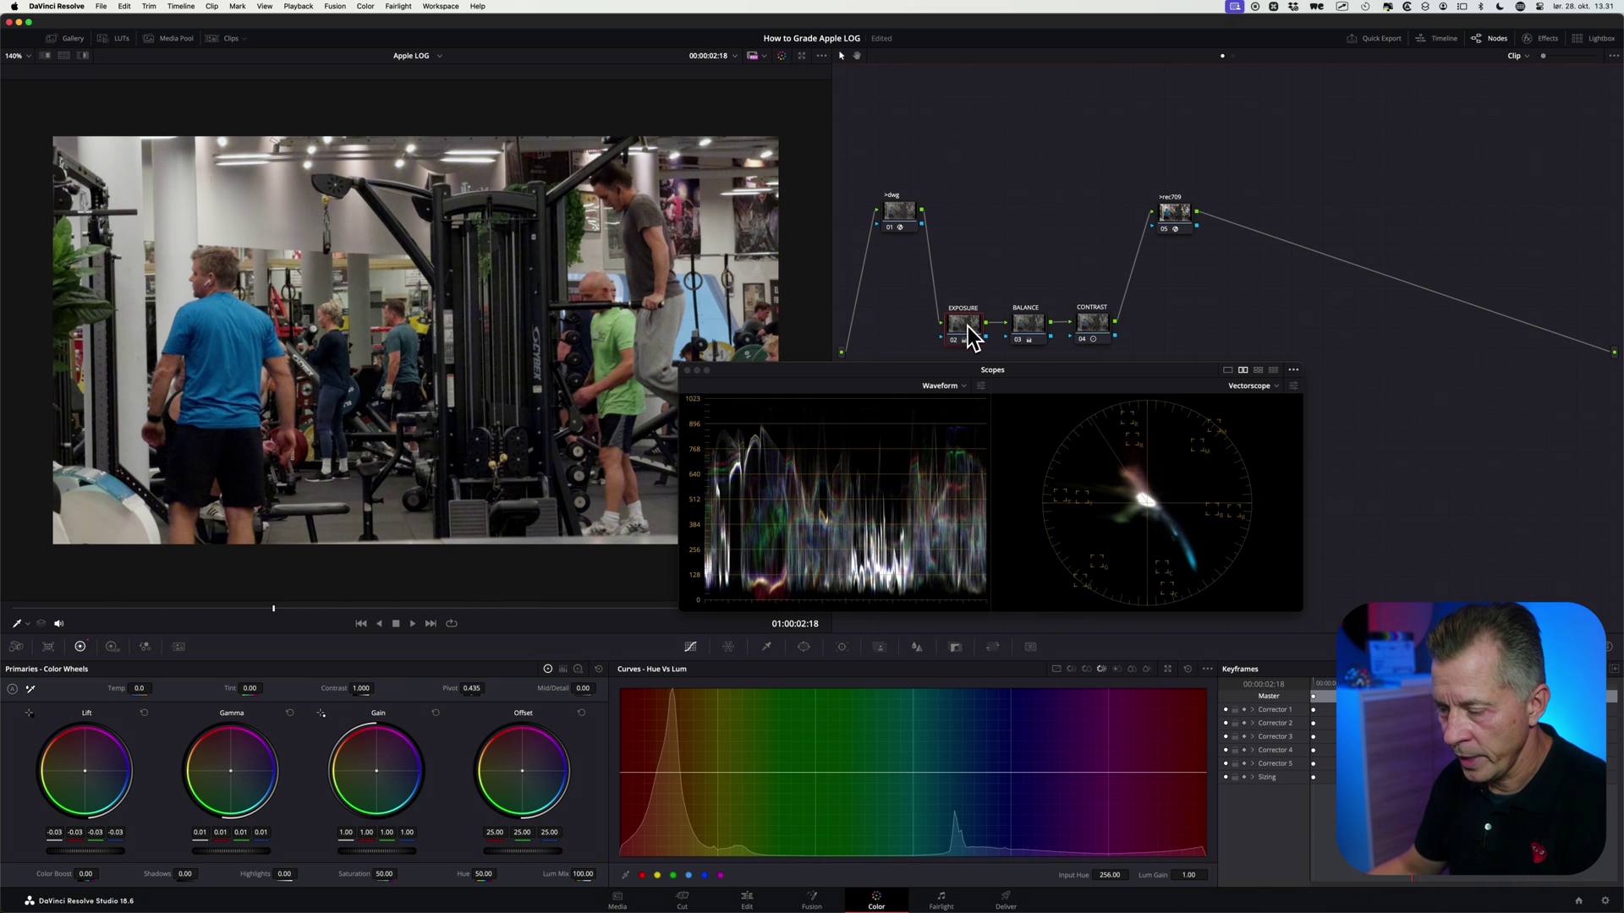
{"action": "left_click", "coordinate": [578, 669]}
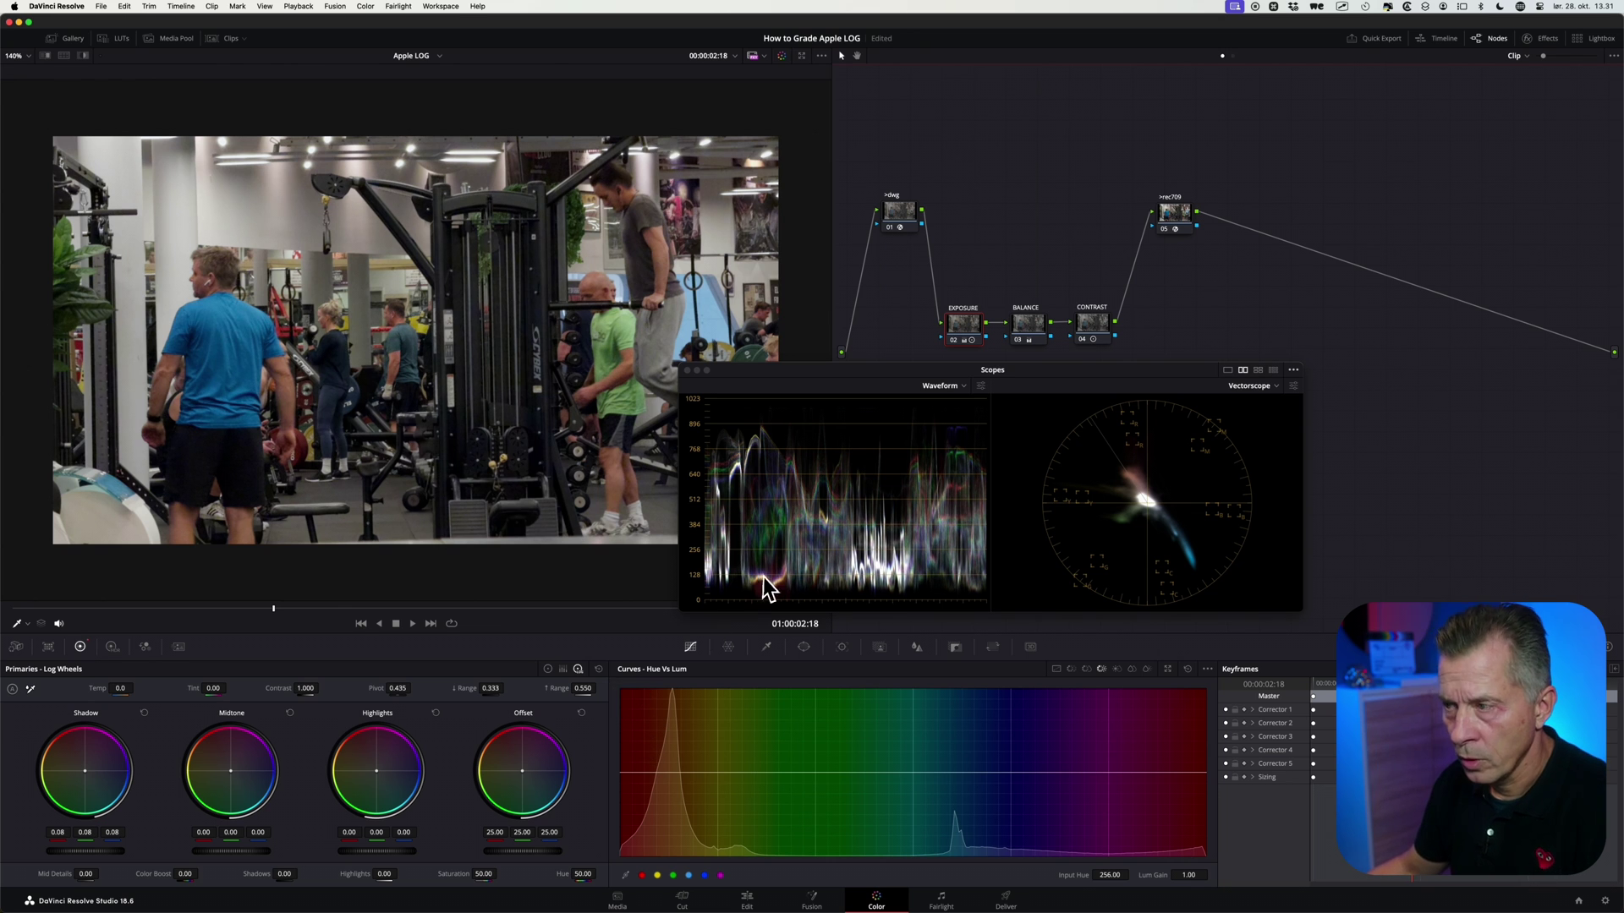
{"action": "key", "text": "super+d"}
{"action": "key", "text": "super+d"}
{"action": "left_click", "coordinate": [1095, 330]}
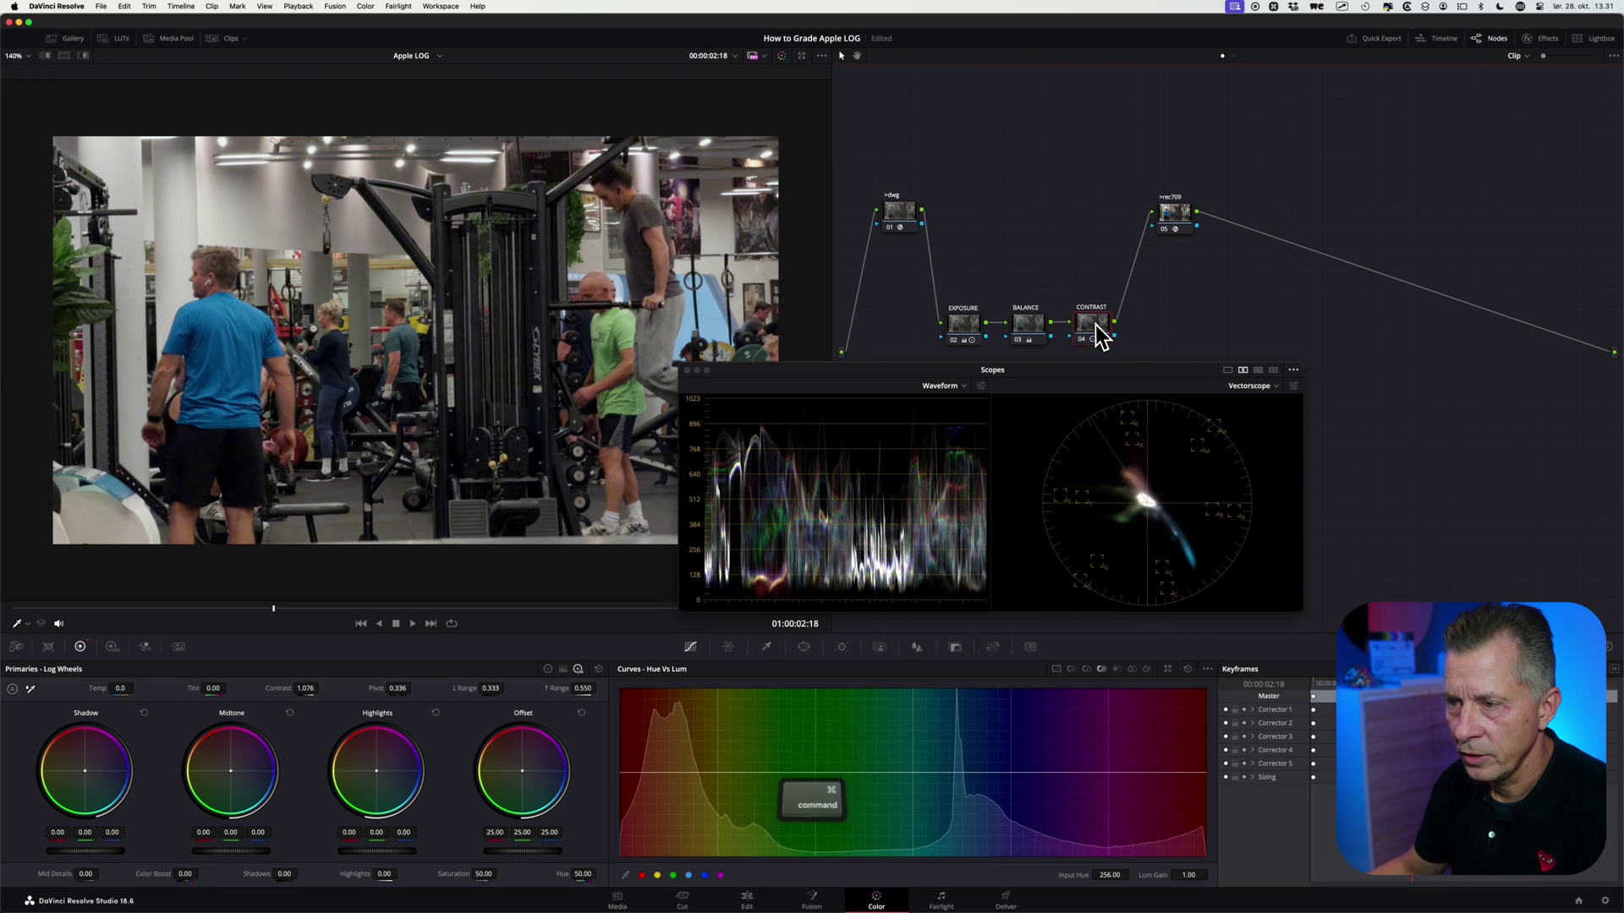
{"action": "key", "text": "super+d"}
{"action": "key", "text": "super+d"}
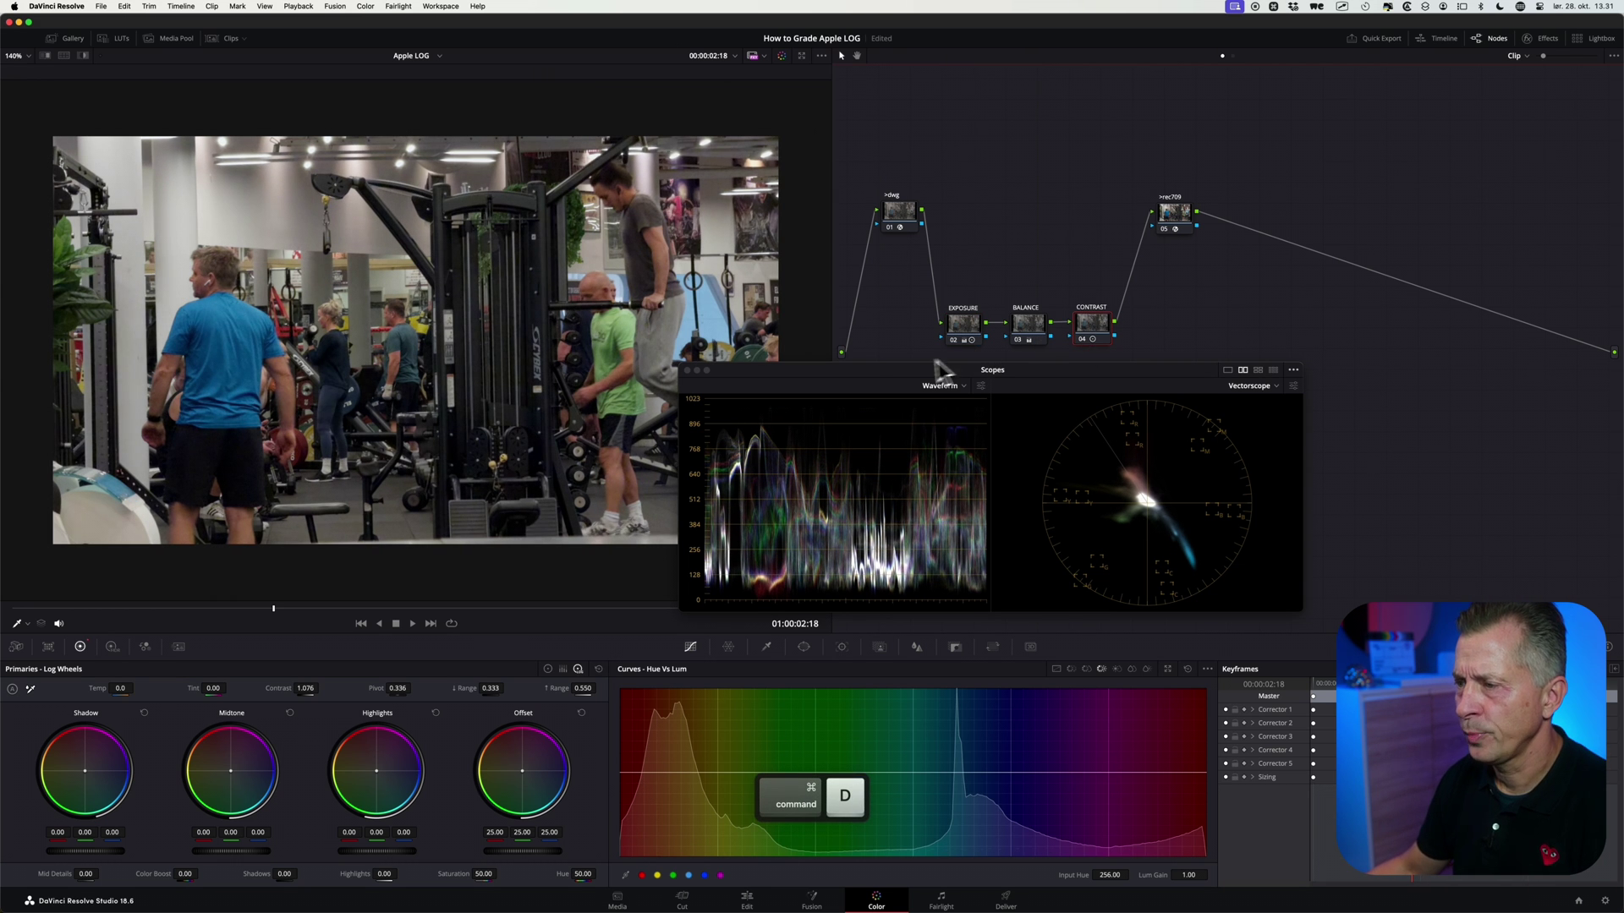
Move the scopes down, bypass all grading to compare, and play the clip forward.
{"action": "left_click_drag", "start_coordinate": [891, 369], "coordinate": [936, 517]}
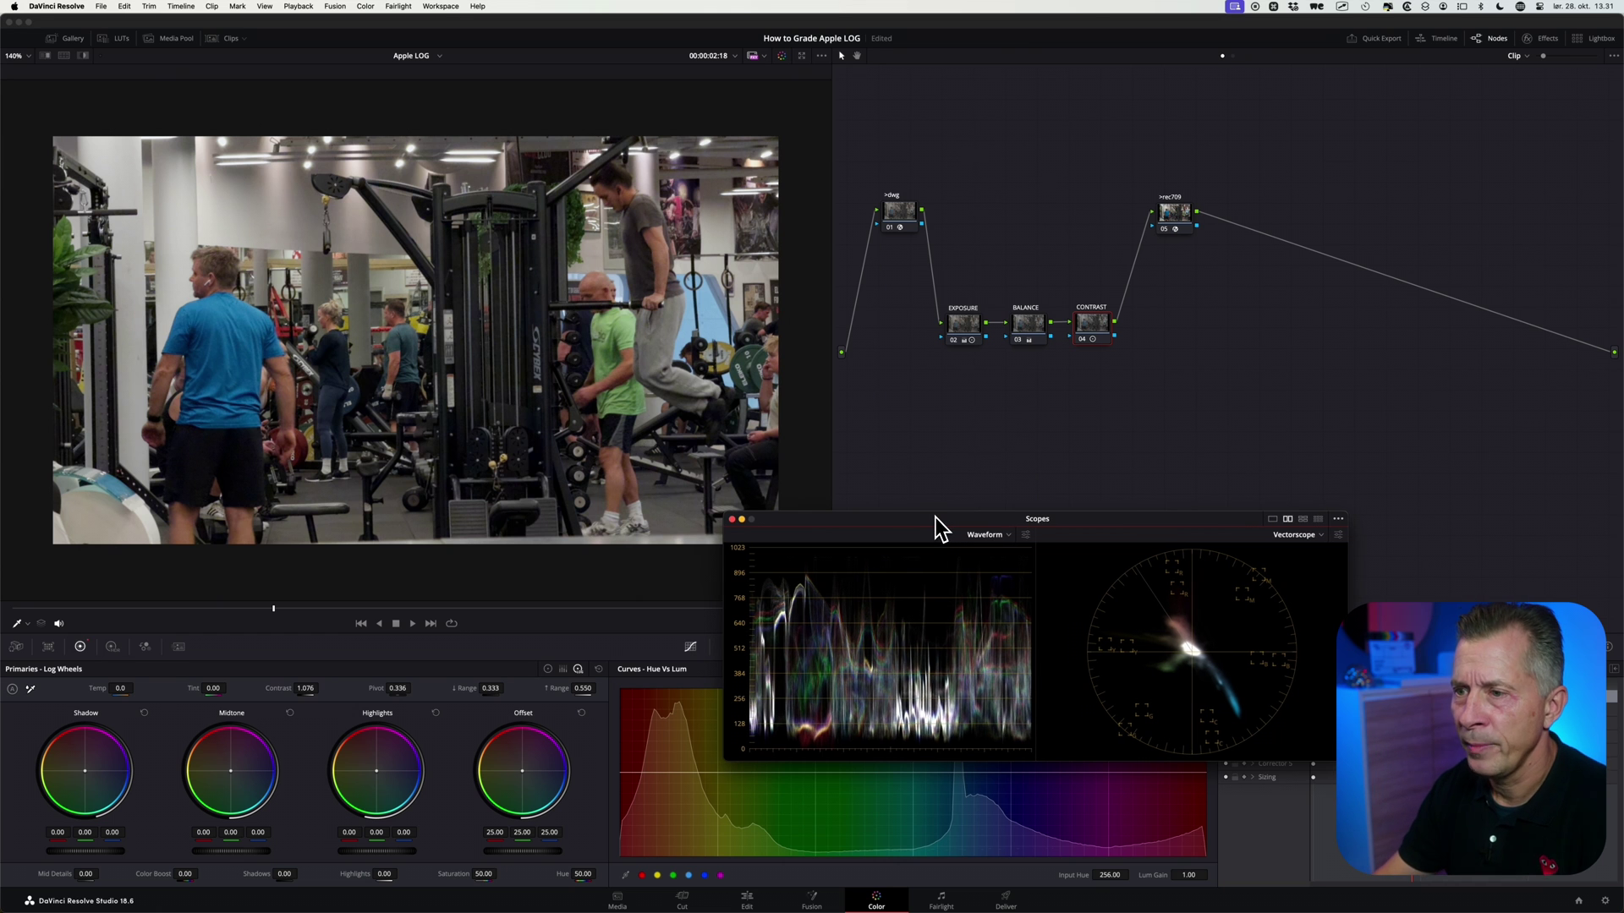
{"action": "key", "text": "shift+d"}
{"action": "key", "text": "shift+d"}
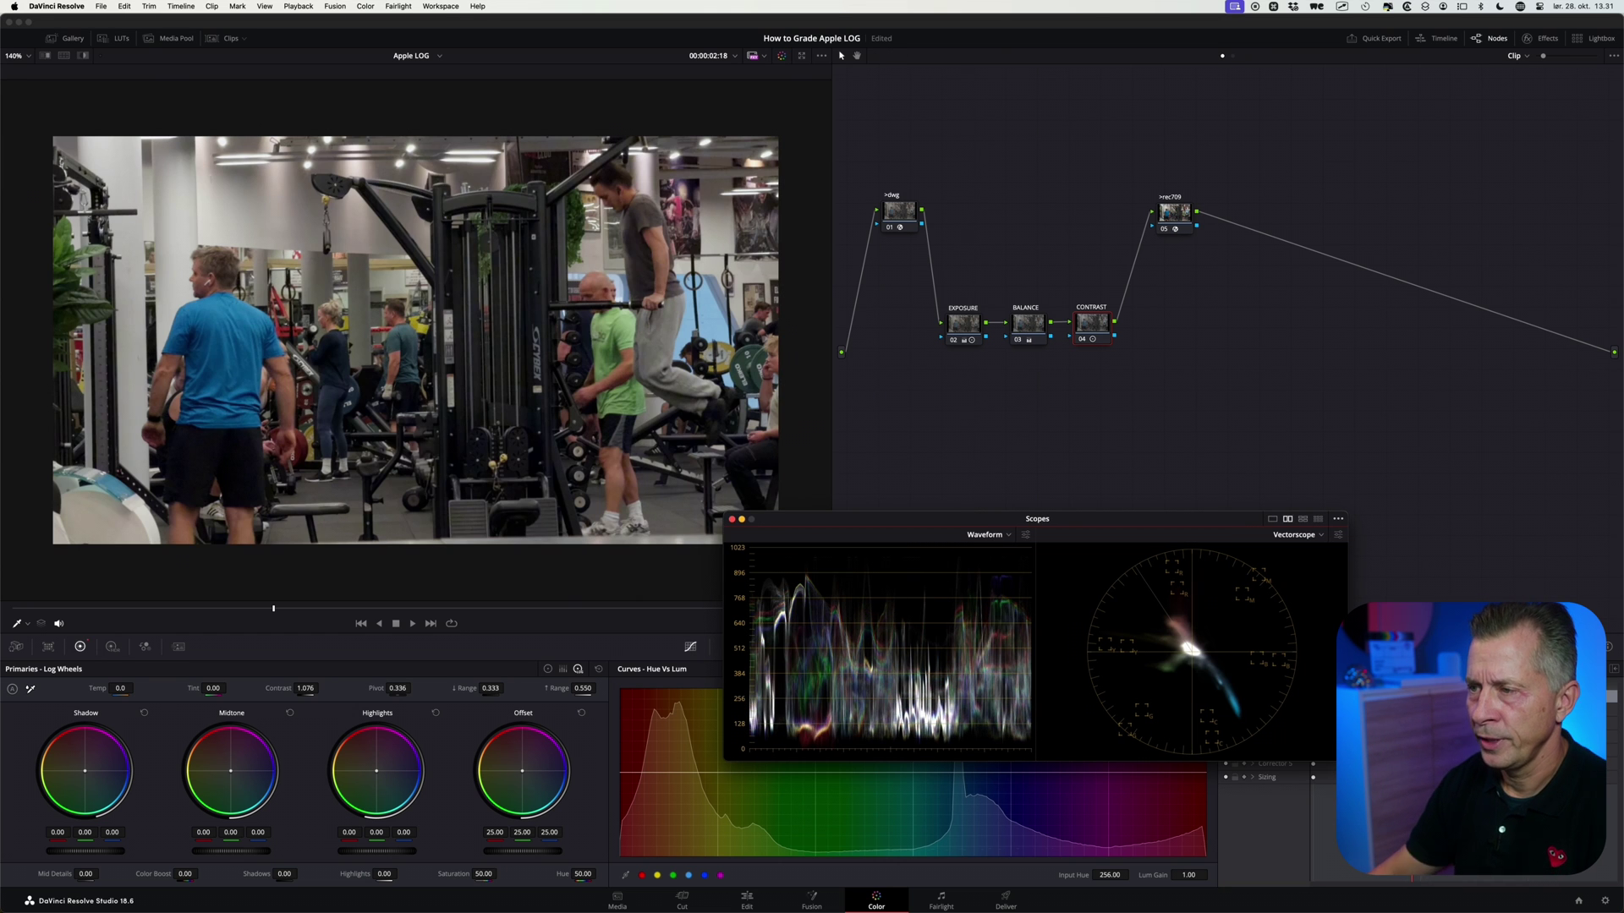
{"action": "key", "text": "space"}
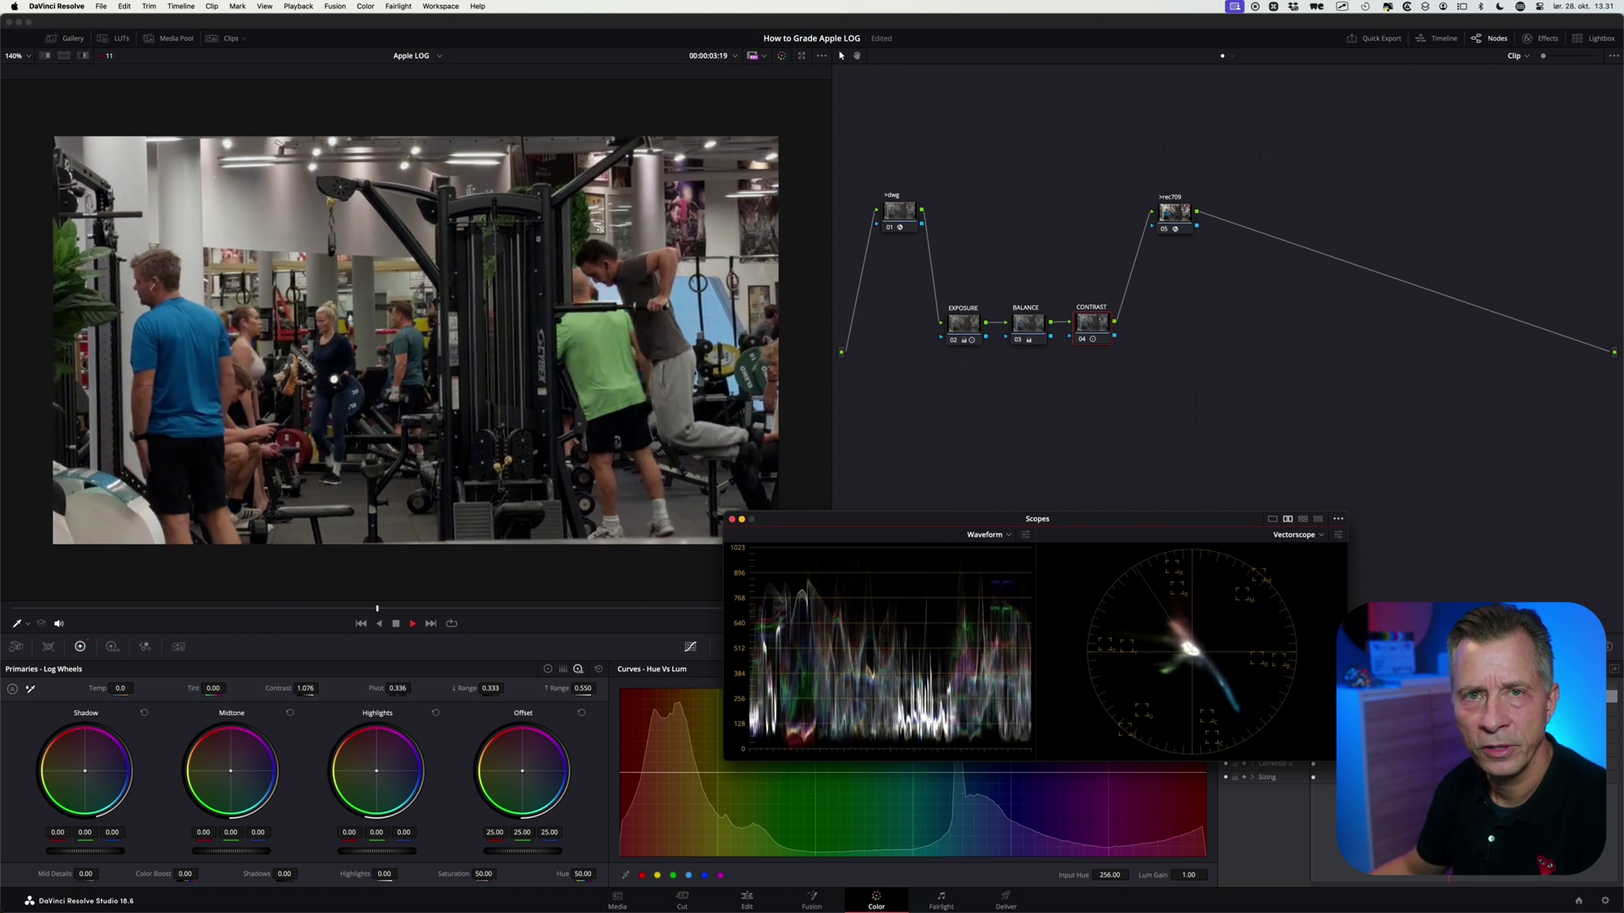
{"action": "key", "text": "space"}
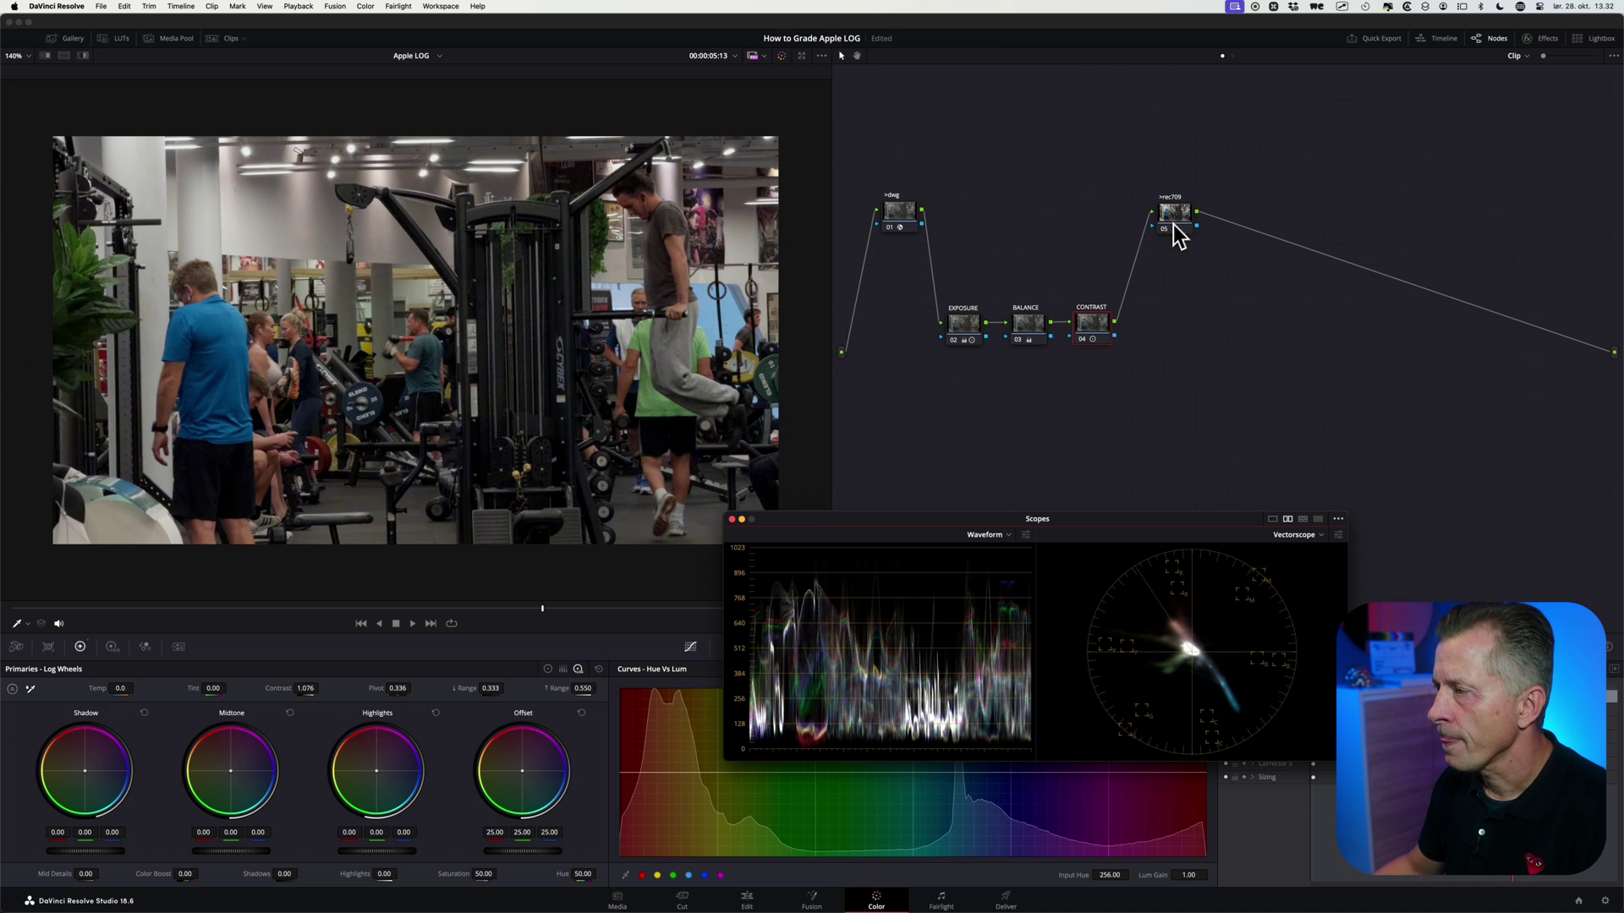
Move >rec709 right and add a serial then parallel node after CONTRAST.
{"action": "left_click_drag", "start_coordinate": [1175, 228], "coordinate": [1243, 228]}
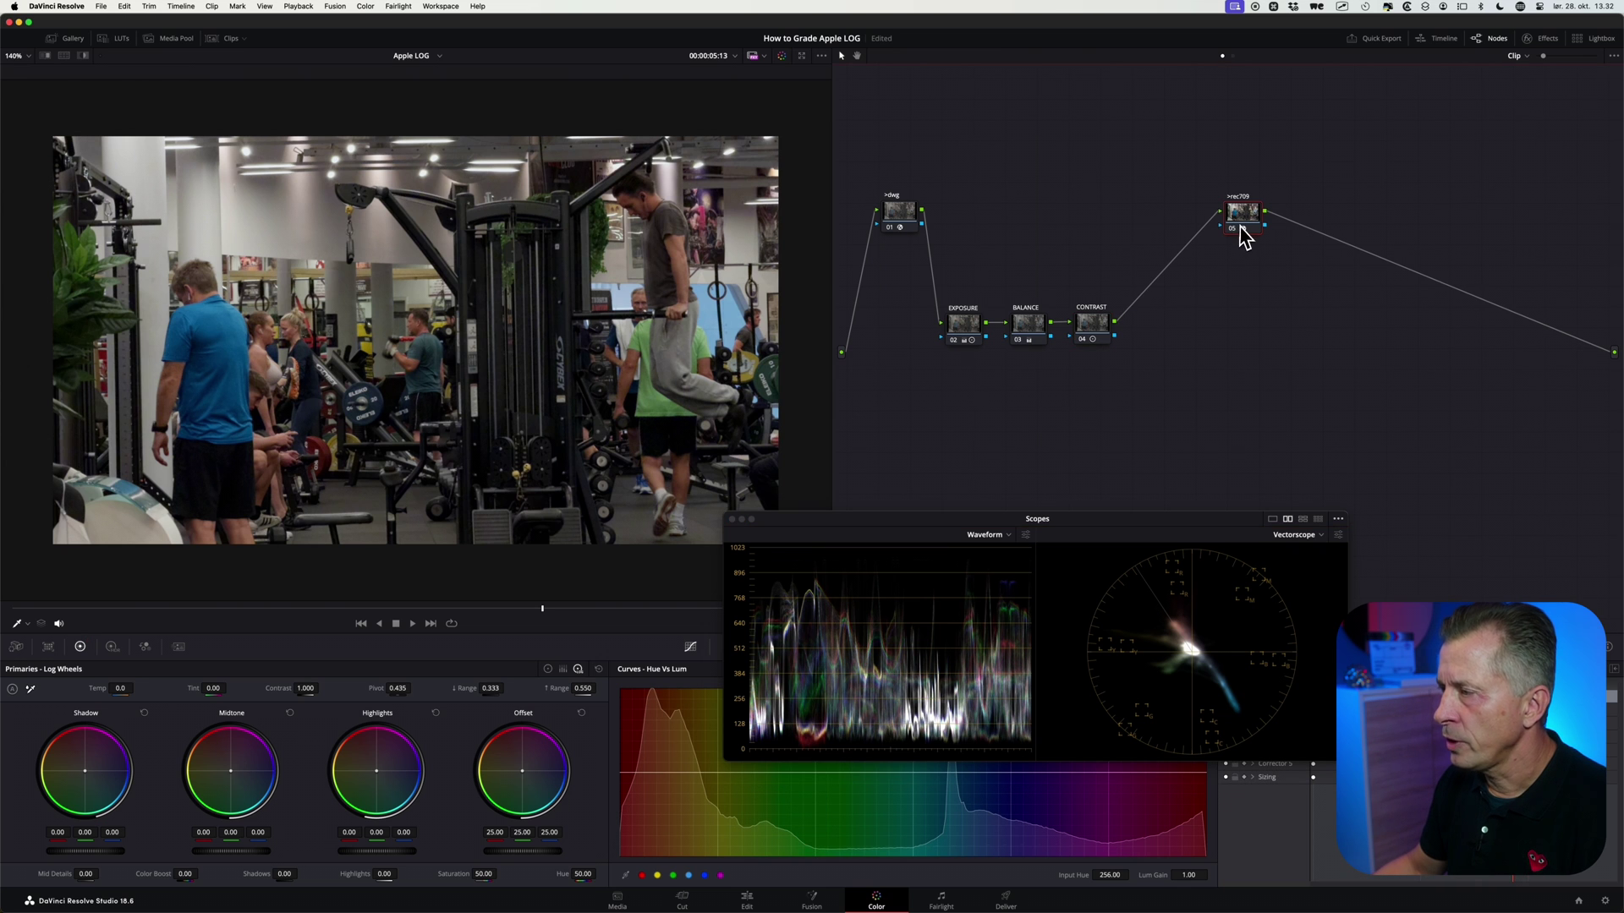
{"action": "left_click", "coordinate": [1096, 342]}
{"action": "key", "text": "alt+s"}
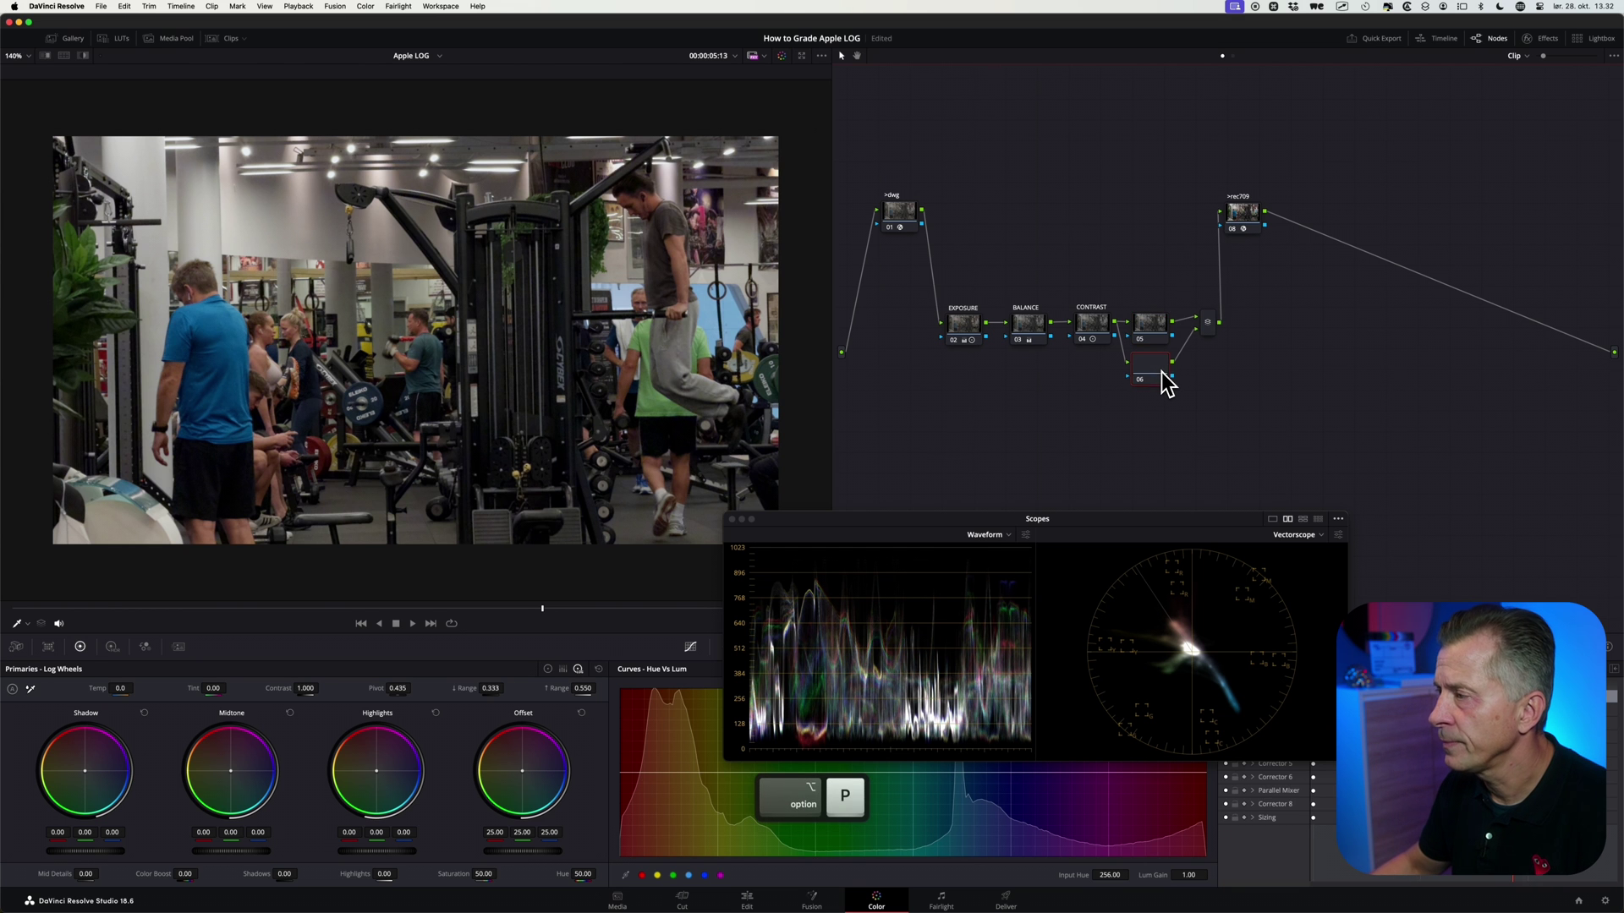
{"action": "key", "text": "alt+p"}
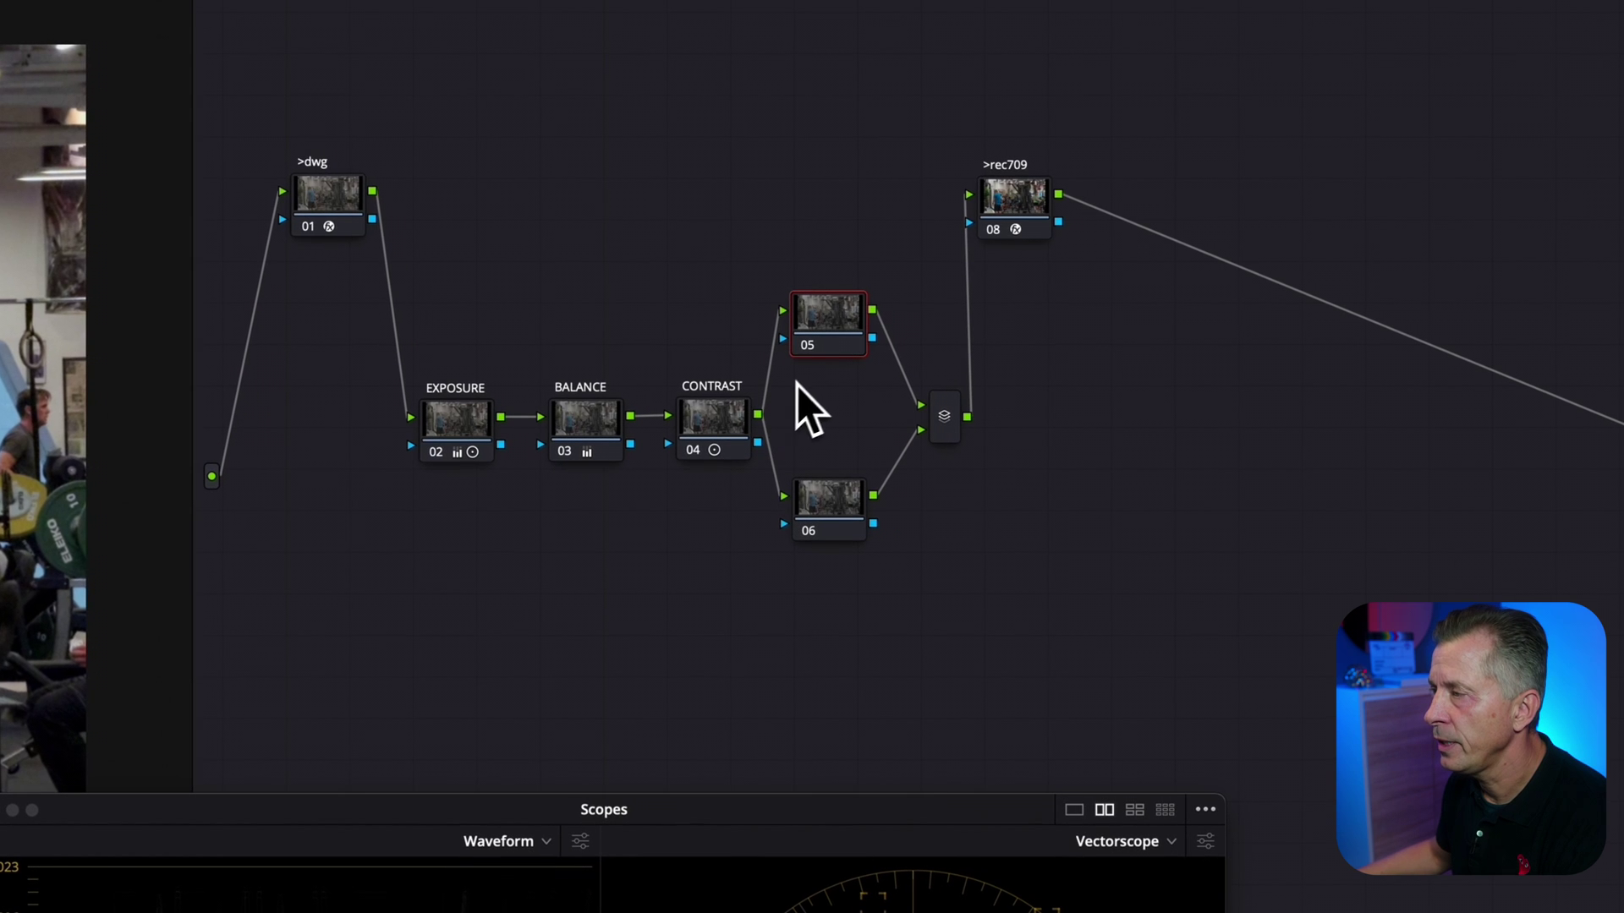
{"action": "mouse_move", "coordinate": [757, 418]}
{"action": "left_mouse_down"}
{"action": "mouse_move", "coordinate": [812, 344]}
{"action": "mouse_move", "coordinate": [765, 457]}
{"action": "mouse_move", "coordinate": [873, 609]}
{"action": "mouse_move", "coordinate": [846, 507]}
{"action": "left_mouse_up"}
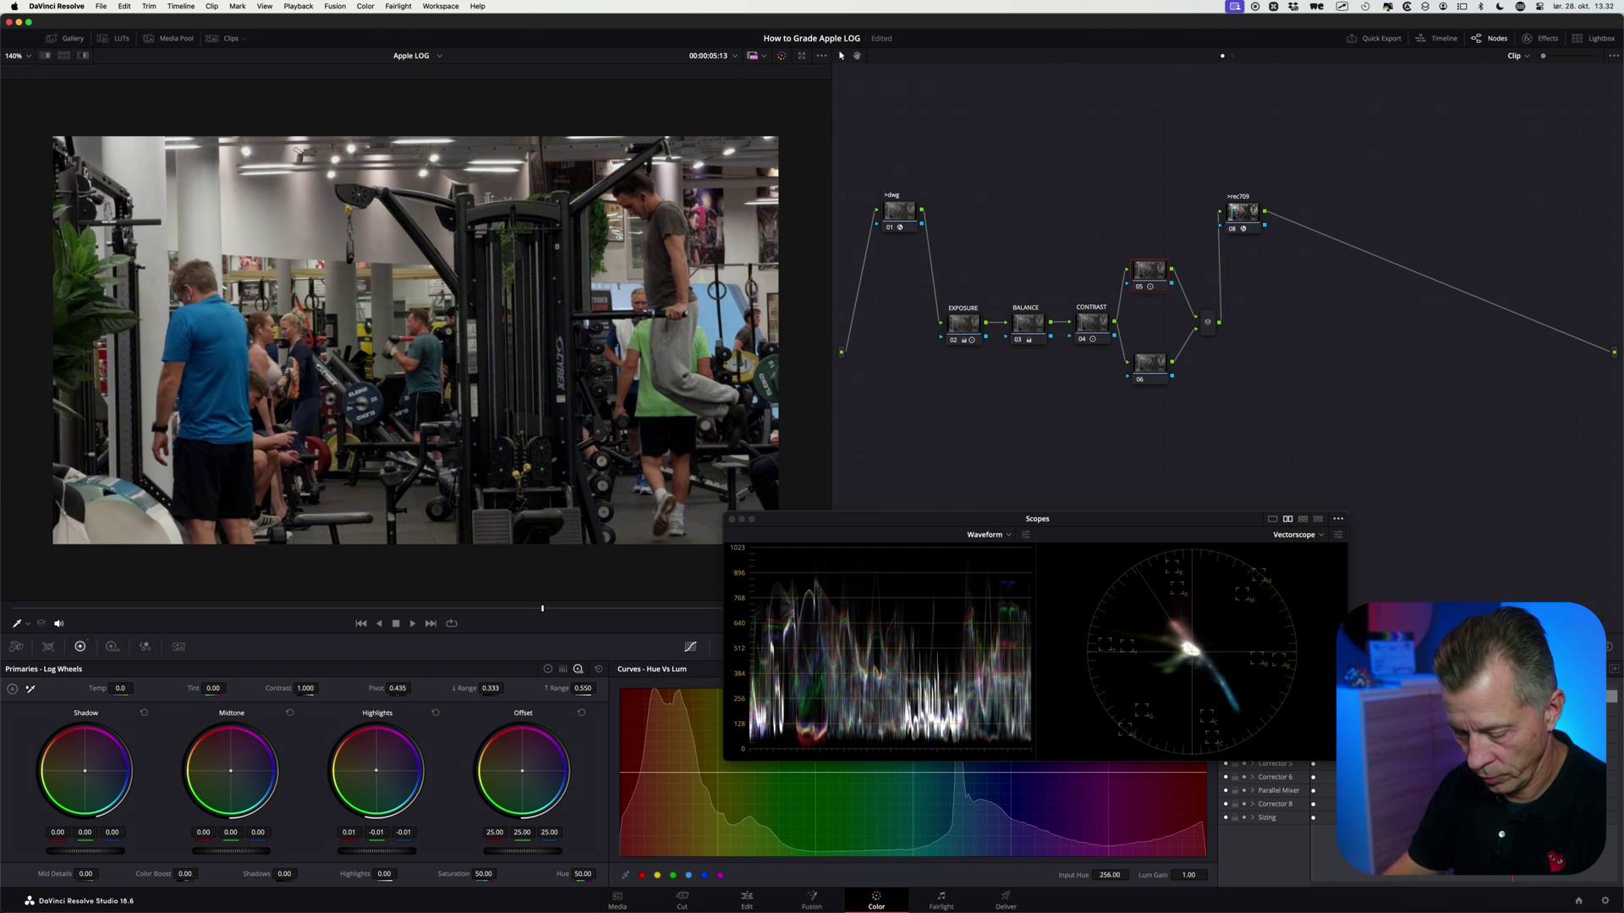
Label parallel nodes 05 and 06 as HI and LO, then bypass each with Cmd+D to compare.
{"action": "type", "text": "HI"}
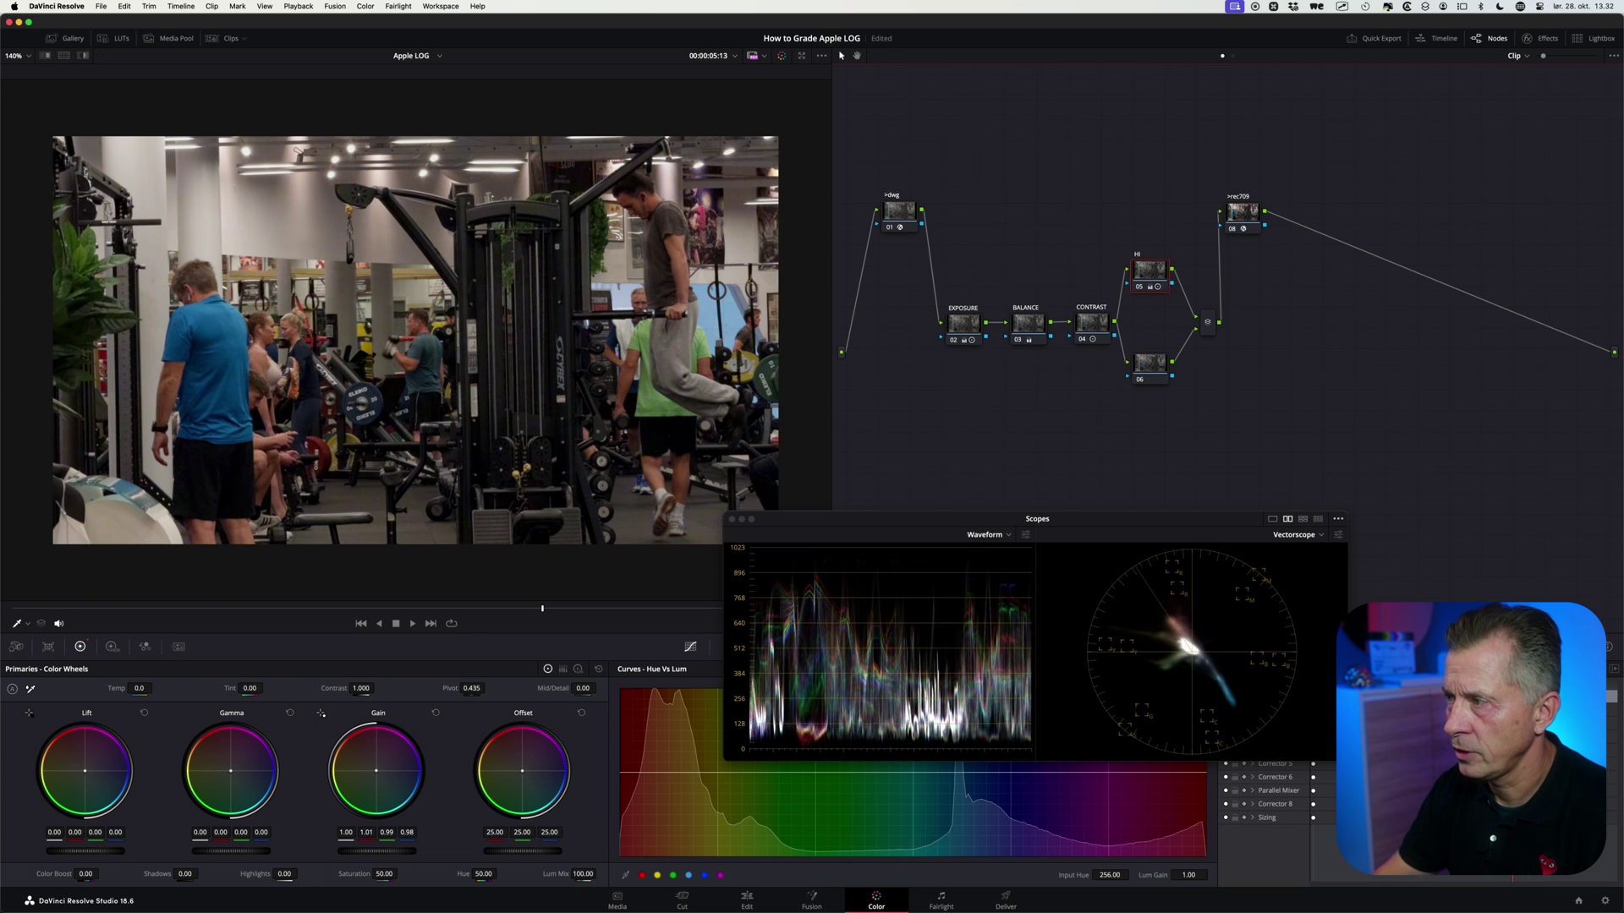
{"action": "left_click", "coordinate": [1150, 363]}
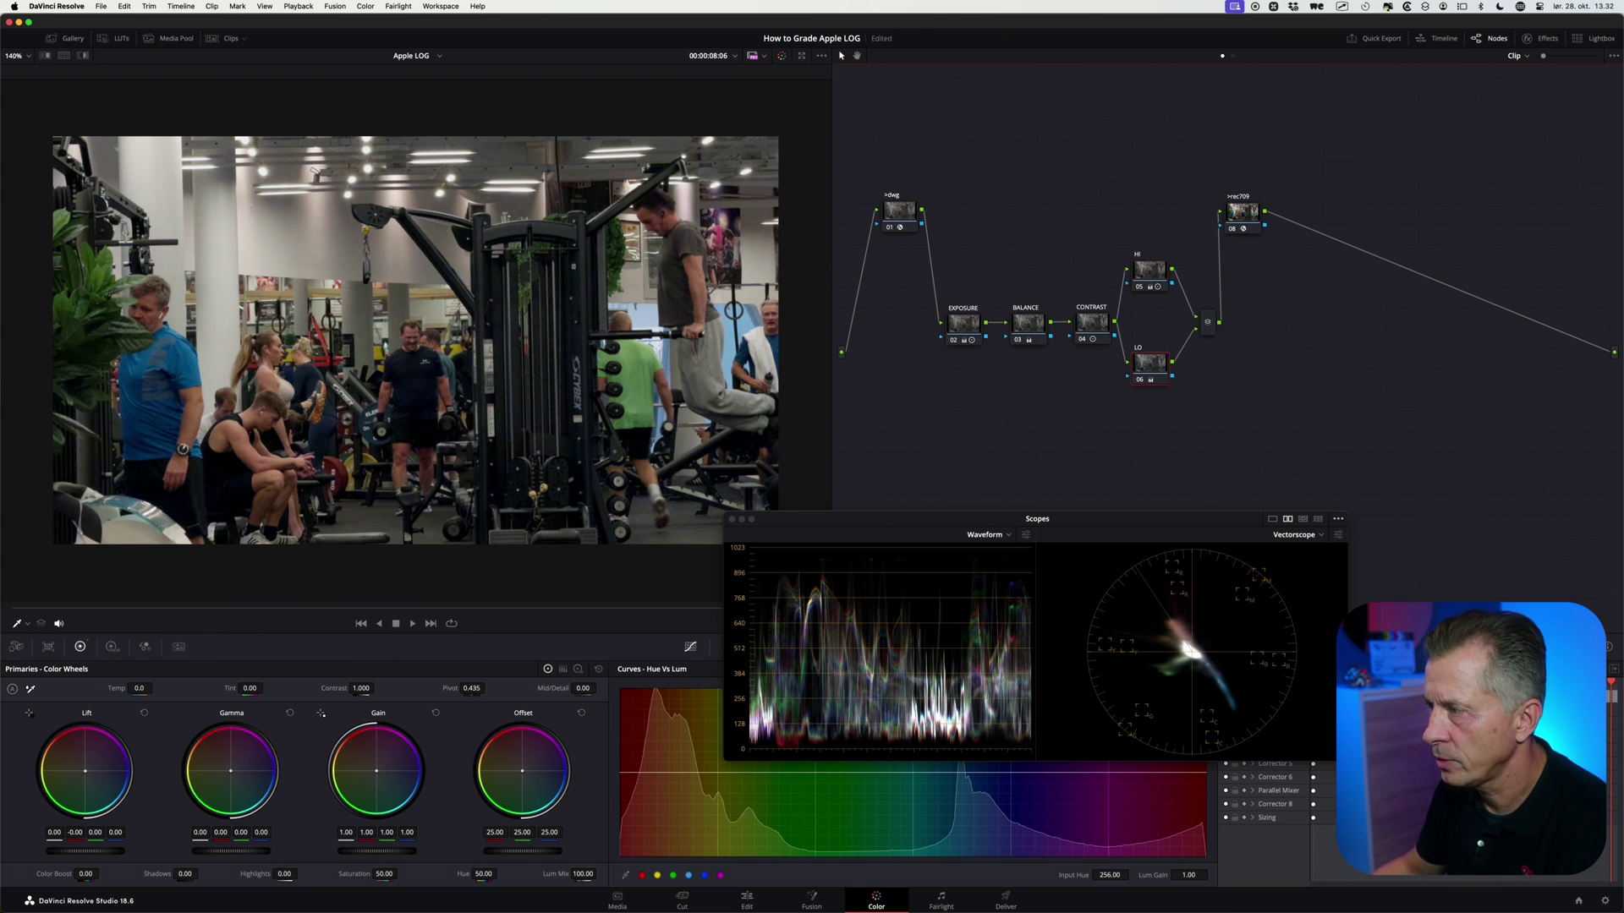
{"action": "key", "text": "super"}
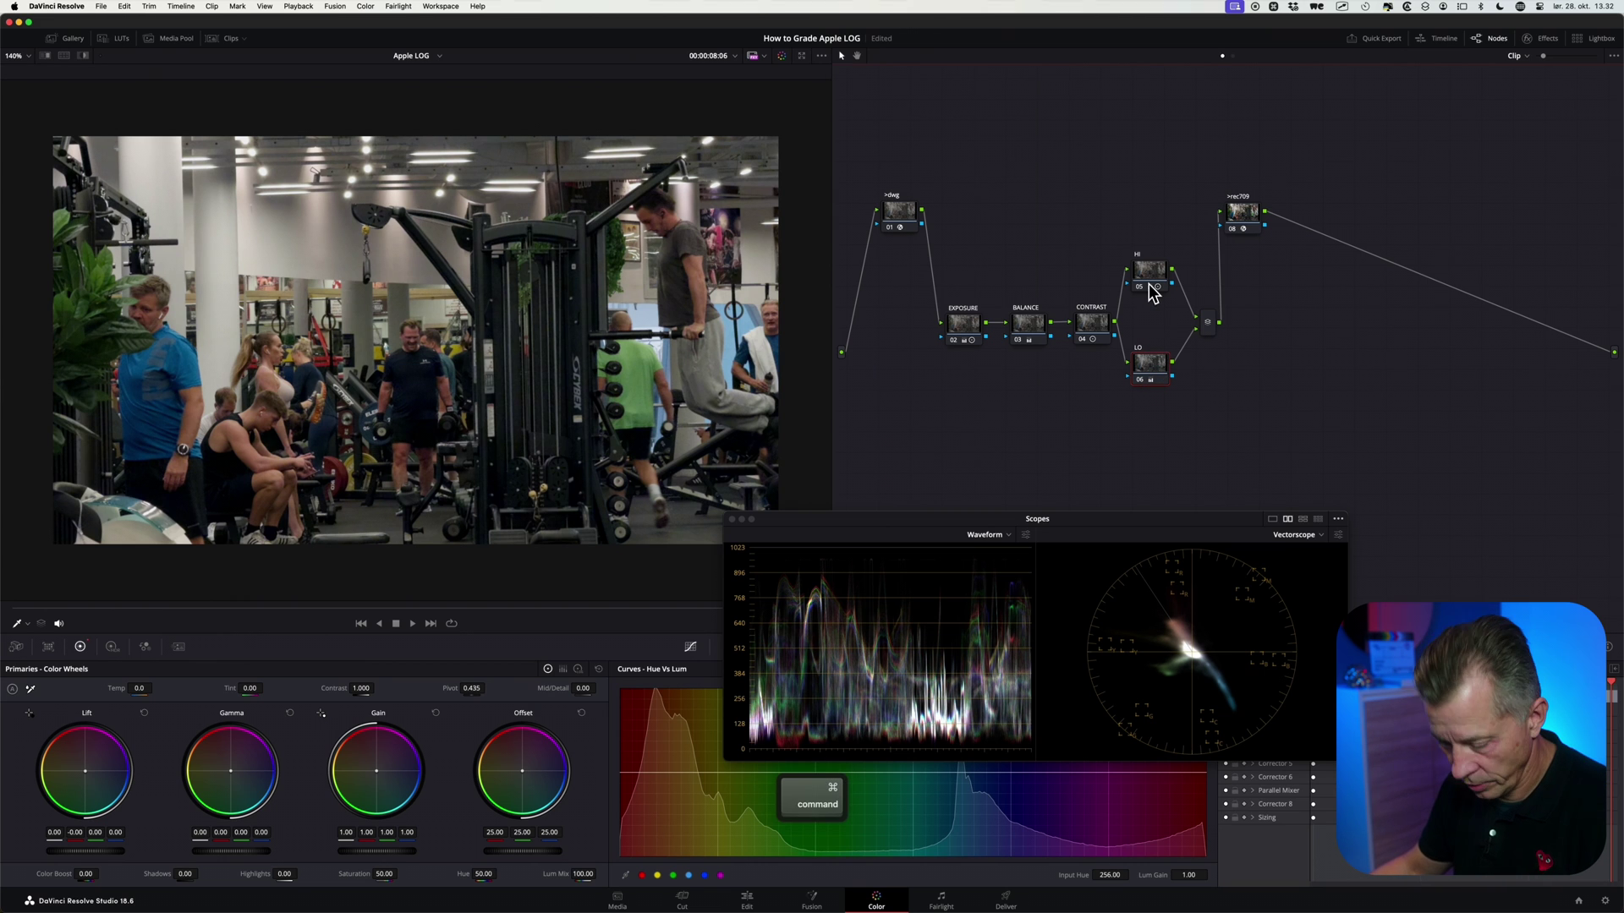
{"action": "left_click", "coordinate": [1152, 292], "text": "super"}
{"action": "key", "text": "super+d"}
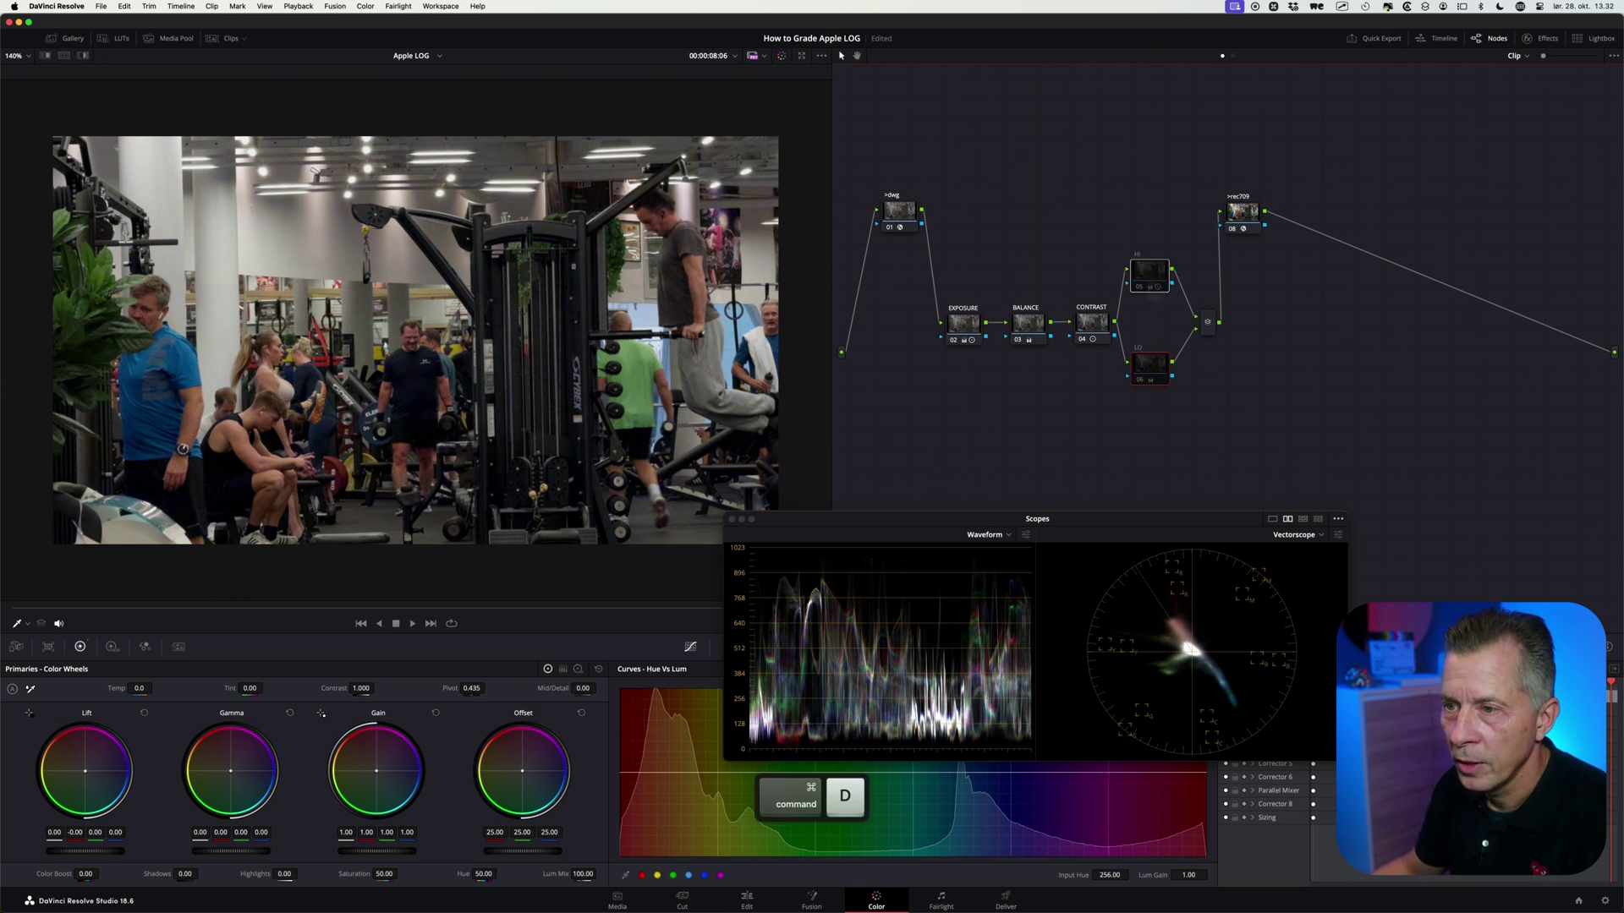
{"action": "key", "text": "super+d"}
{"action": "key", "text": "super+d"}
{"action": "key", "text": "super+d"}
{"action": "key", "text": "super+d"}
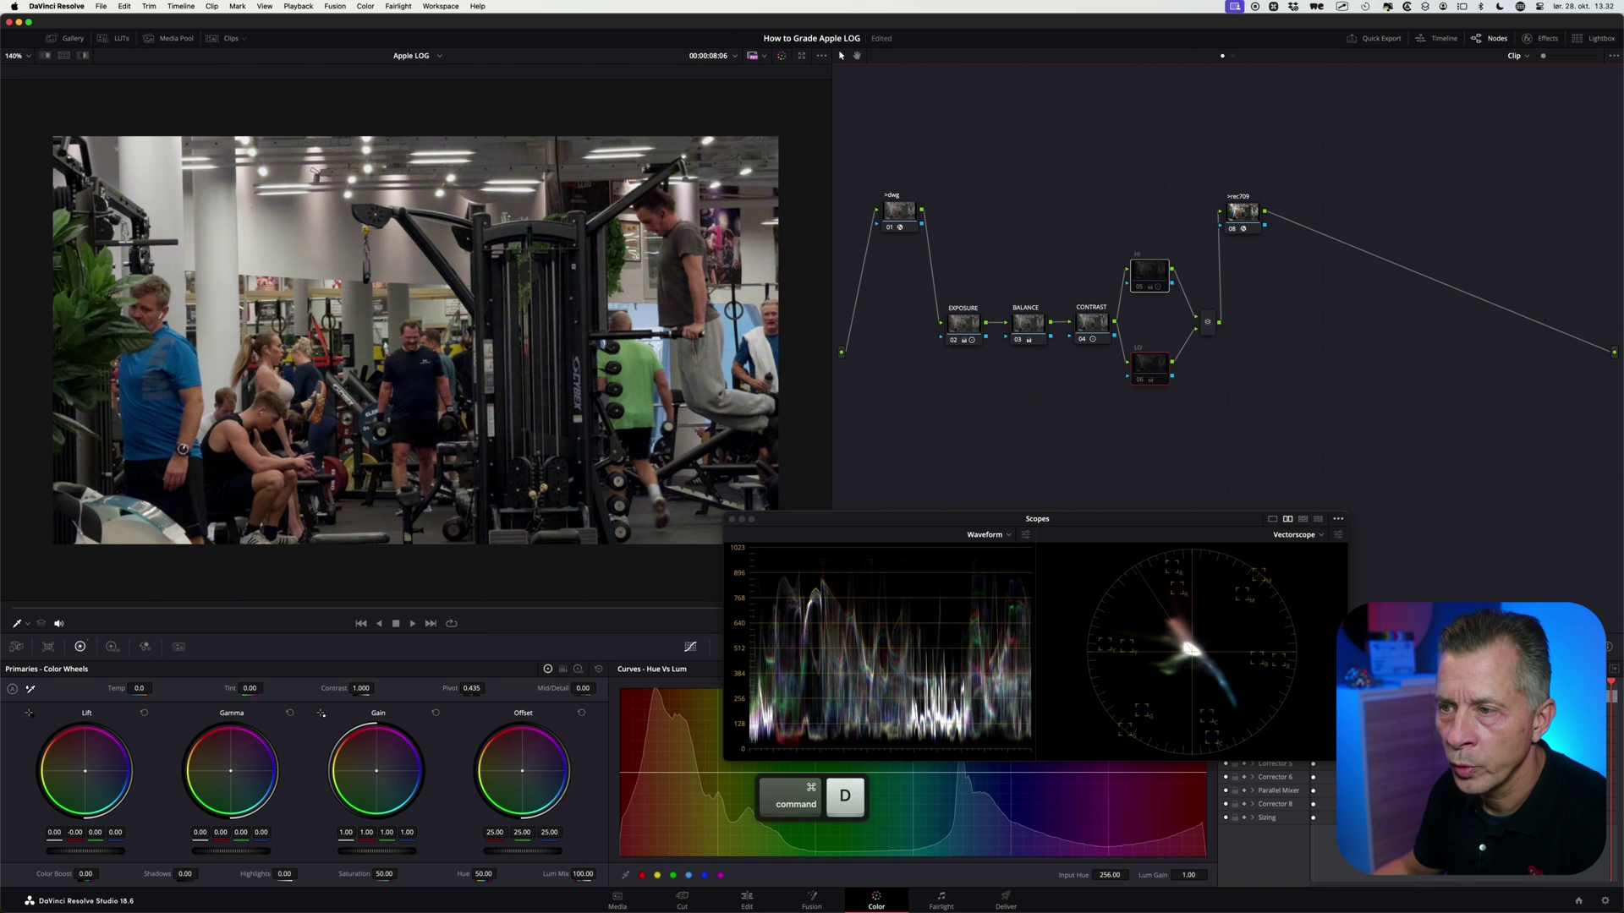
Compare the HI and LO looks by toggling each node off and on.
{"action": "key", "text": "super+d"}
{"action": "key", "text": "super+d"}
{"action": "key", "text": "super+d"}
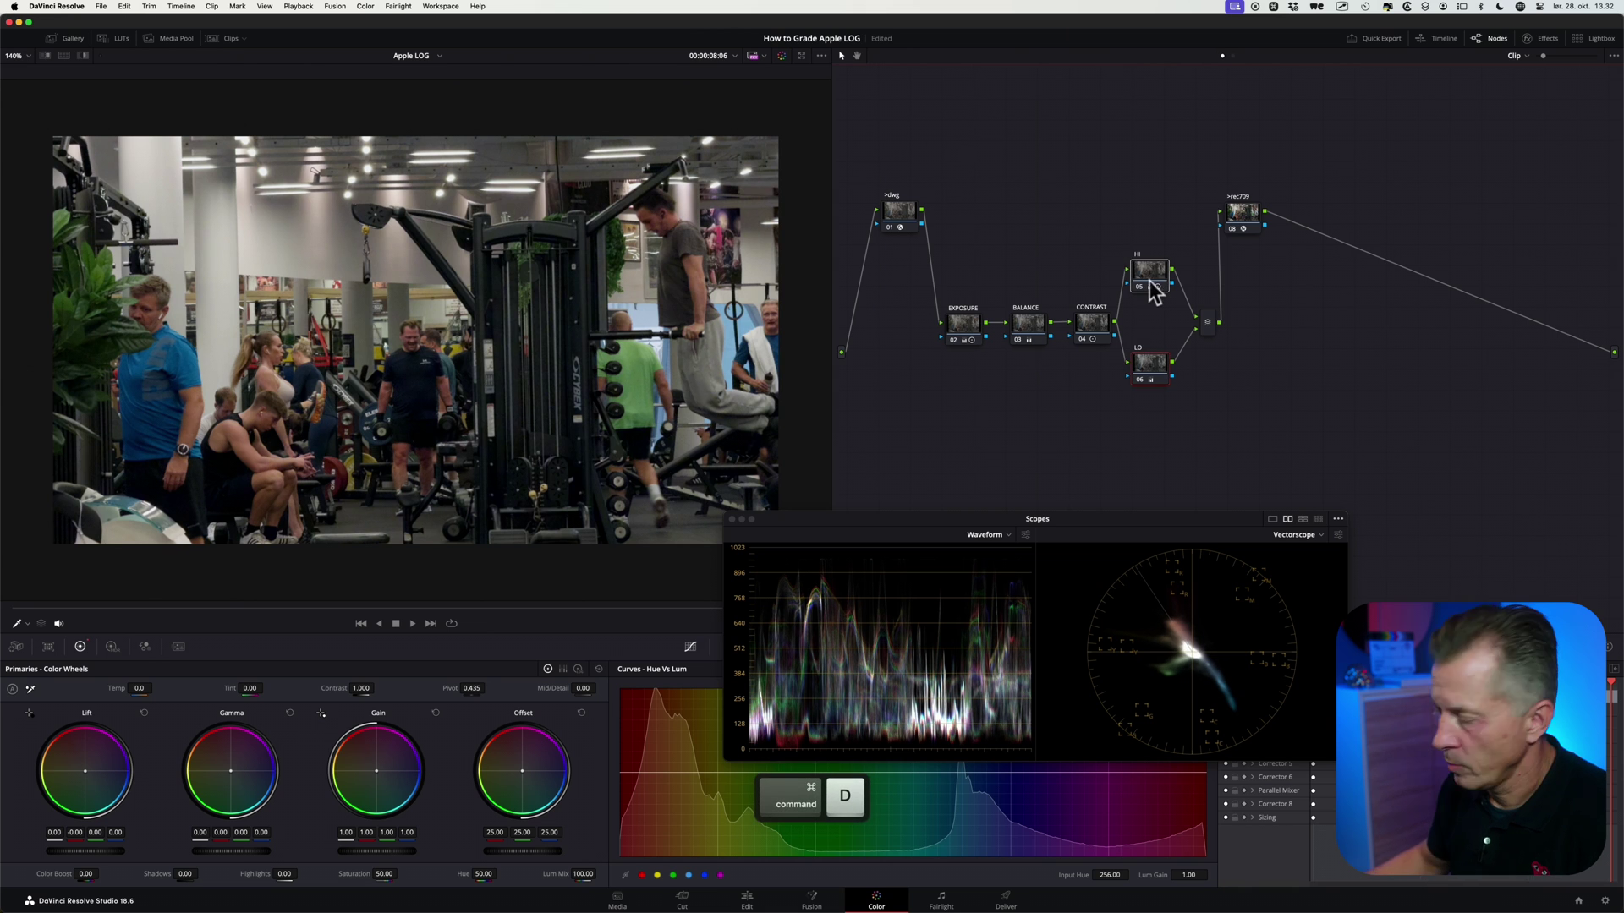
{"action": "scroll", "coordinate": [292, 296], "scroll_direction": "up", "scroll_amount": 4}
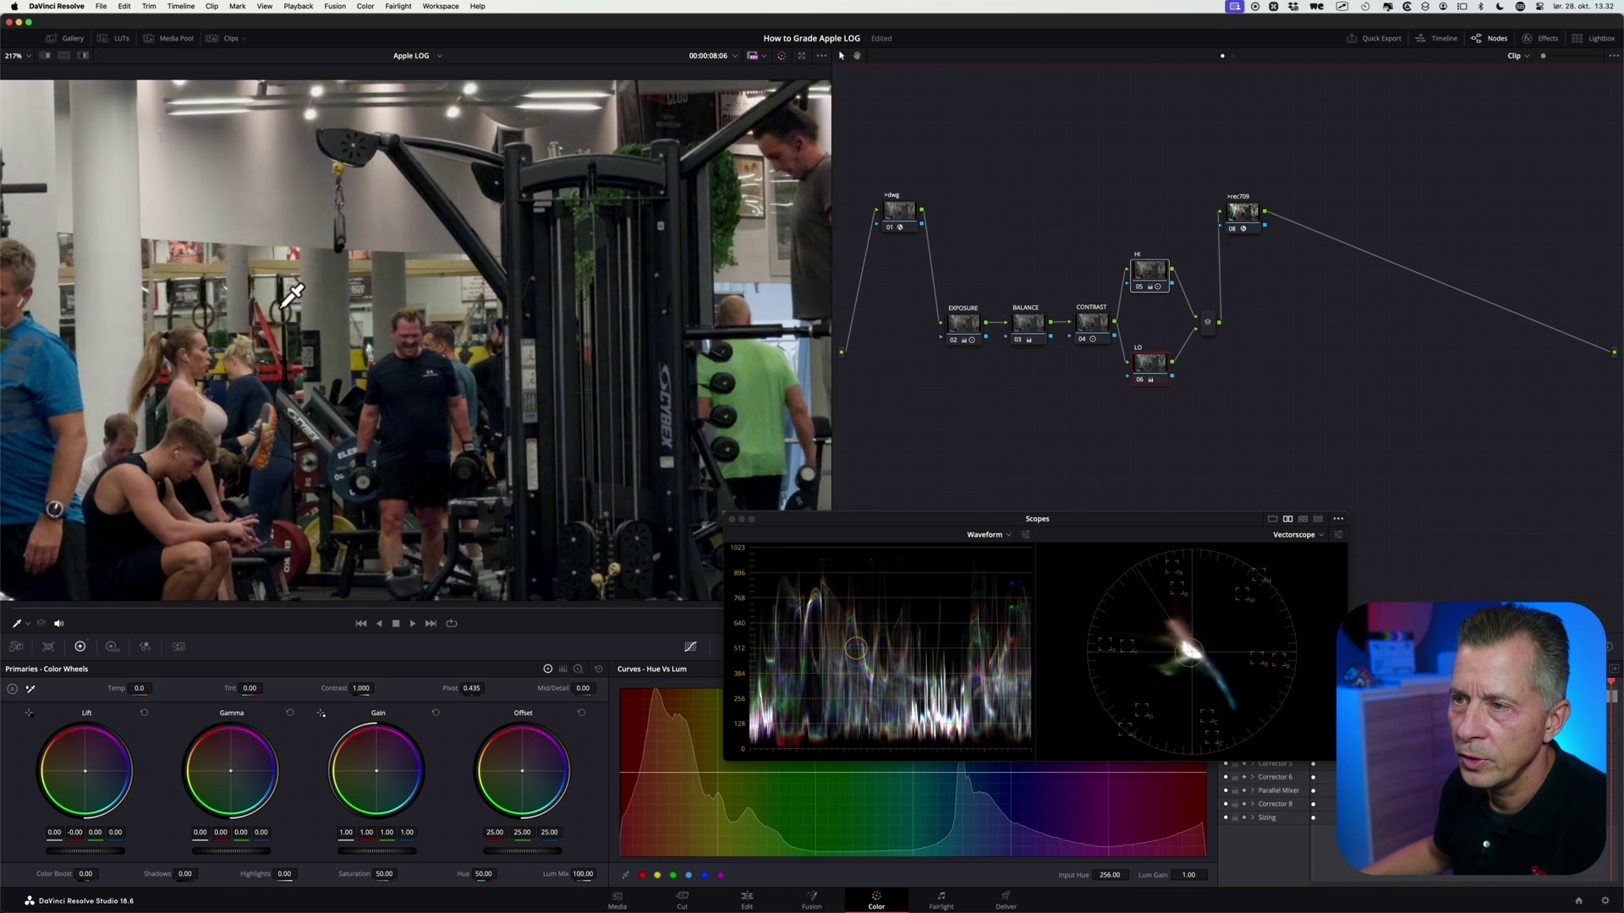
{"action": "scroll", "coordinate": [292, 296], "scroll_direction": "up", "scroll_amount": 2}
{"action": "scroll", "coordinate": [559, 408], "scroll_direction": "up", "scroll_amount": 2}
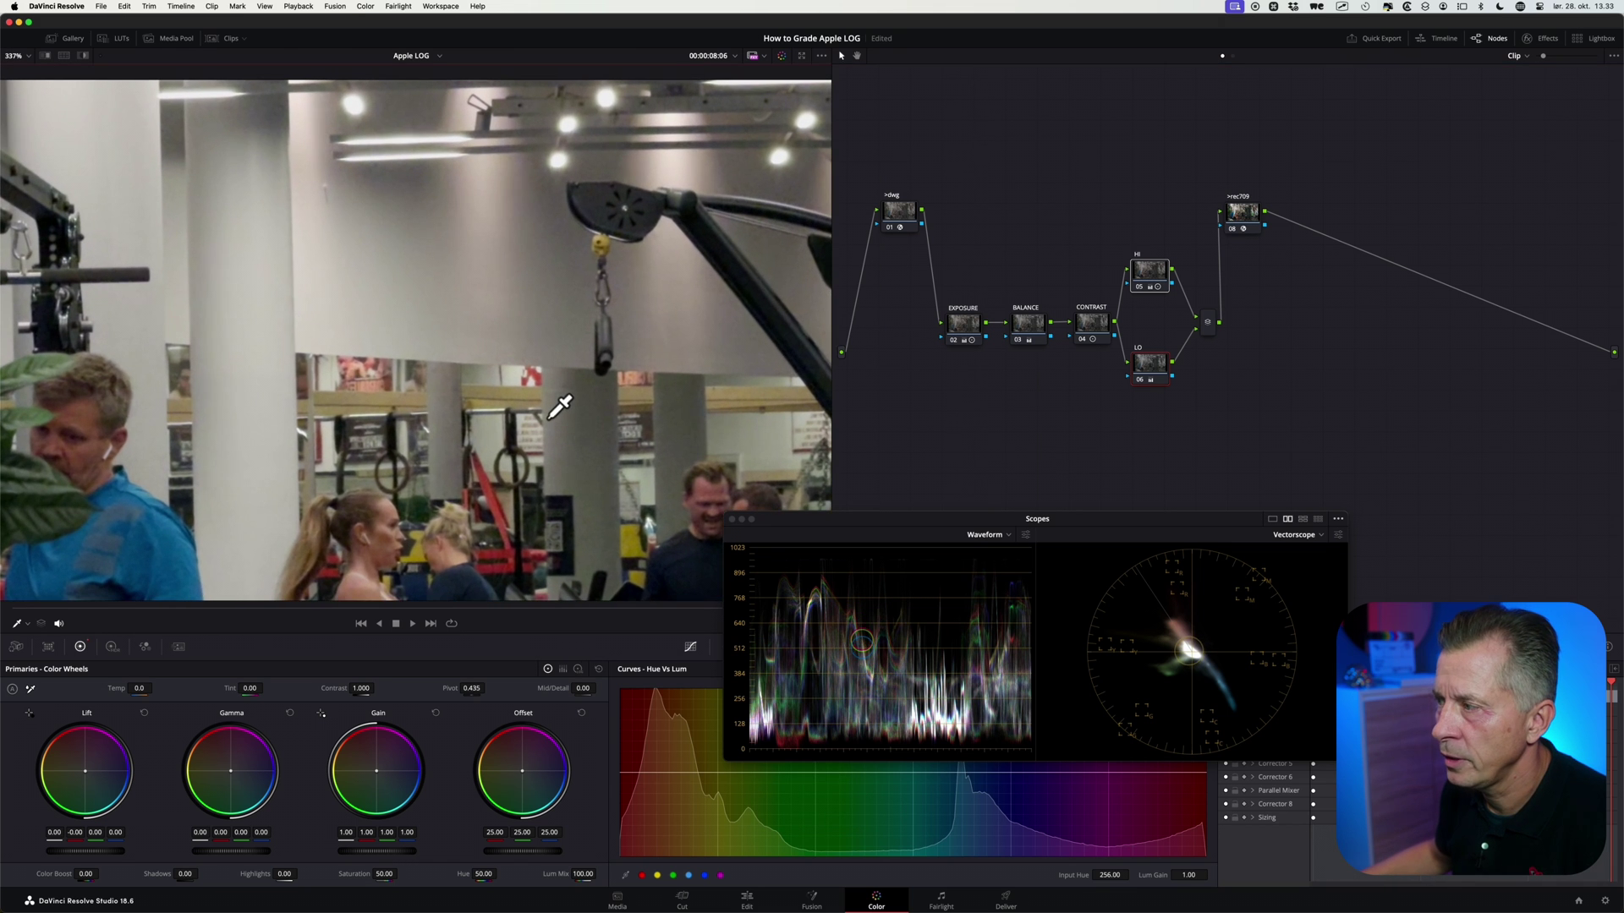
{"action": "key", "text": "super"}
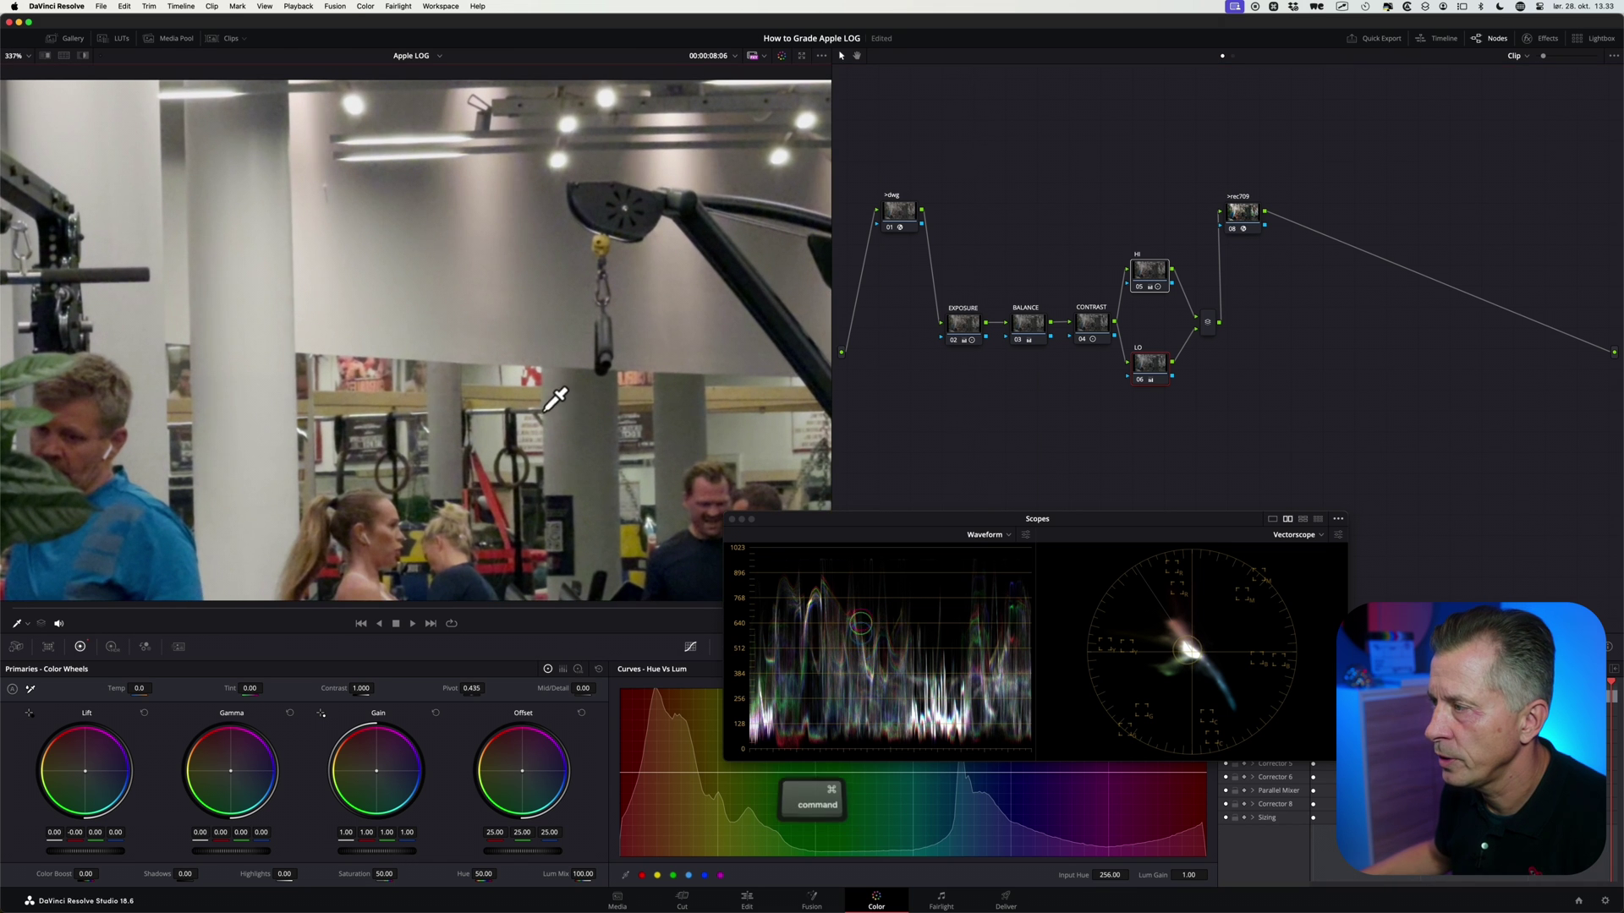
{"action": "left_click", "coordinate": [1148, 285], "text": "super"}
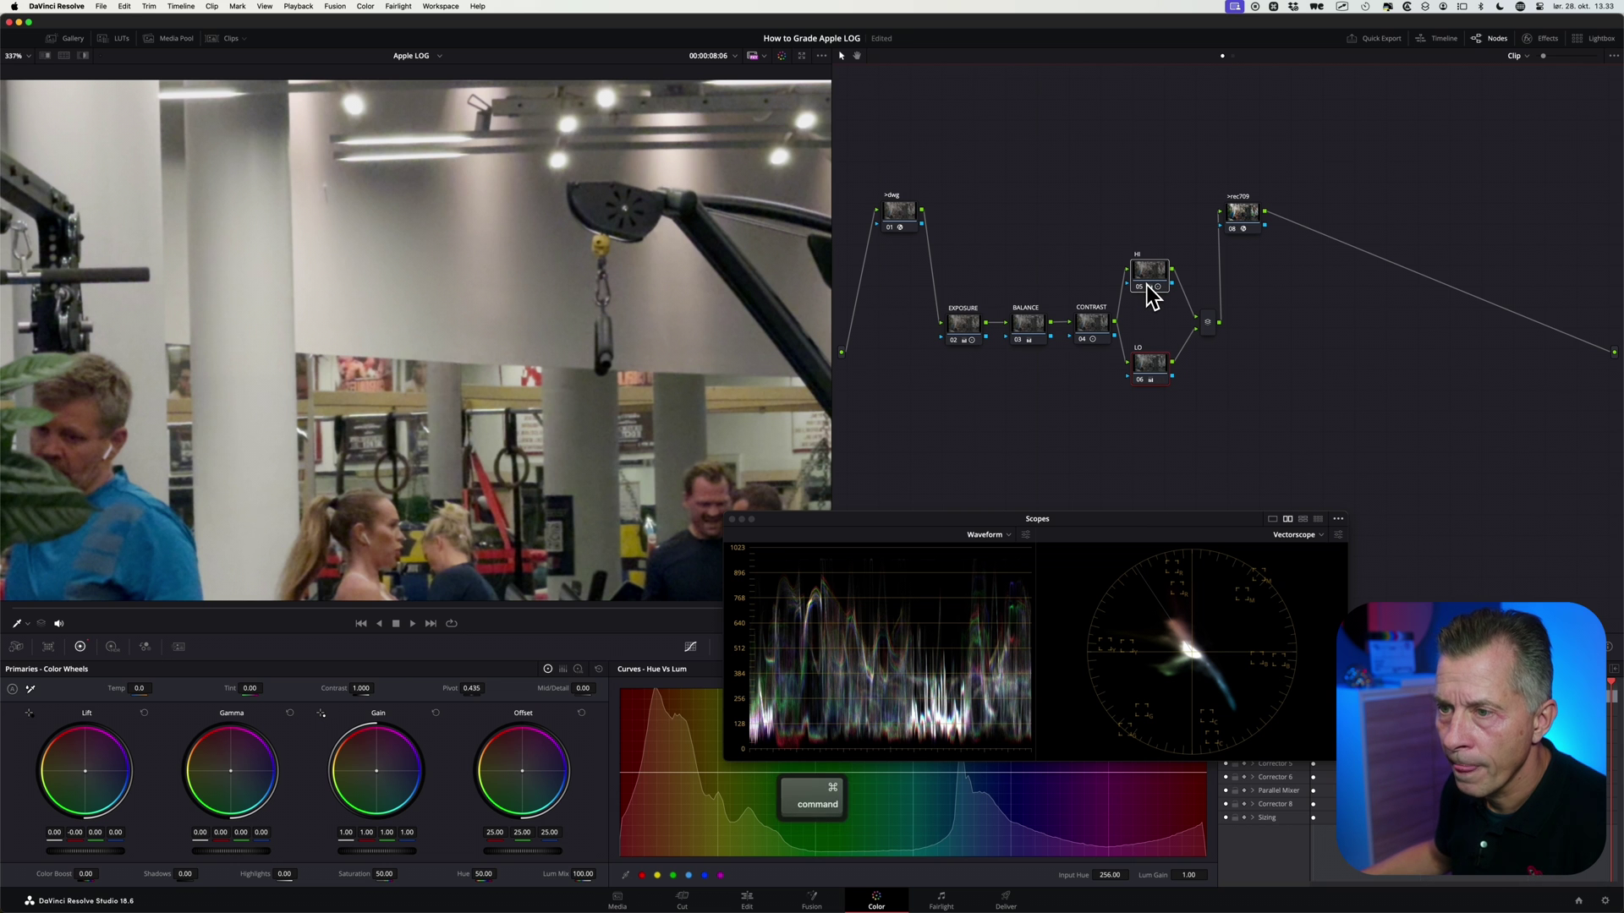
{"action": "key", "text": "super+d"}
{"action": "key", "text": "super+d"}
{"action": "key", "text": "super+d"}
{"action": "key", "text": "super+d"}
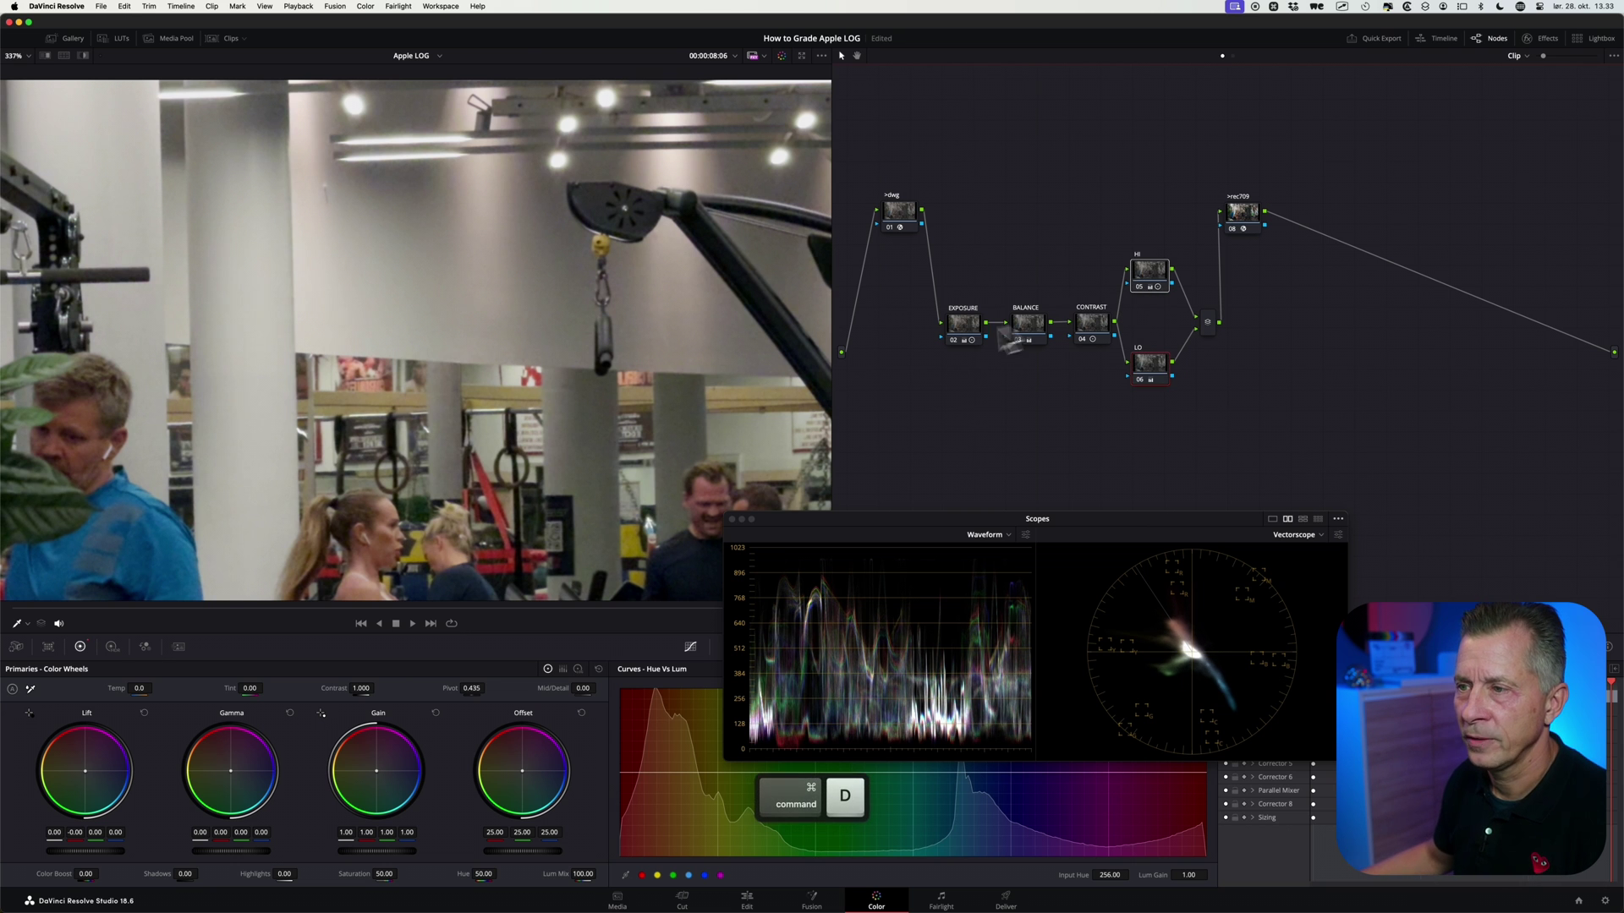
Zoom the viewer so the gym footage fills it at 160%.
{"action": "scroll", "coordinate": [558, 351], "scroll_direction": "down", "scroll_amount": 5}
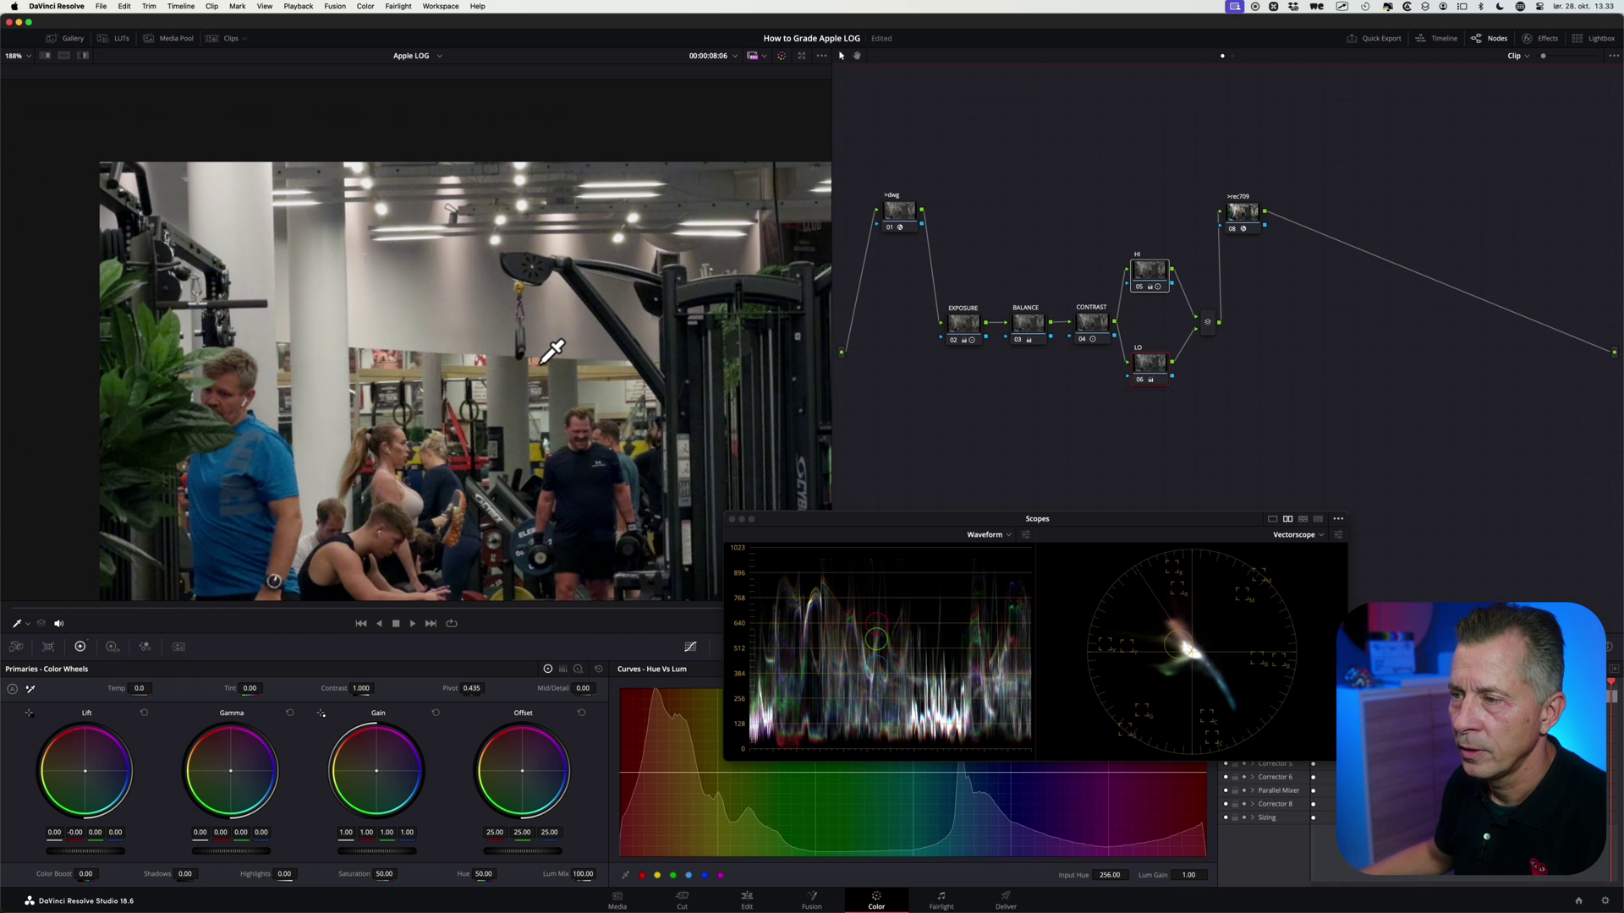
{"action": "scroll", "coordinate": [551, 350], "scroll_direction": "down", "scroll_amount": 4}
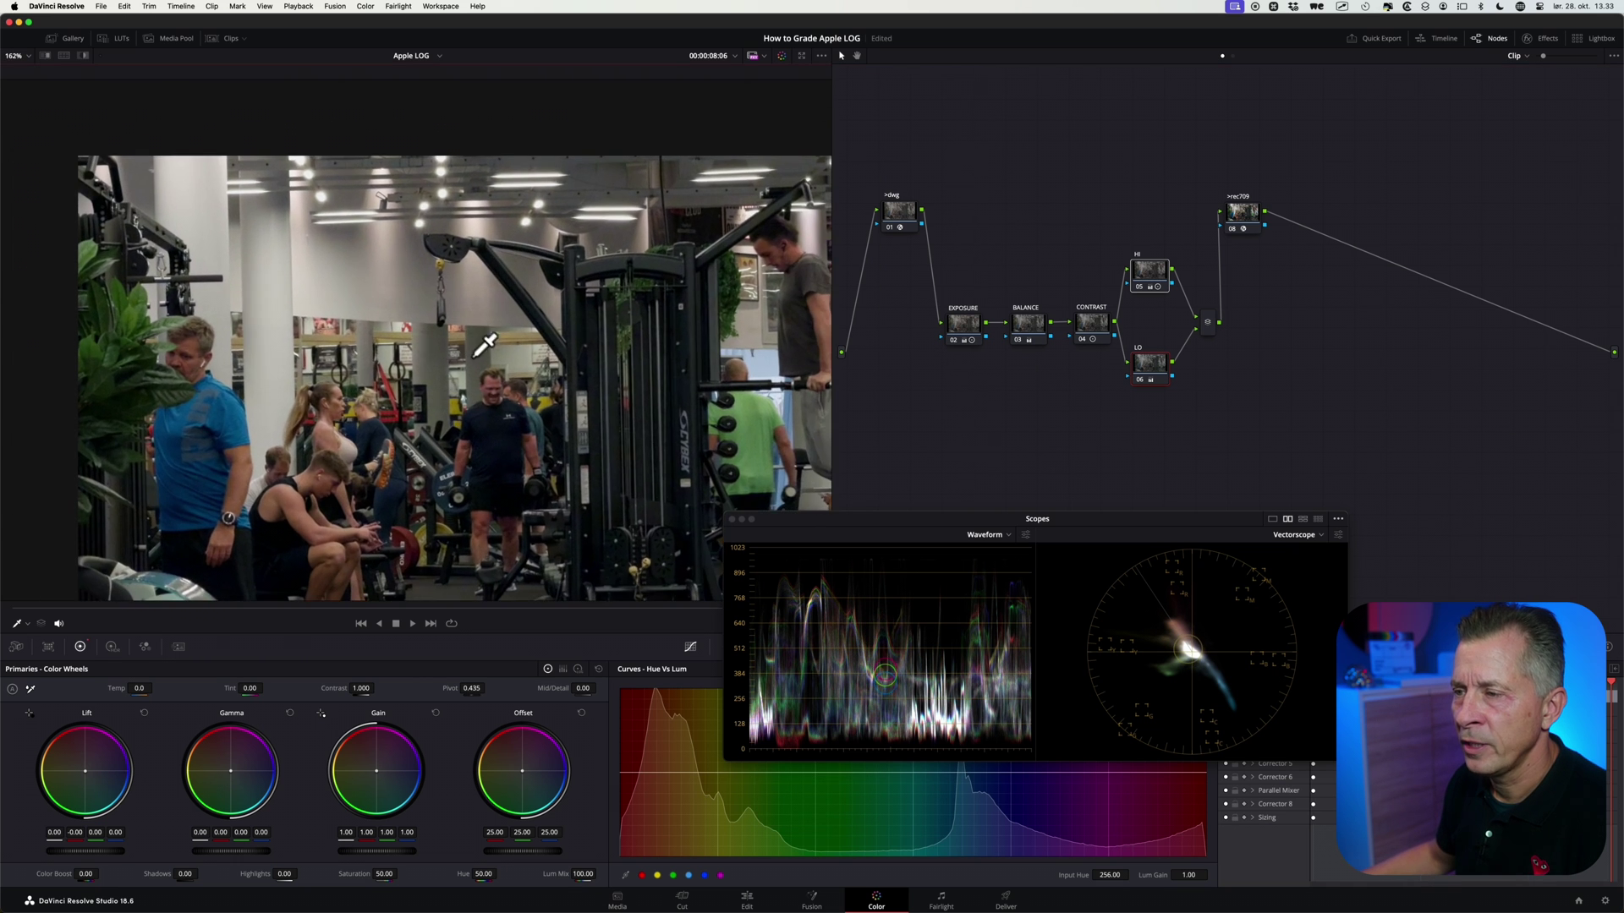
{"action": "scroll", "coordinate": [488, 347], "scroll_direction": "down", "scroll_amount": 6}
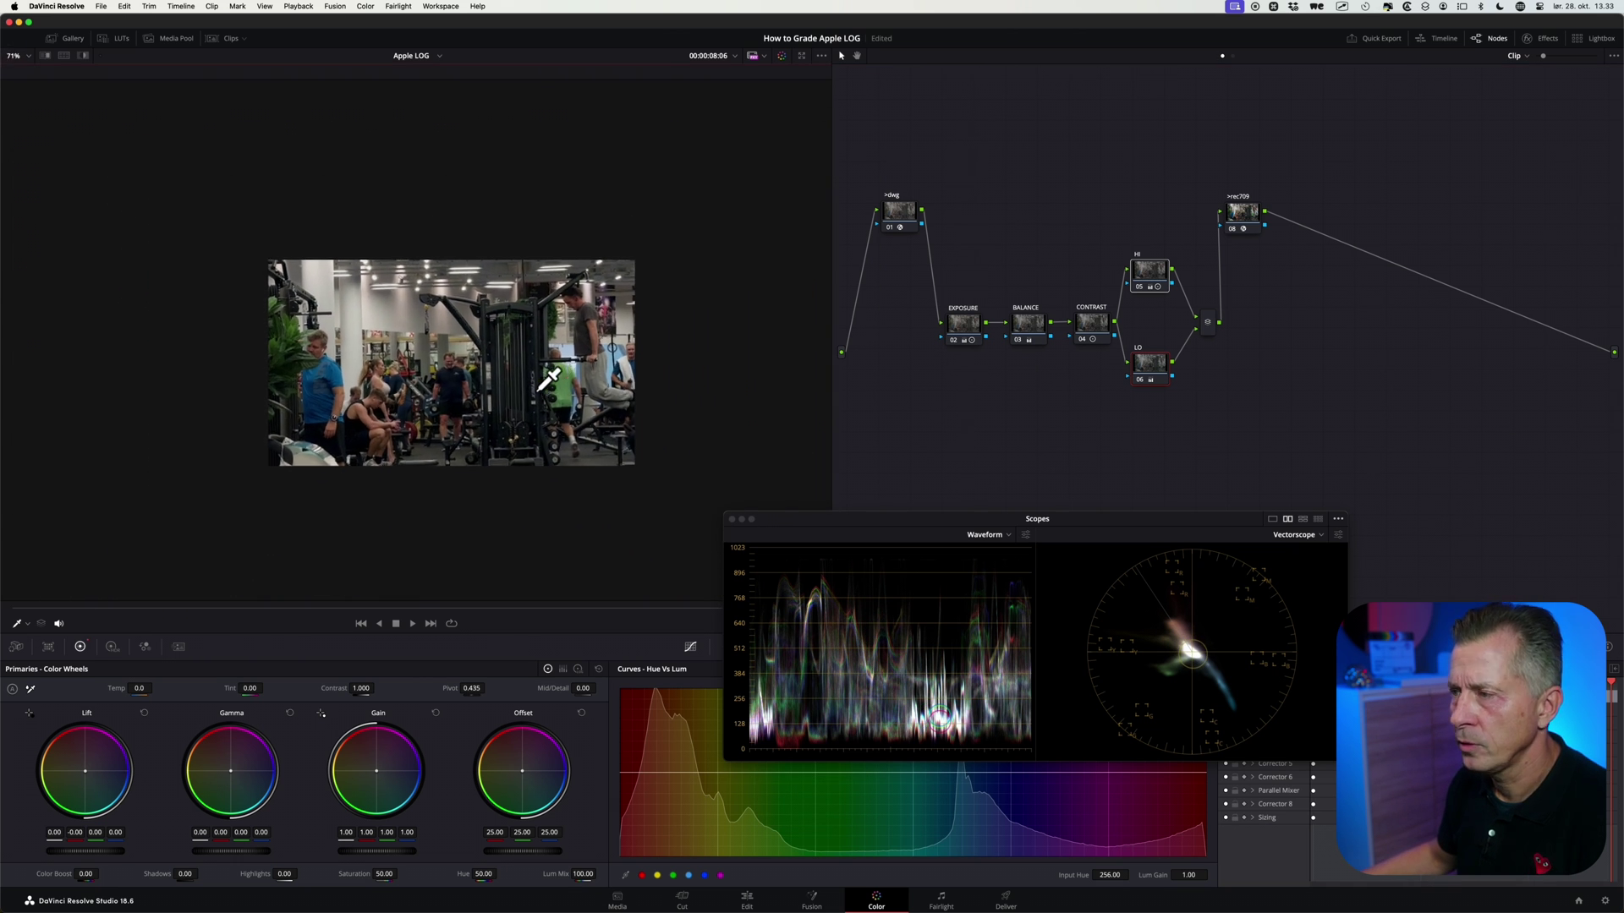
{"action": "scroll", "coordinate": [549, 380], "scroll_direction": "up", "scroll_amount": 1}
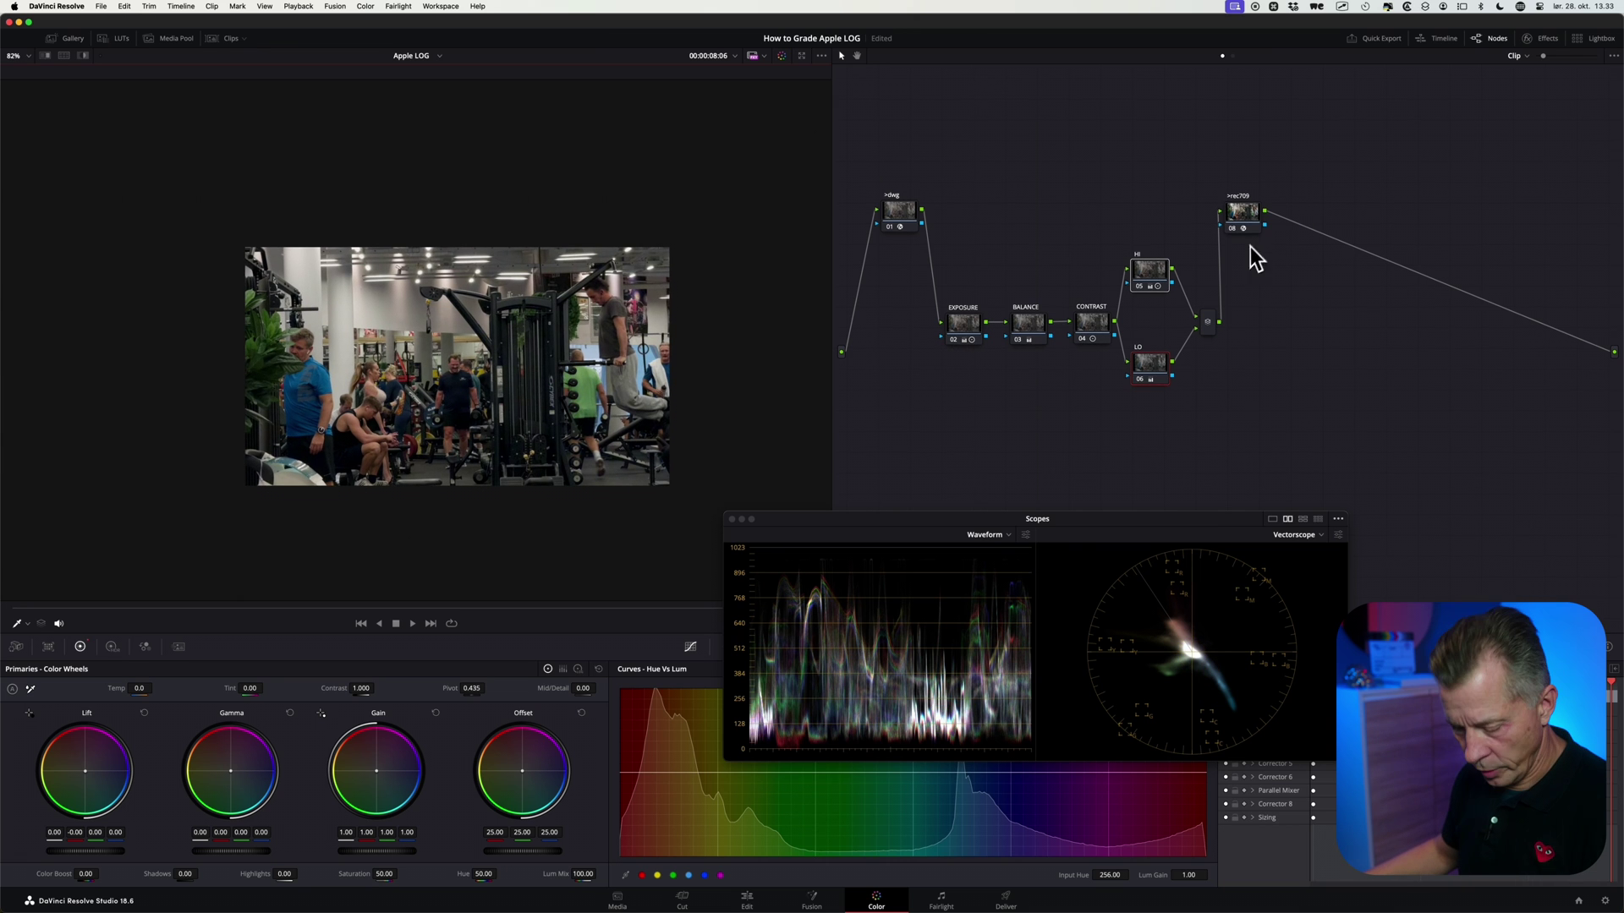
{"action": "key", "text": "ctrl+super+z"}
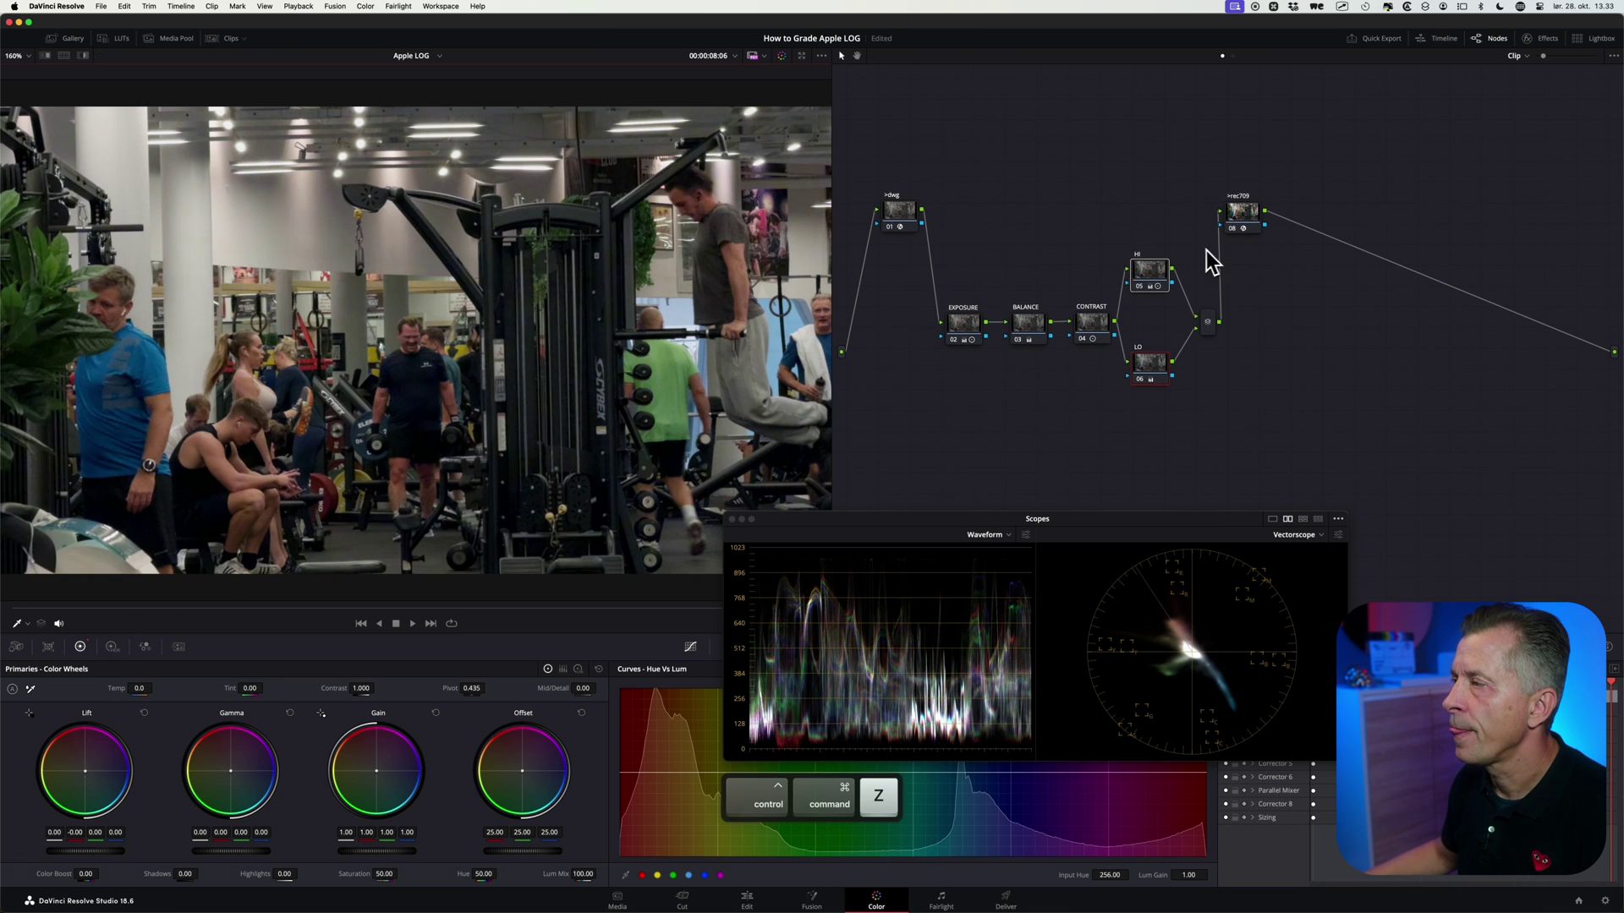
Open the LUTs library and add serial node 09 after >rec709, placed further right.
{"action": "left_click_drag", "start_coordinate": [1243, 218], "coordinate": [1246, 229]}
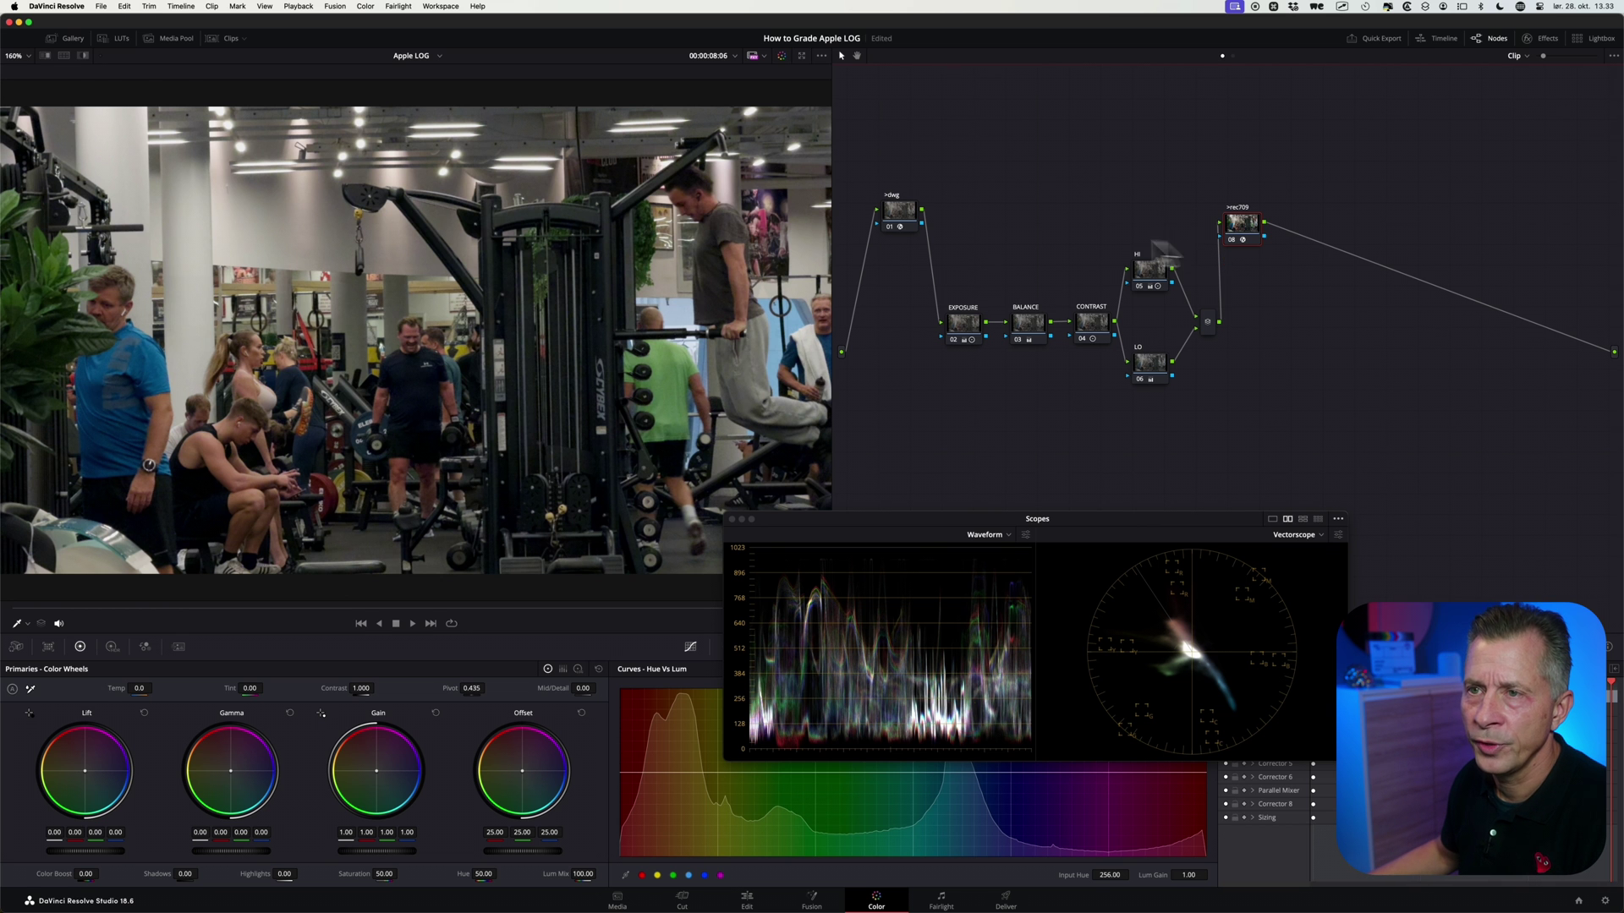
{"action": "left_click", "coordinate": [124, 38]}
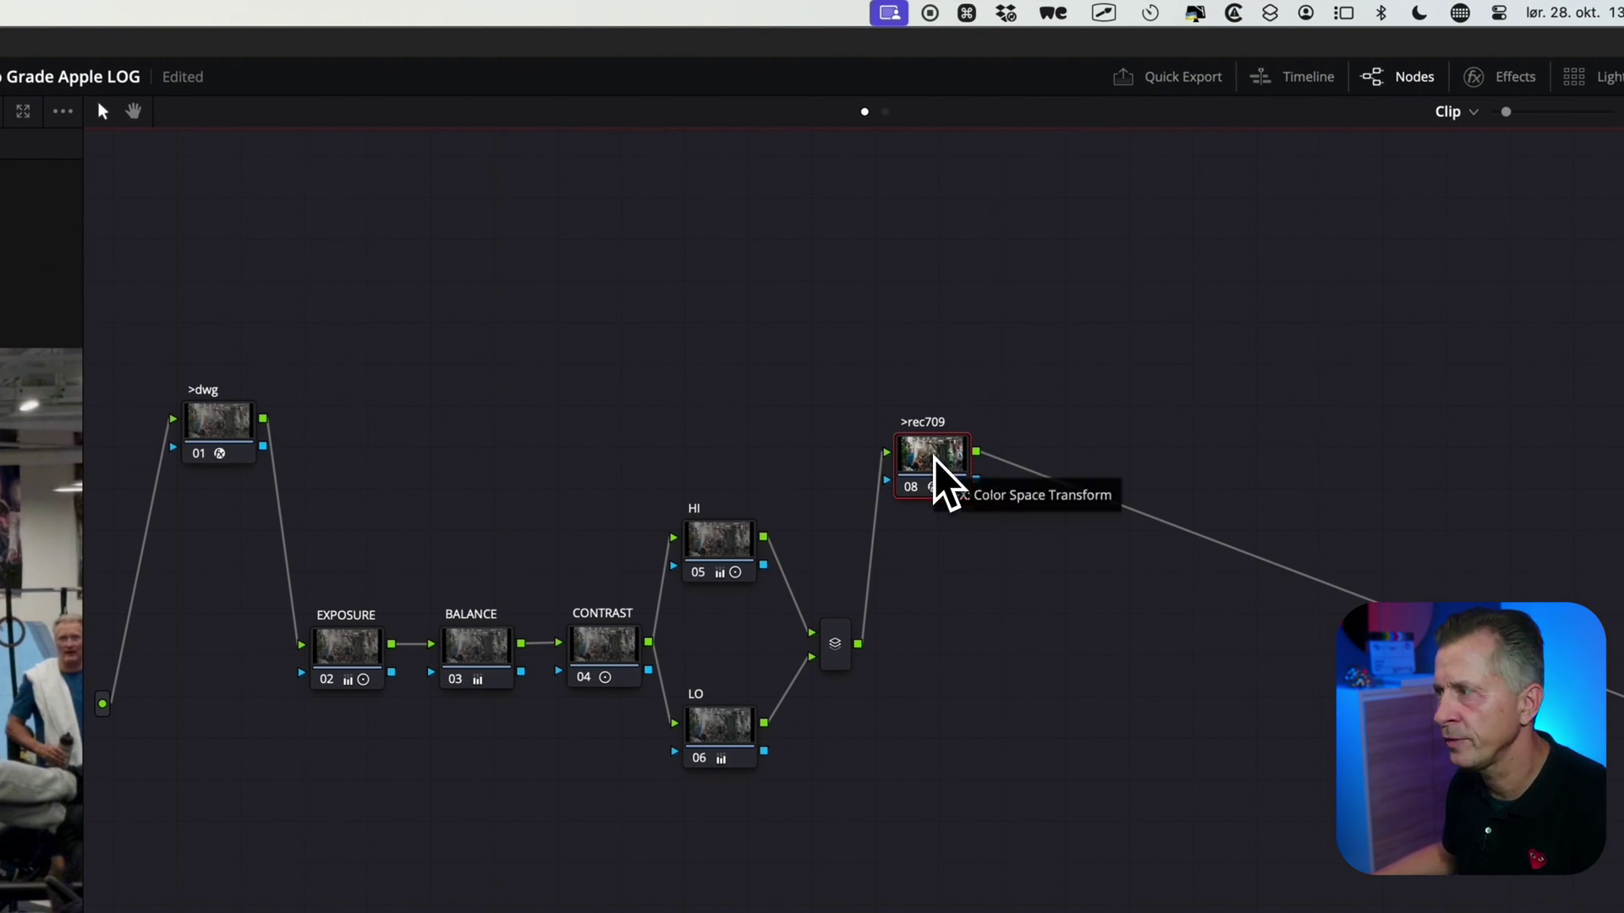
{"action": "key", "text": "alt+s"}
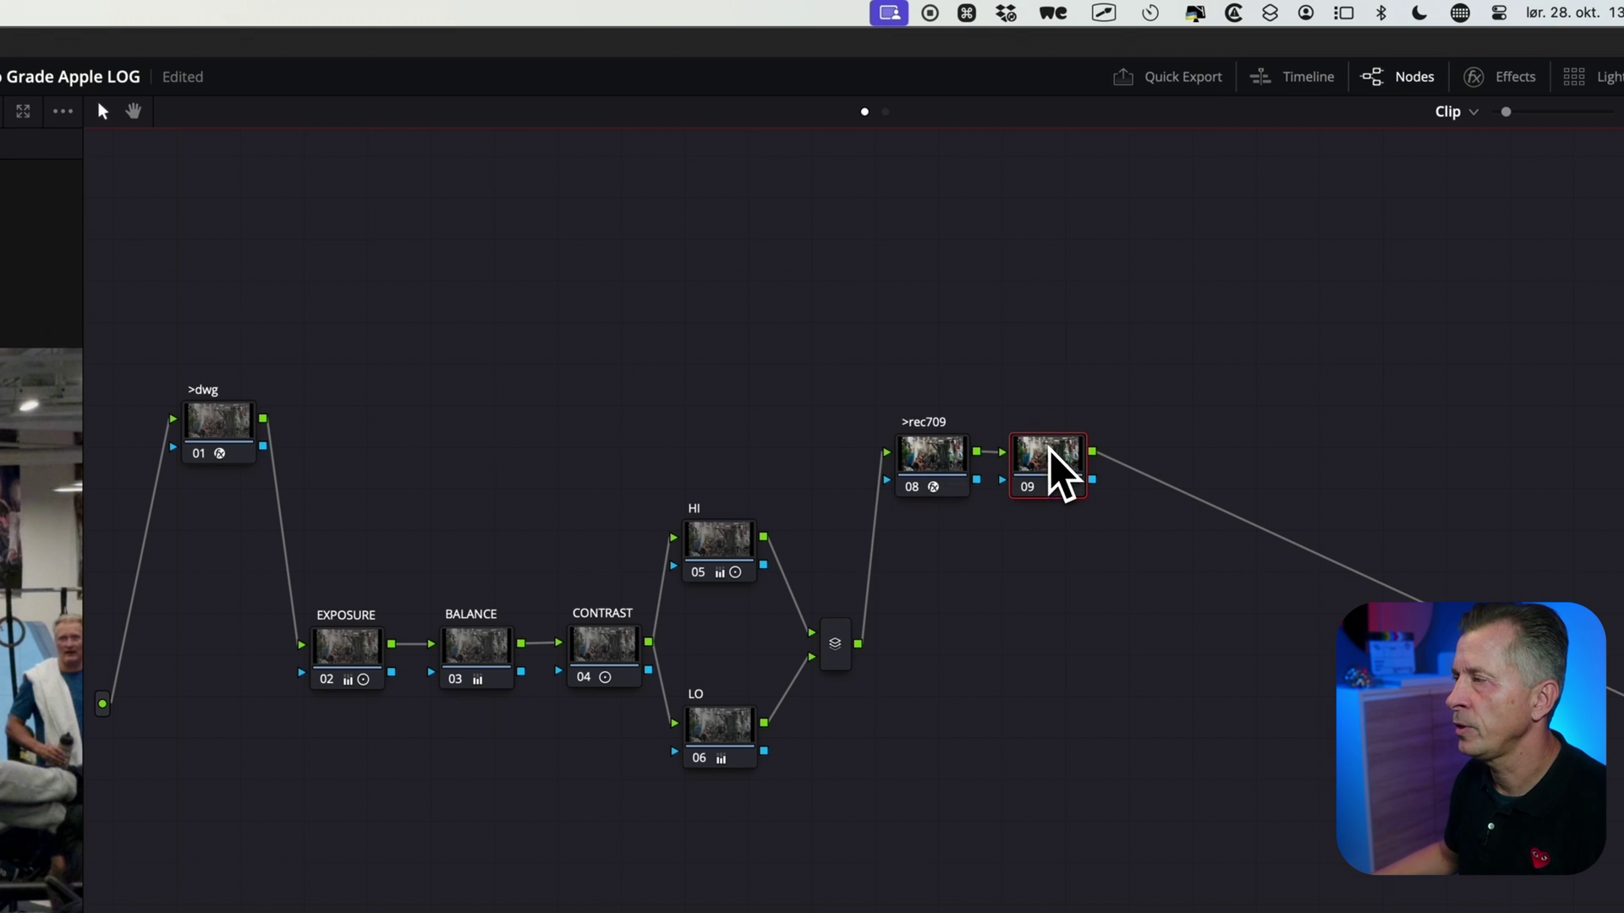
{"action": "left_click_drag", "start_coordinate": [1047, 458], "coordinate": [1078, 458]}
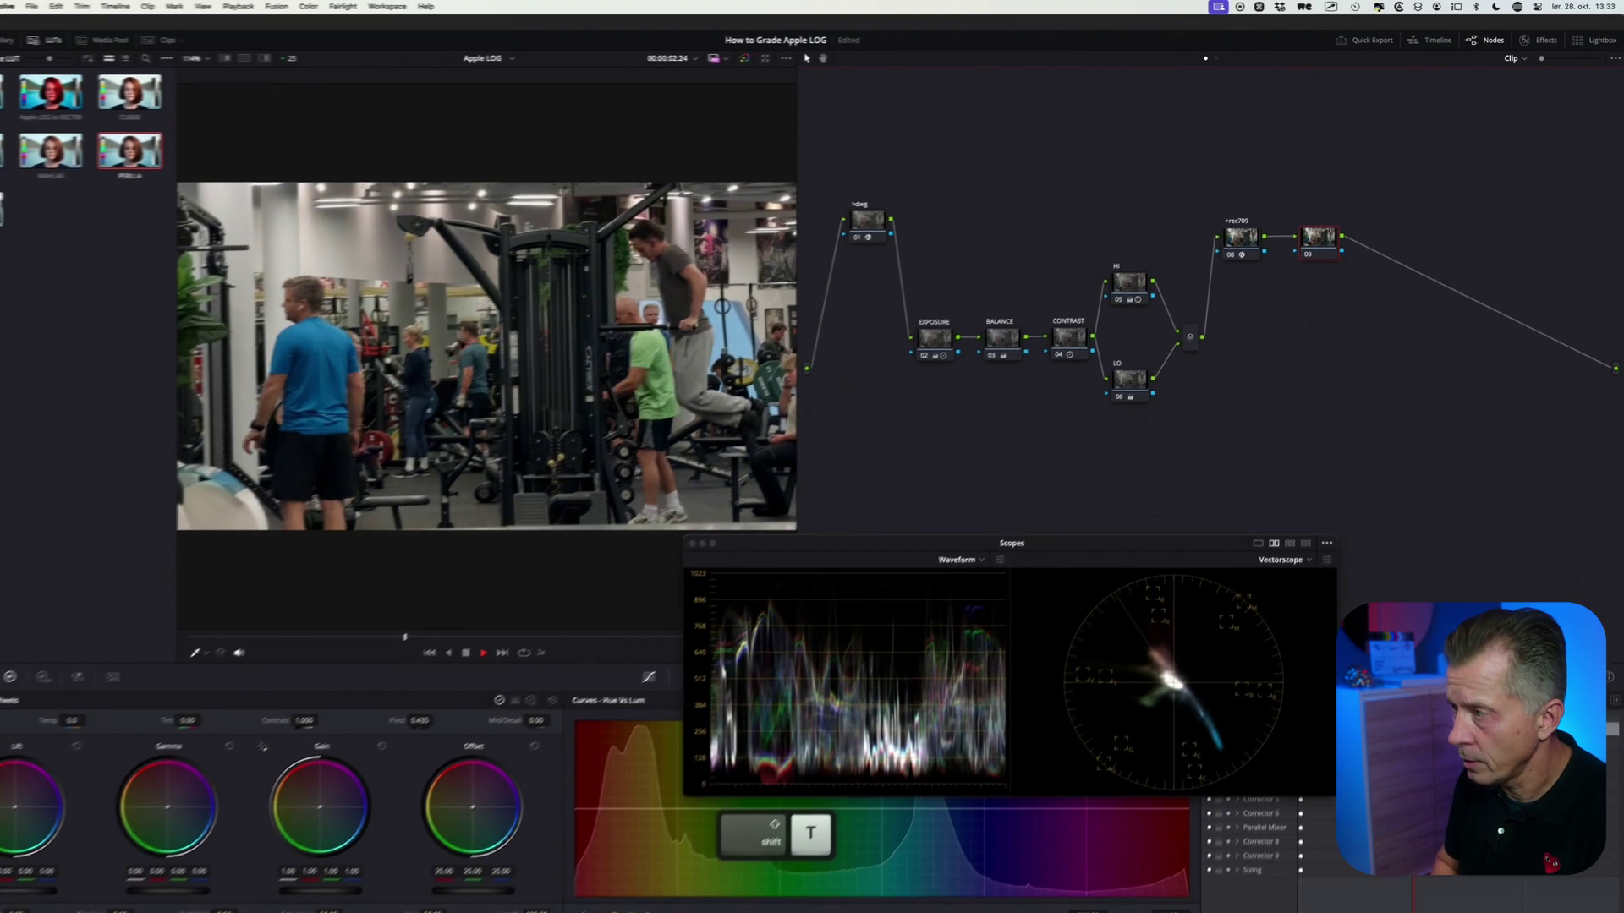
Label node 09 'LUT' and apply the CUBEB creative LUT to it.
{"action": "key", "text": "shift+t"}
{"action": "key", "text": "Return"}
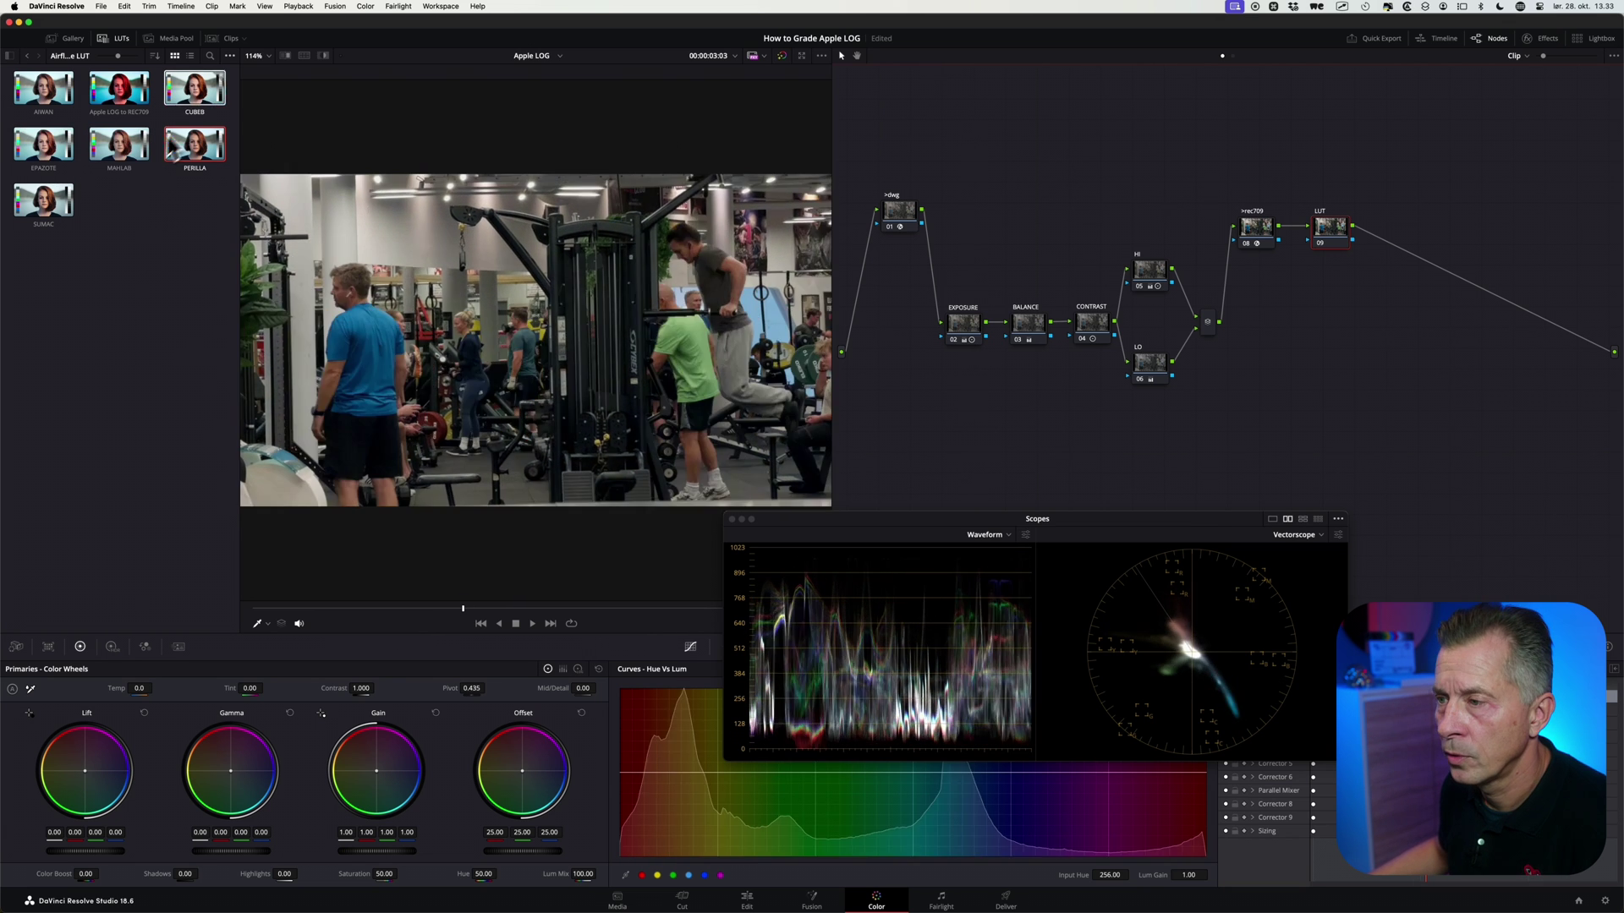
{"action": "double_click", "coordinate": [199, 102]}
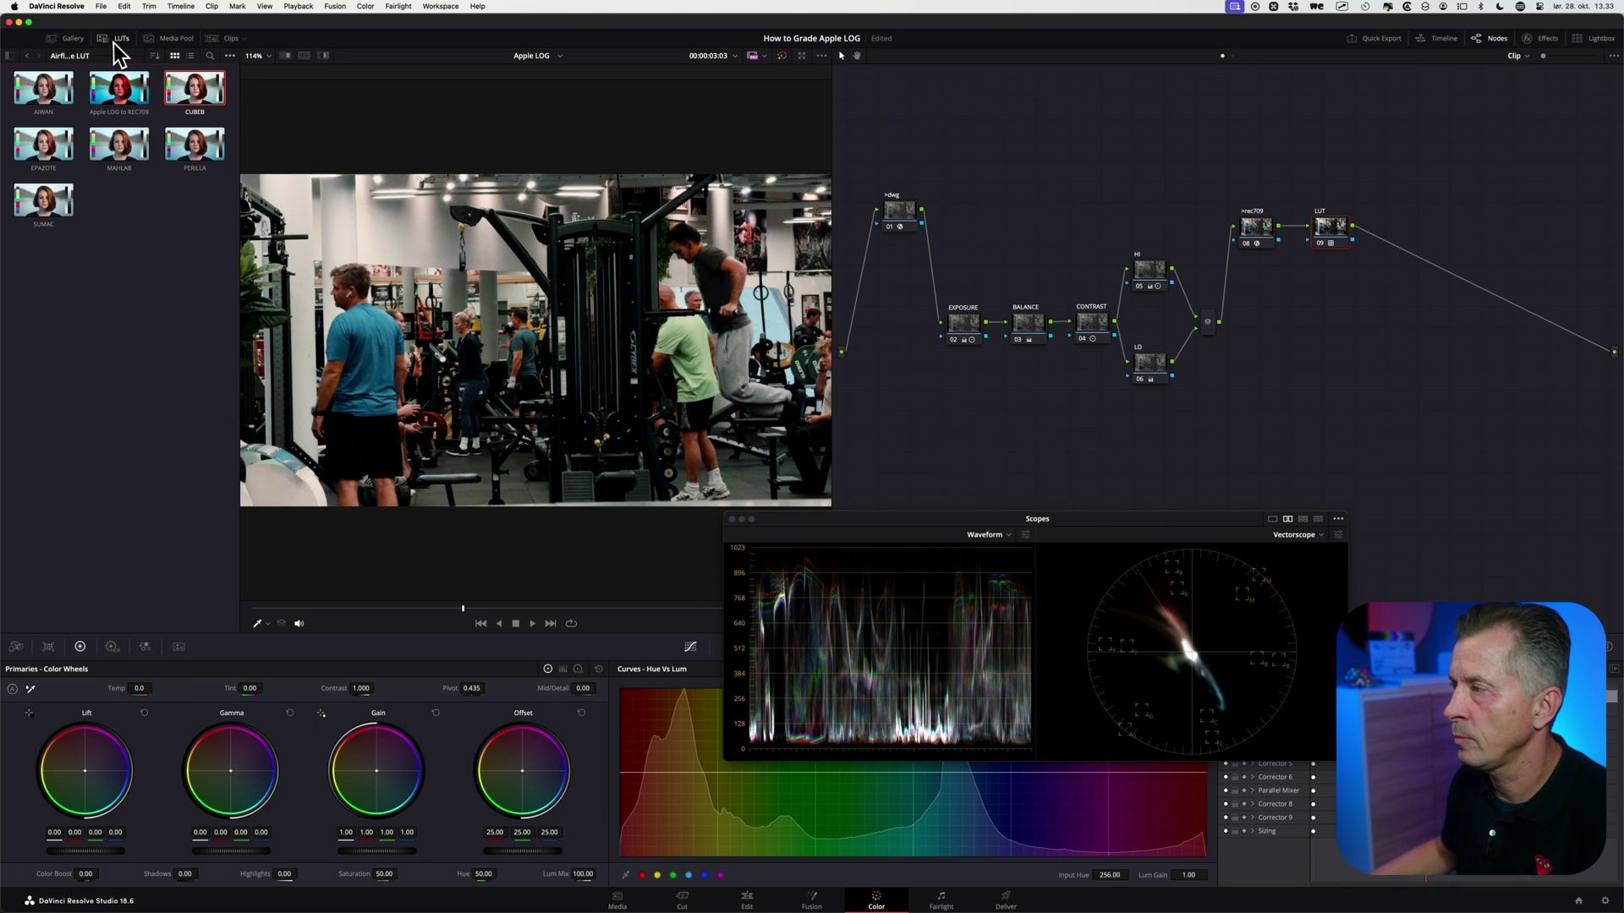
Close the LUT library and reposition the LUT node and the scopes window.
{"action": "left_click", "coordinate": [120, 39]}
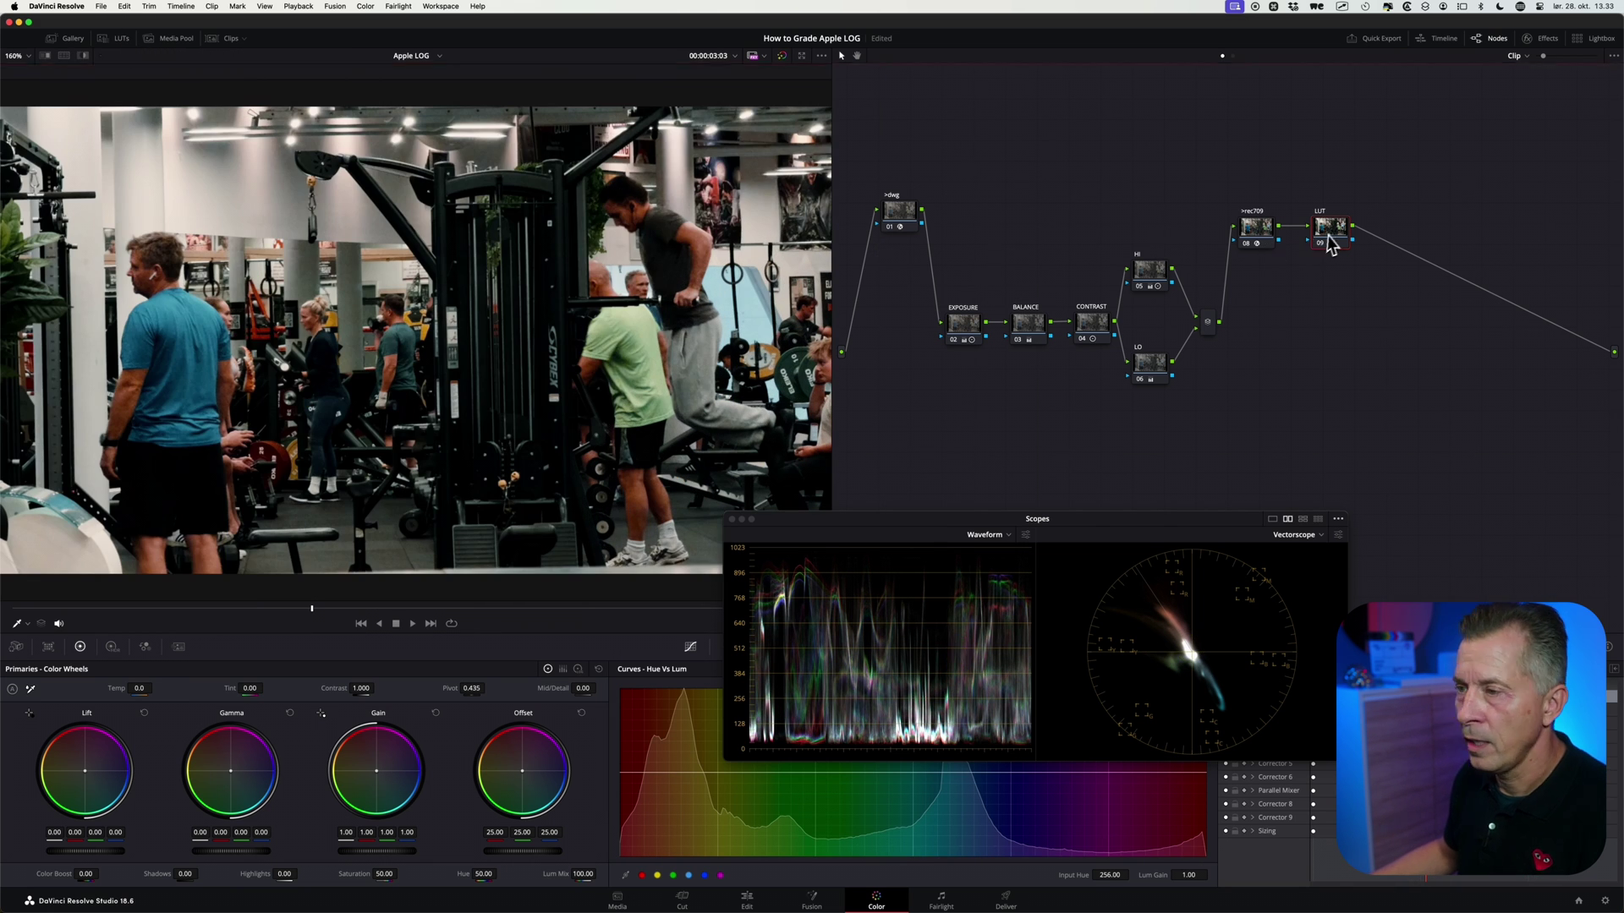
{"action": "left_click_drag", "start_coordinate": [1337, 240], "coordinate": [1371, 235]}
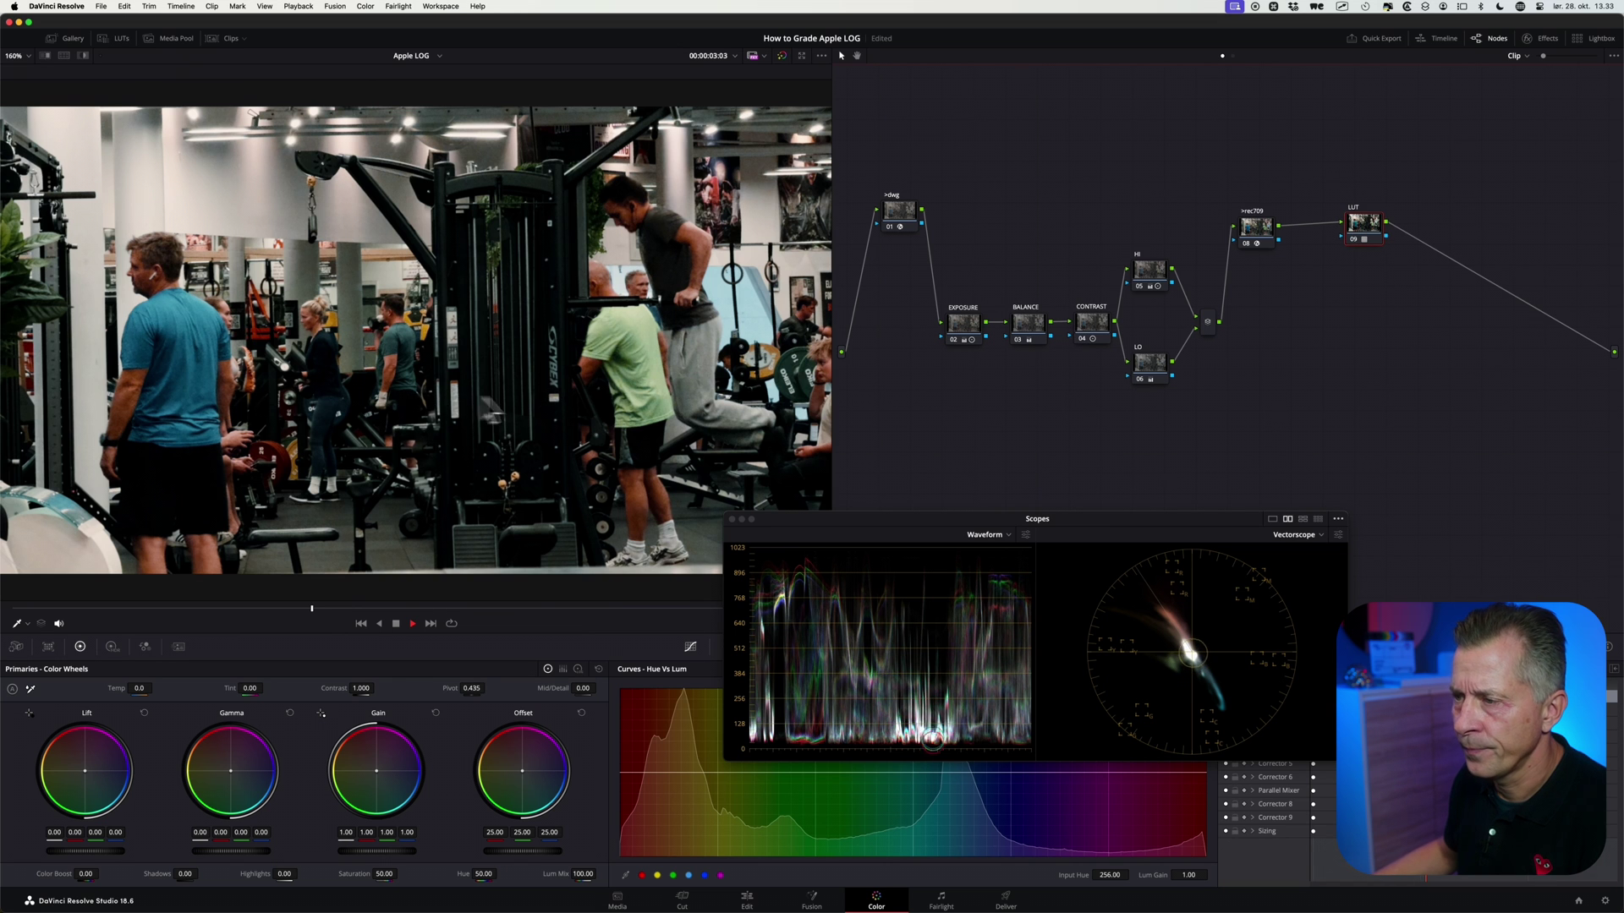
{"action": "left_click_drag", "start_coordinate": [1112, 525], "coordinate": [1024, 370]}
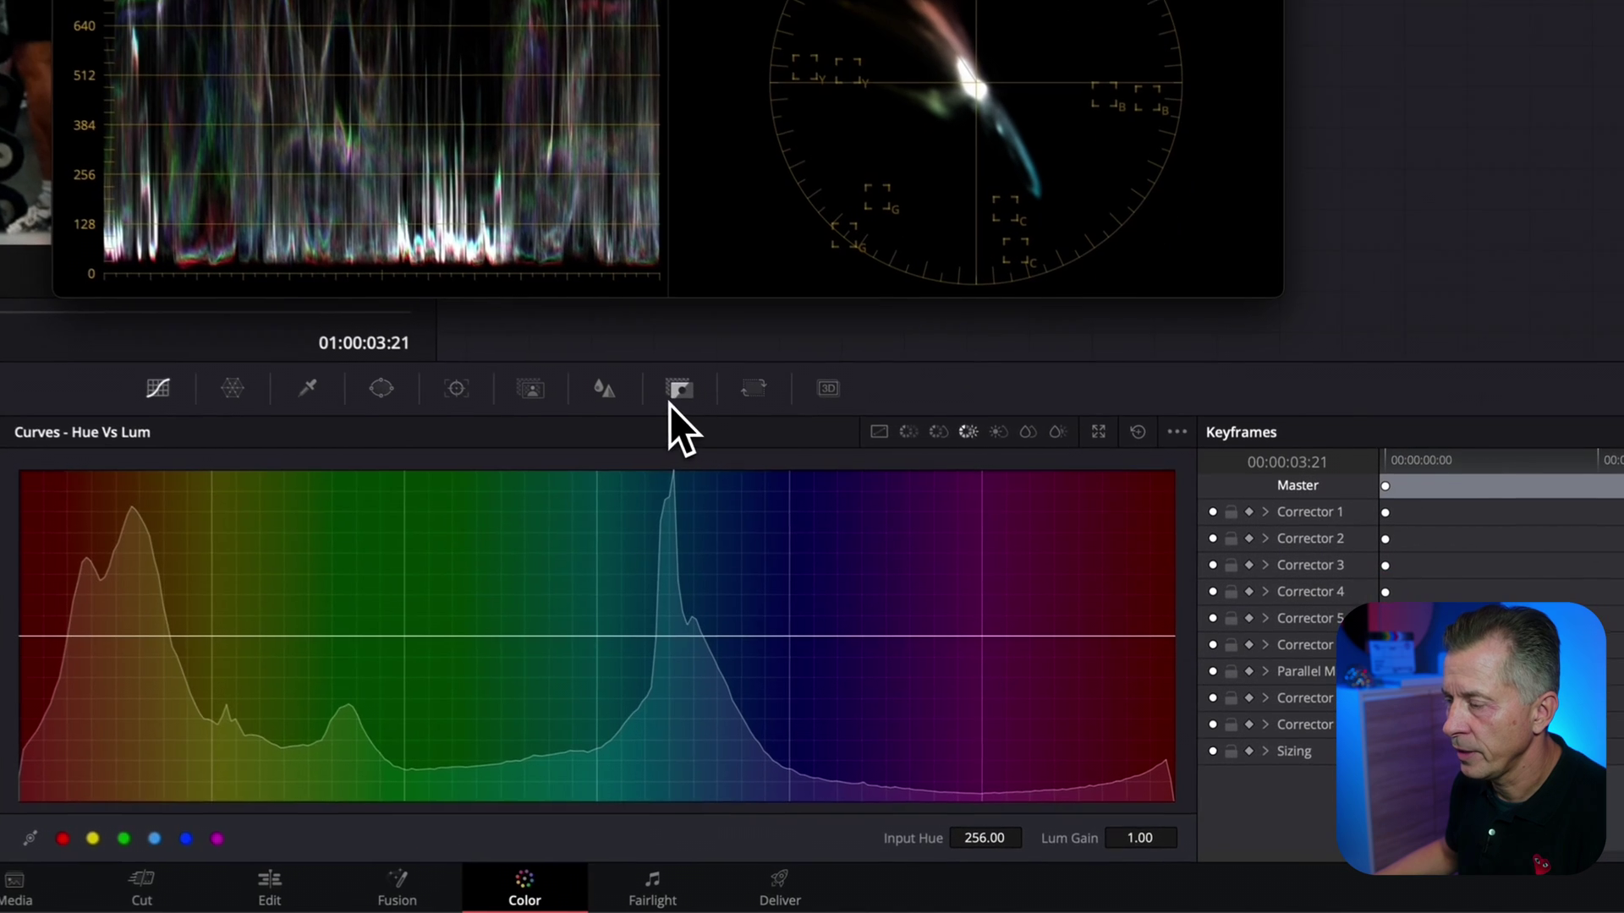
Lower the LUT node's Key Output Gain to about 0.568 in the Key palette.
{"action": "left_click", "coordinate": [954, 646]}
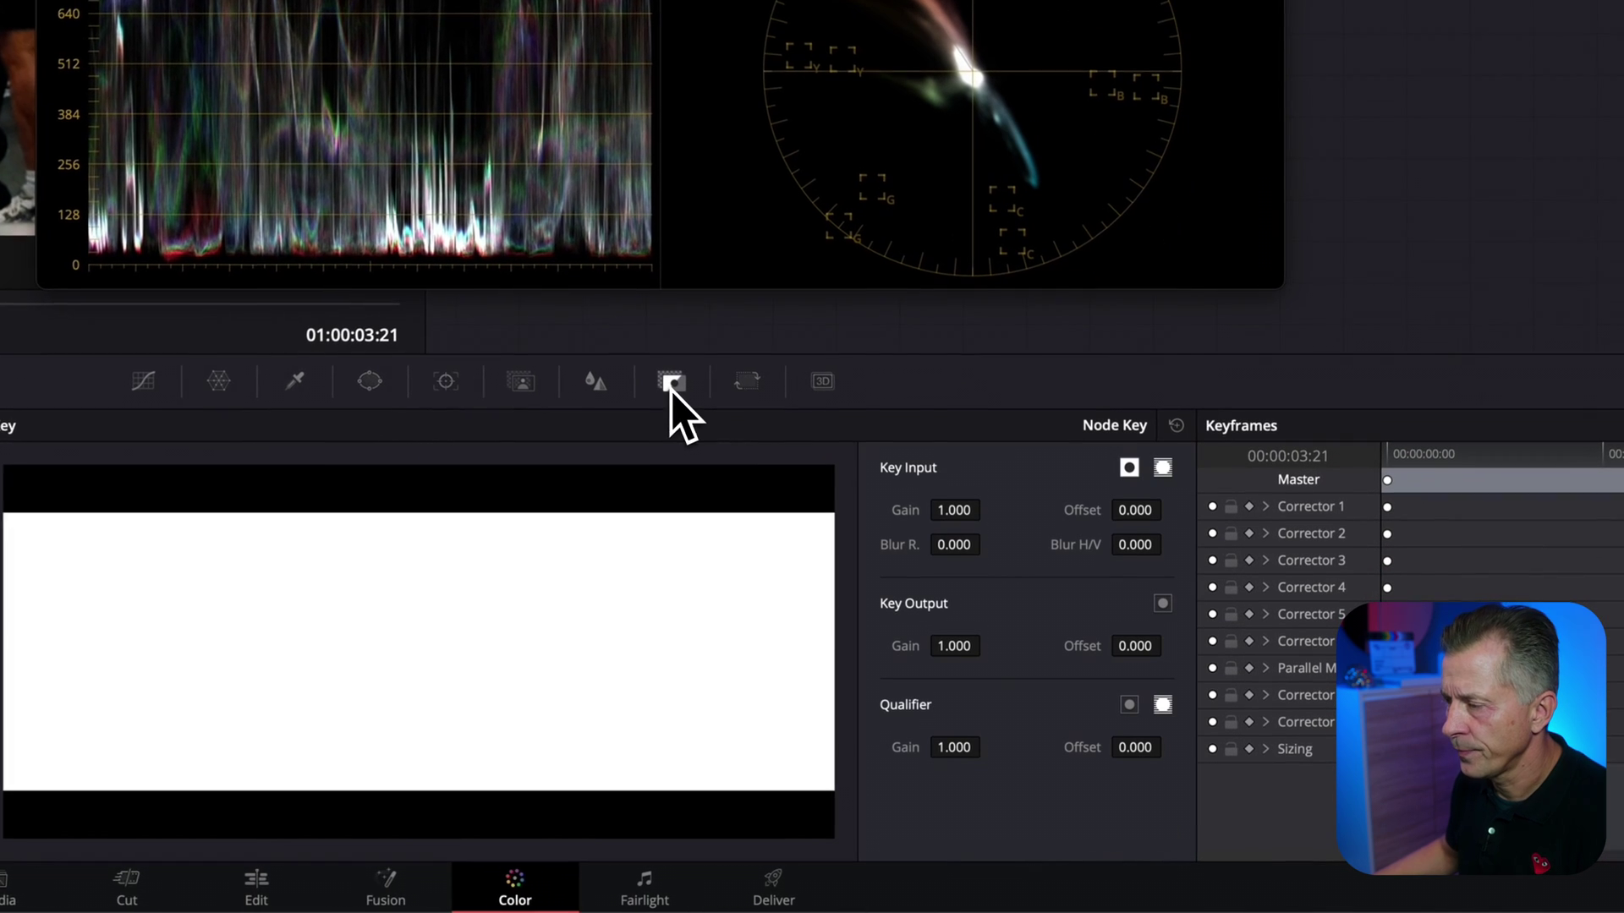
{"action": "left_click", "coordinate": [956, 652]}
{"action": "left_click_drag", "start_coordinate": [954, 645], "coordinate": [896, 645]}
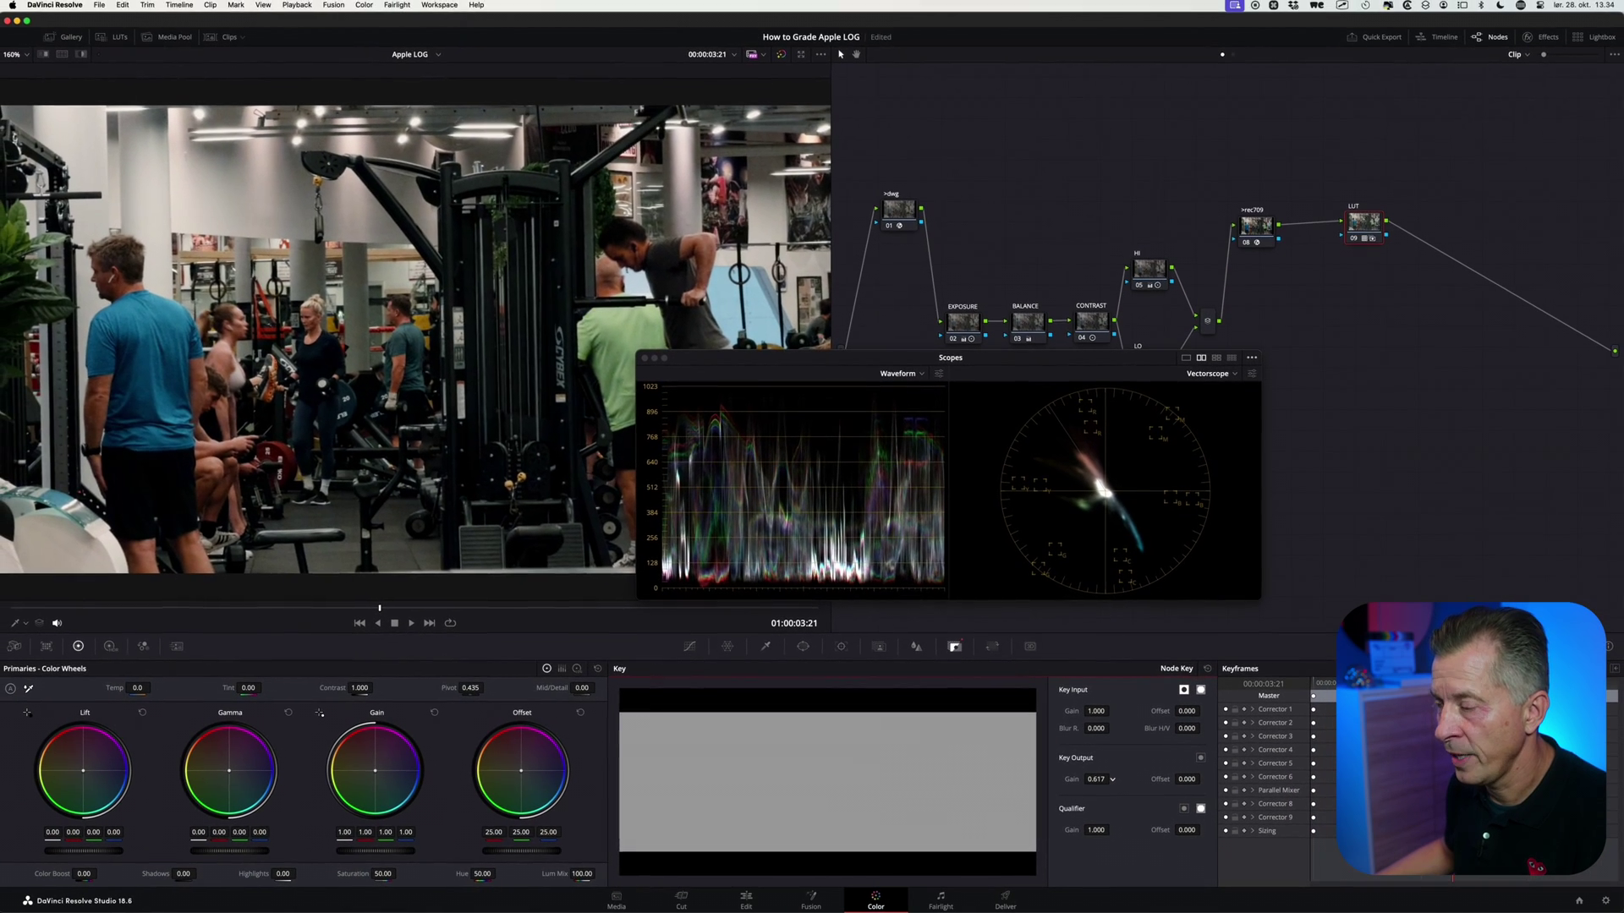
{"action": "left_click_drag", "start_coordinate": [1096, 779], "coordinate": [1092, 779]}
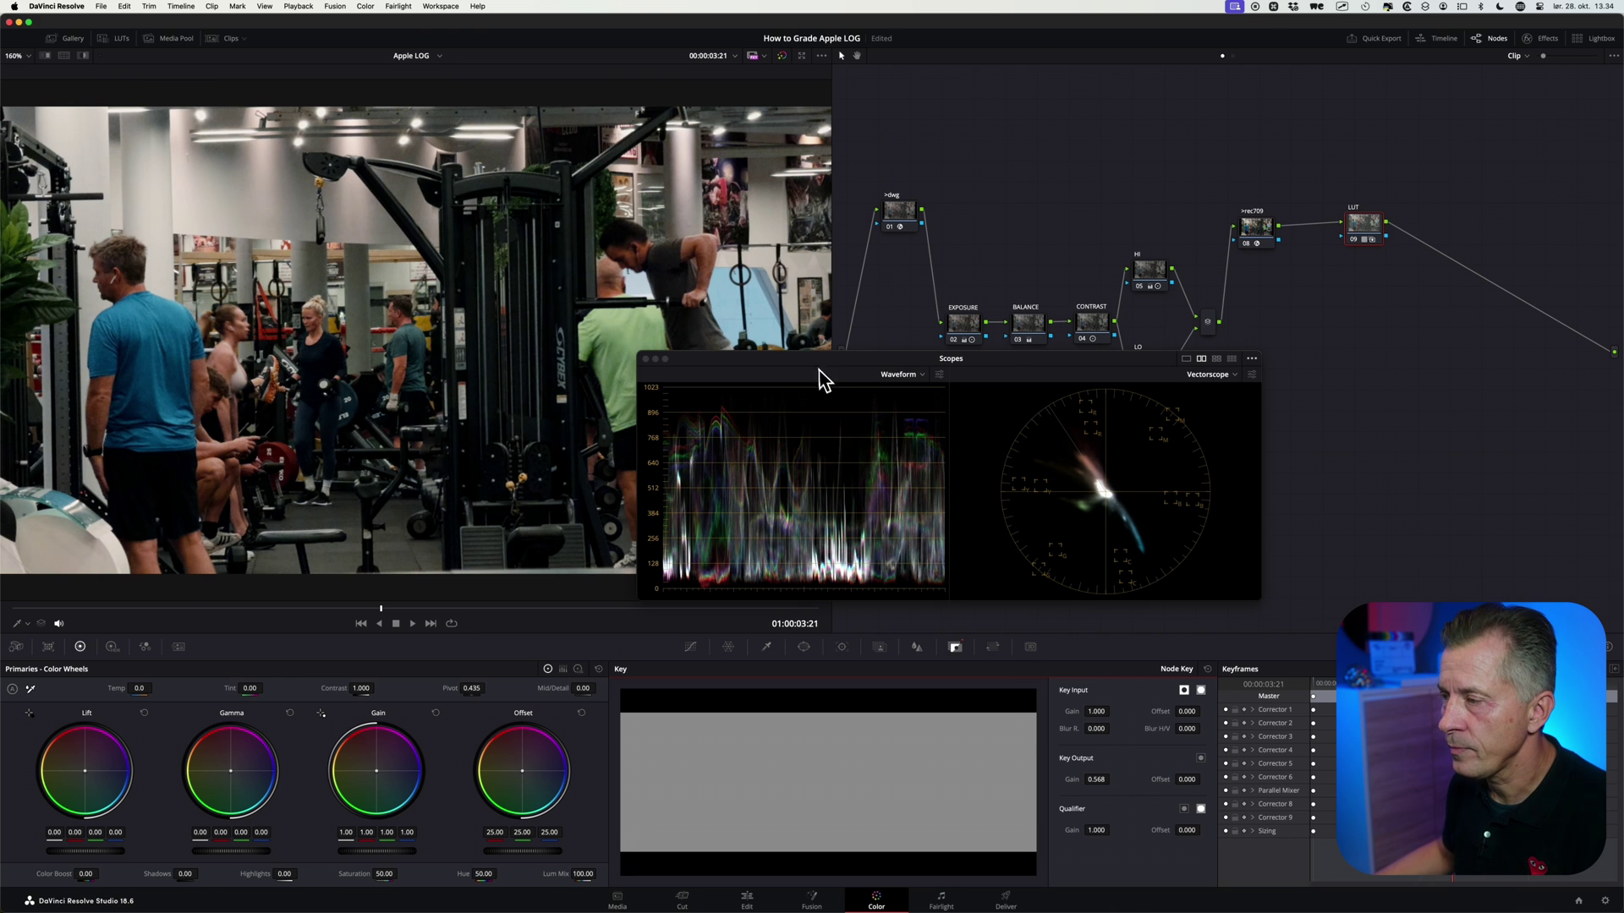
{"action": "left_click_drag", "start_coordinate": [819, 375], "coordinate": [776, 414]}
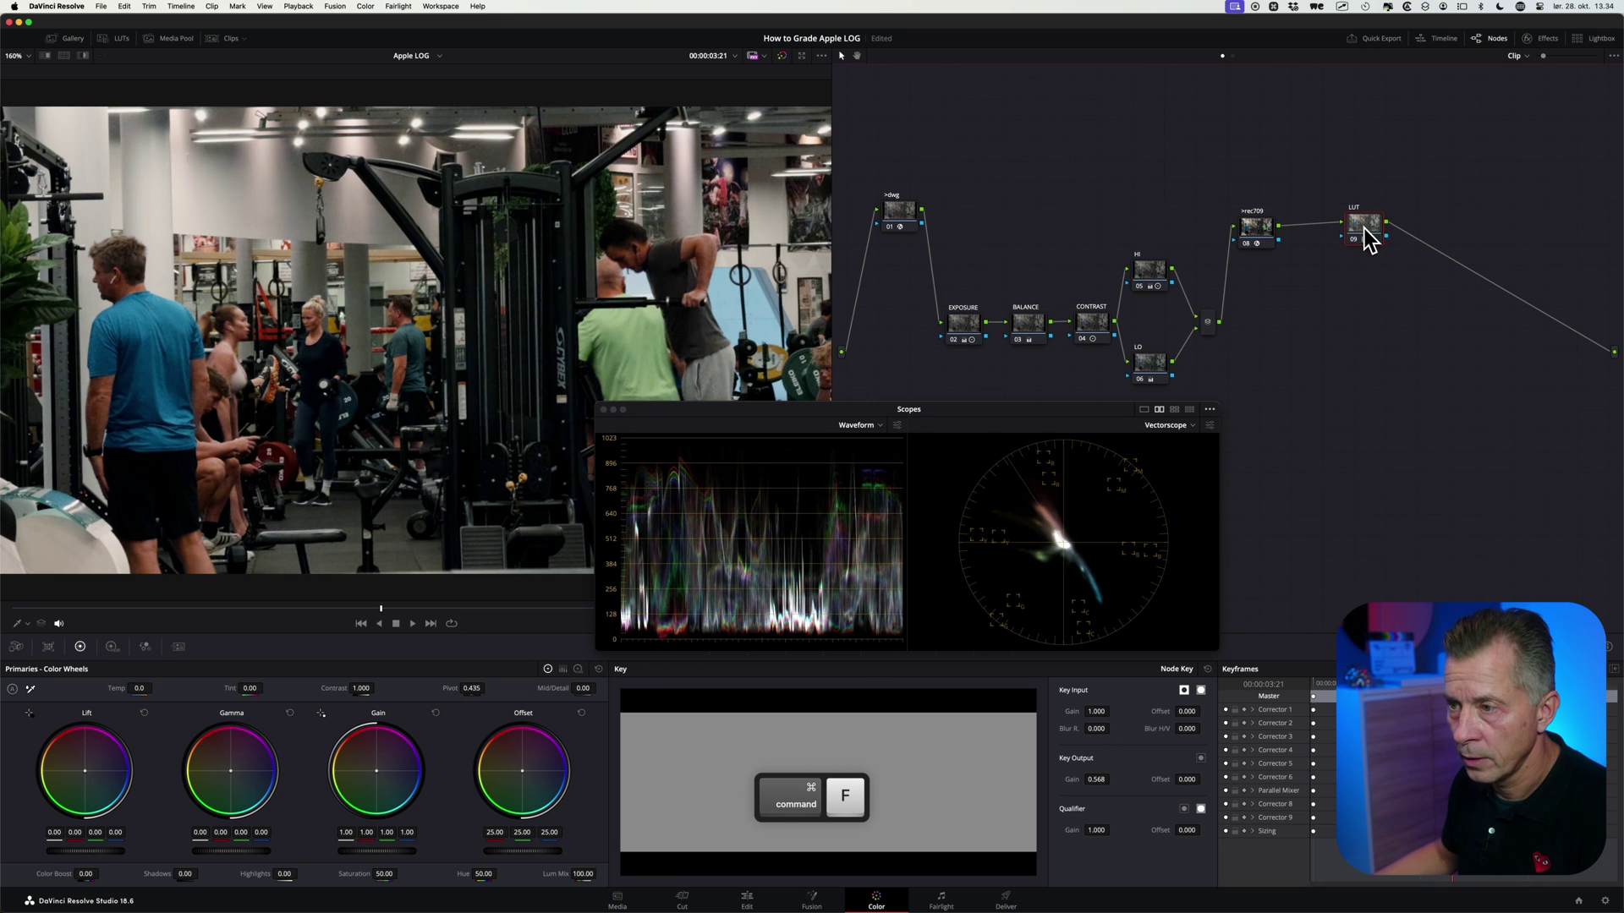
Switch to the enhanced viewer and compare the LUT node on and off.
{"action": "key", "text": "alt+d"}
{"action": "key", "text": "alt+d"}
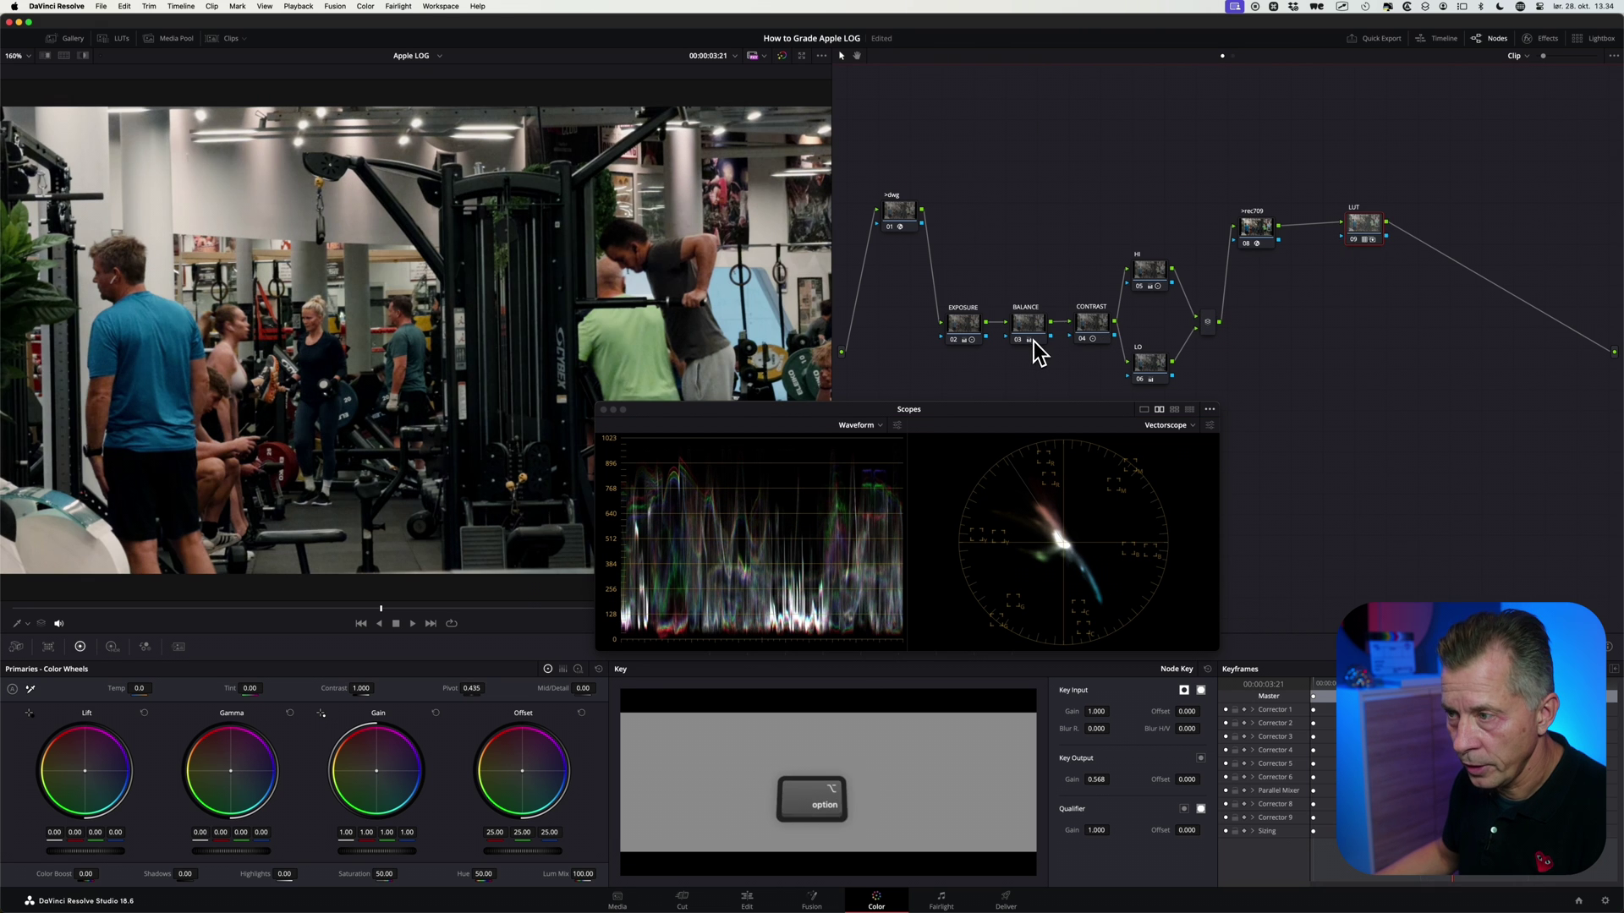
{"action": "key", "text": "alt+f"}
{"action": "left_click_drag", "start_coordinate": [899, 410], "coordinate": [681, 603]}
{"action": "key", "text": "super+d"}
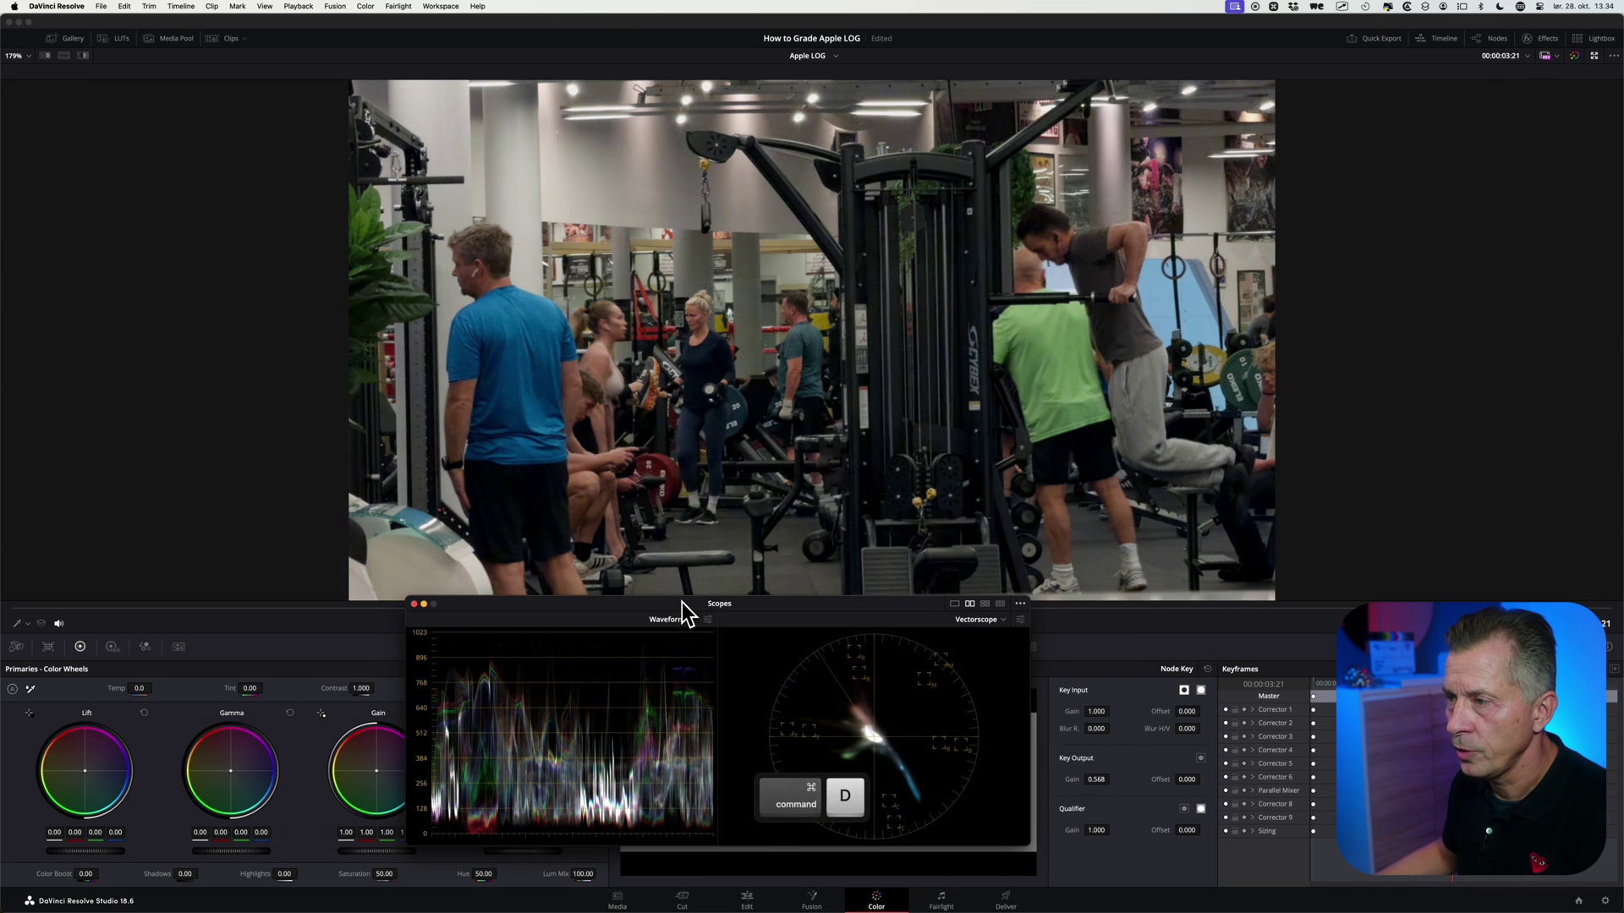
{"action": "key", "text": "super+d"}
{"action": "key", "text": "super+d"}
{"action": "key", "text": "super+d"}
{"action": "key", "text": "super+d"}
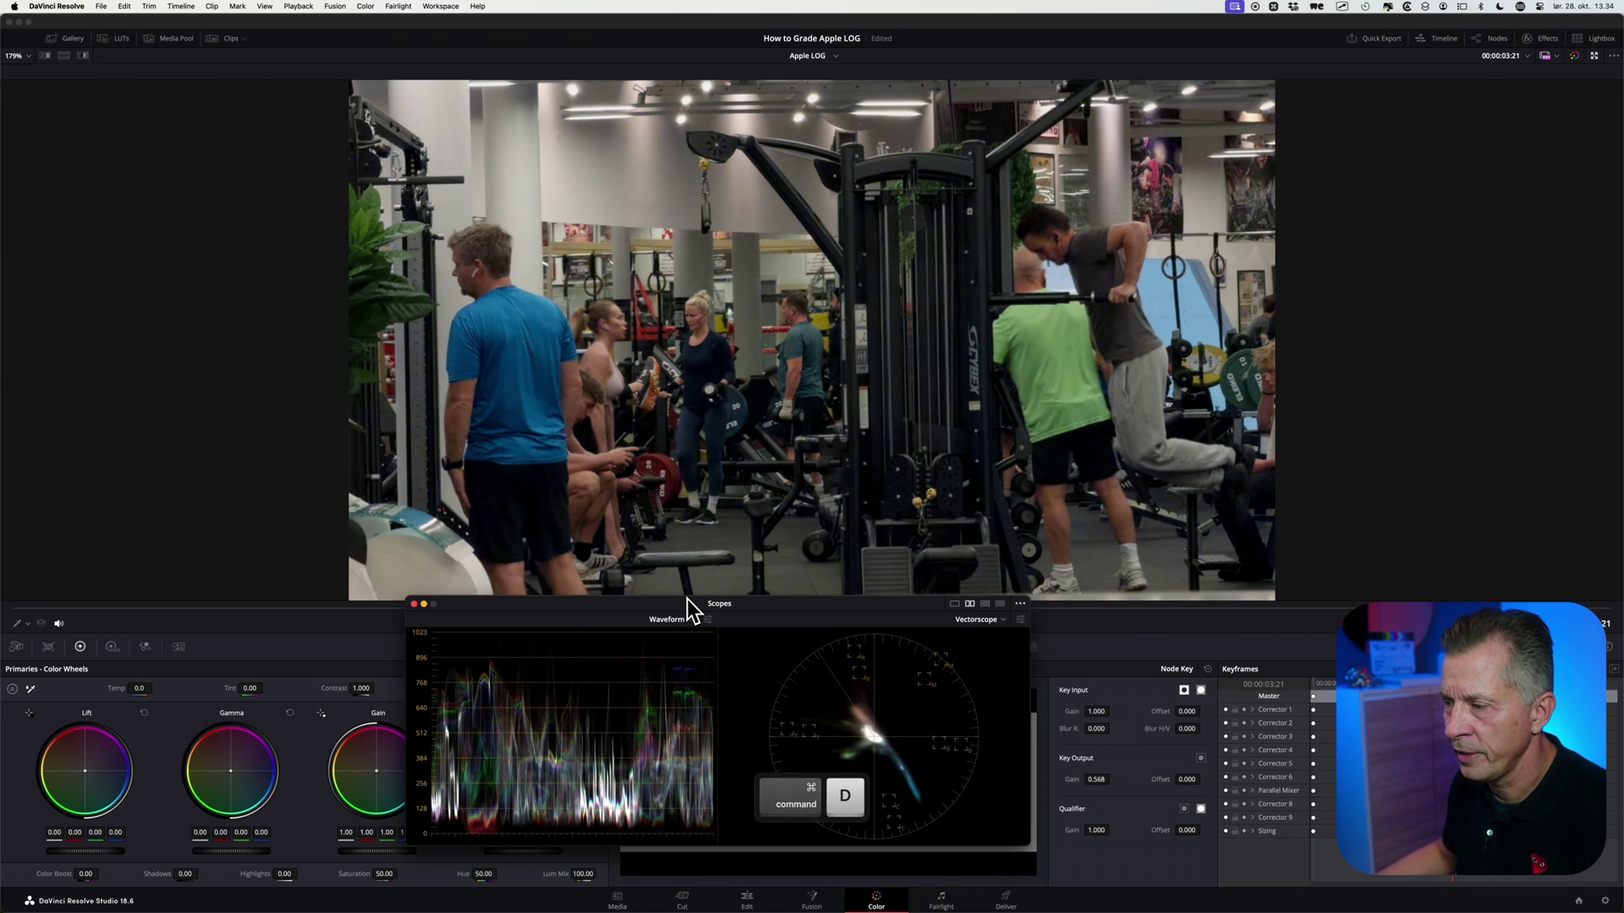
{"action": "key", "text": "super+d"}
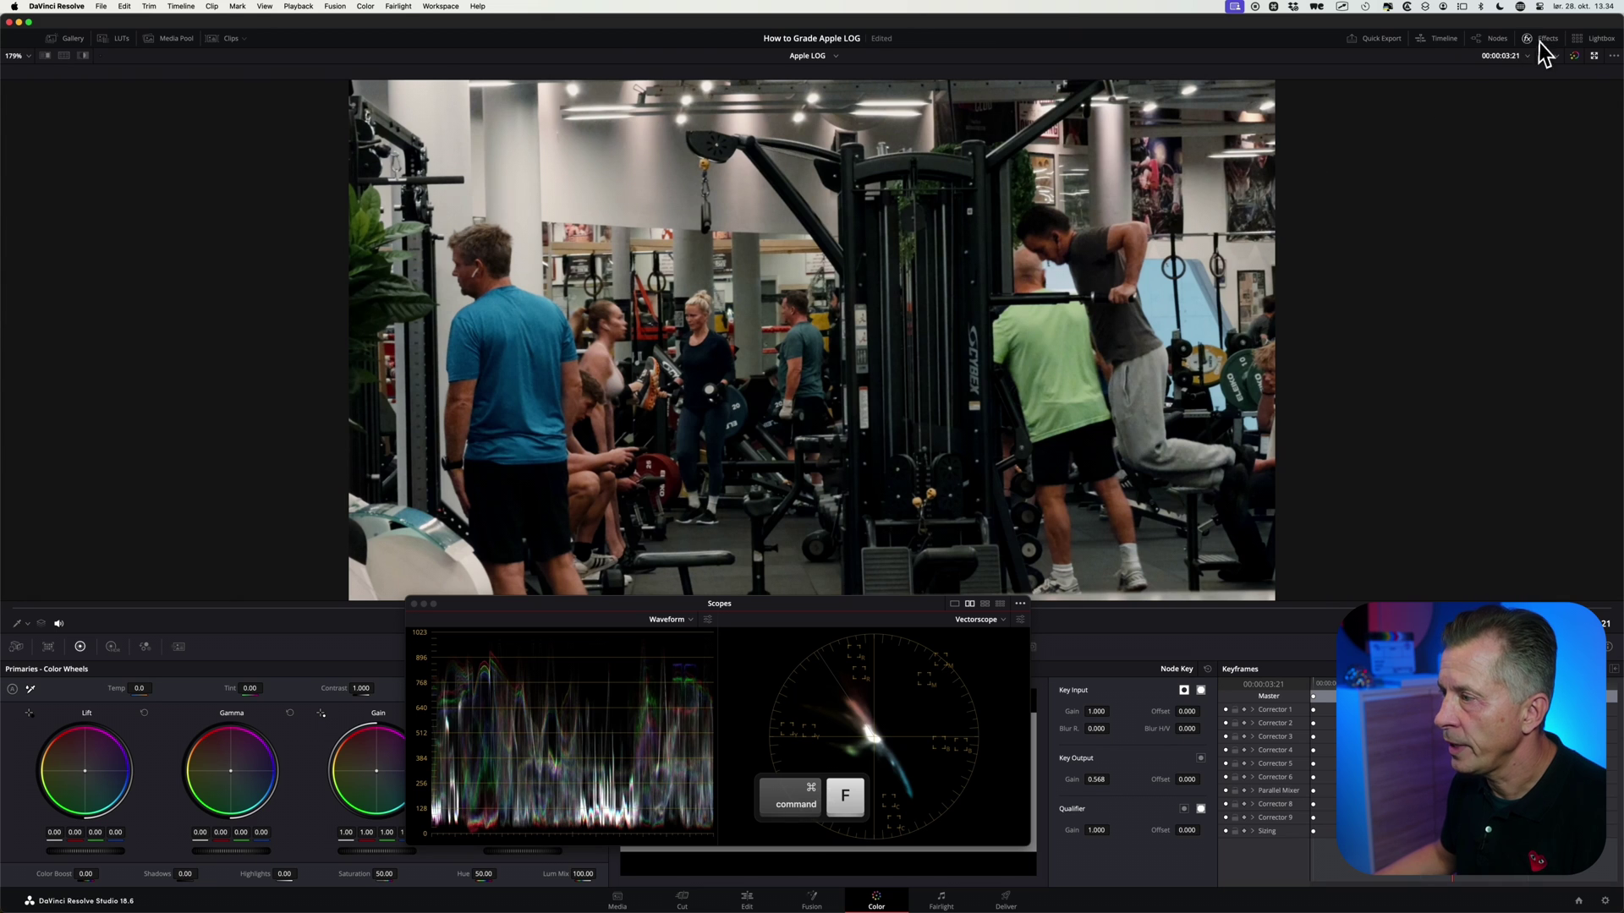
Drop the LUT node's Key Output Gain to 0.447 and recheck with Cmd+D.
{"action": "left_click", "coordinate": [1495, 38]}
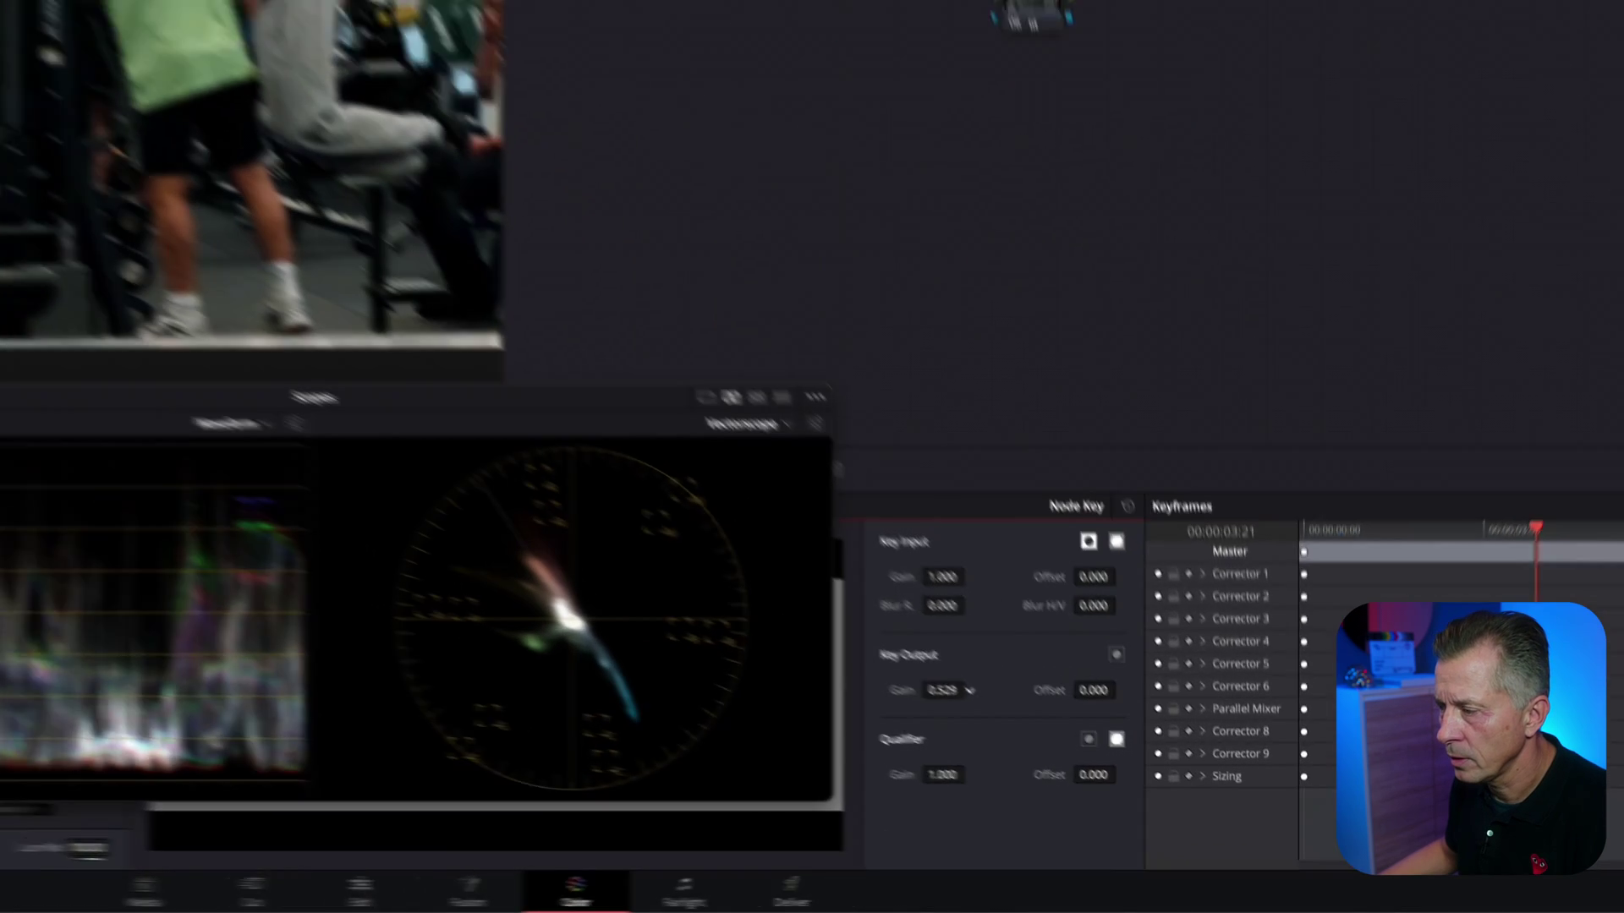
{"action": "left_click_drag", "start_coordinate": [1097, 785], "coordinate": [1057, 786]}
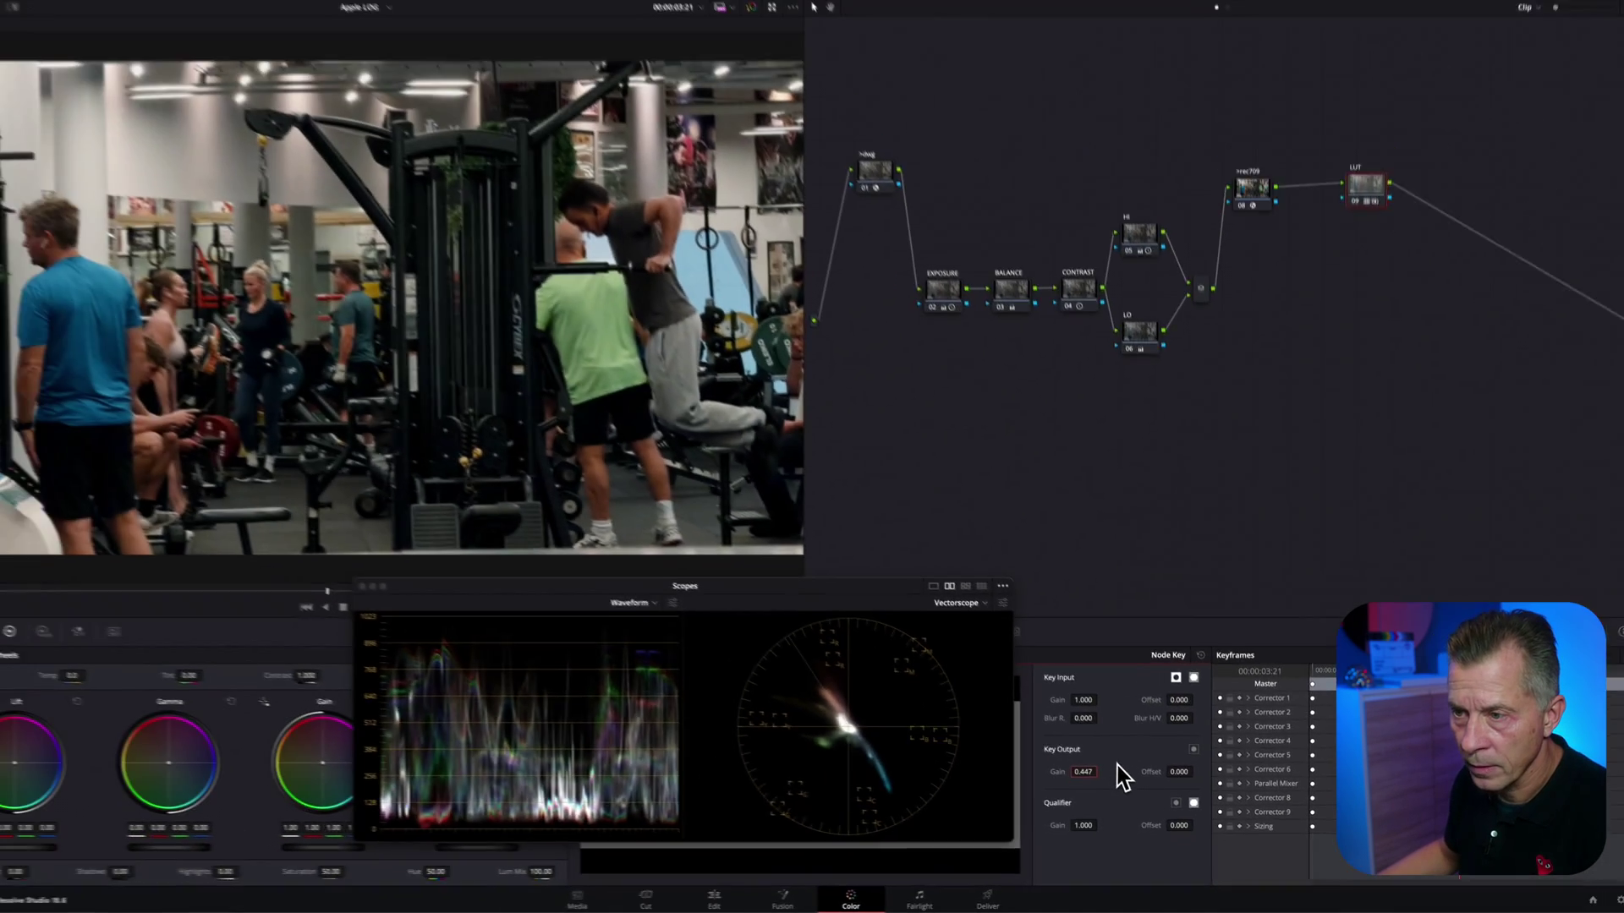
{"action": "key", "text": "super+d"}
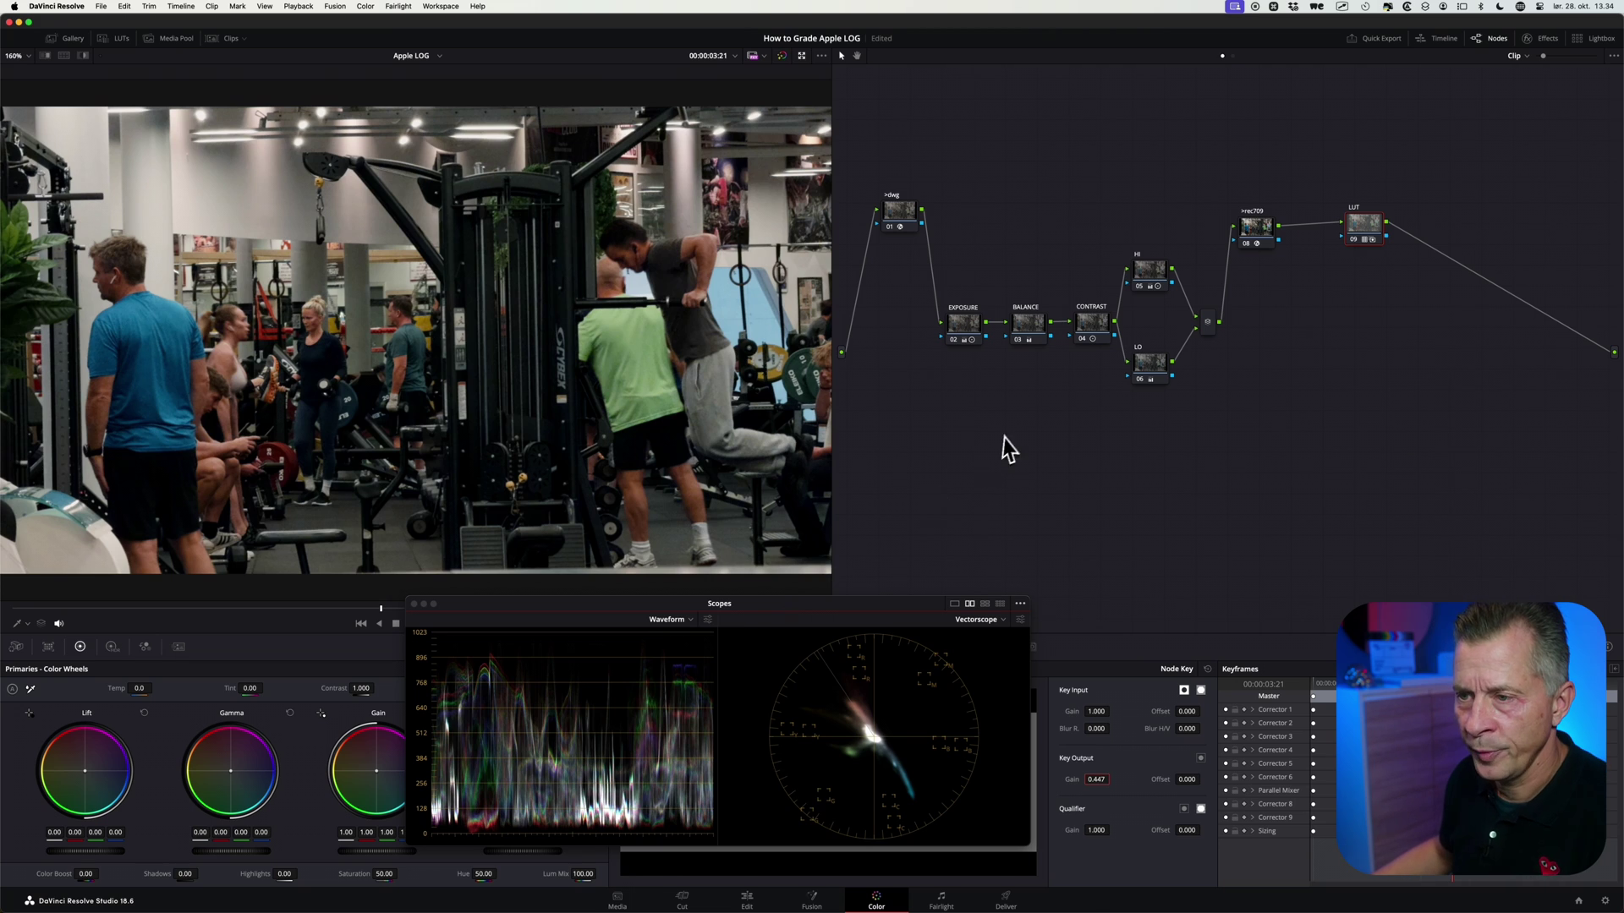
Play back the graded gym clip and move the LUT node slightly left and down.
{"action": "key", "text": "space"}
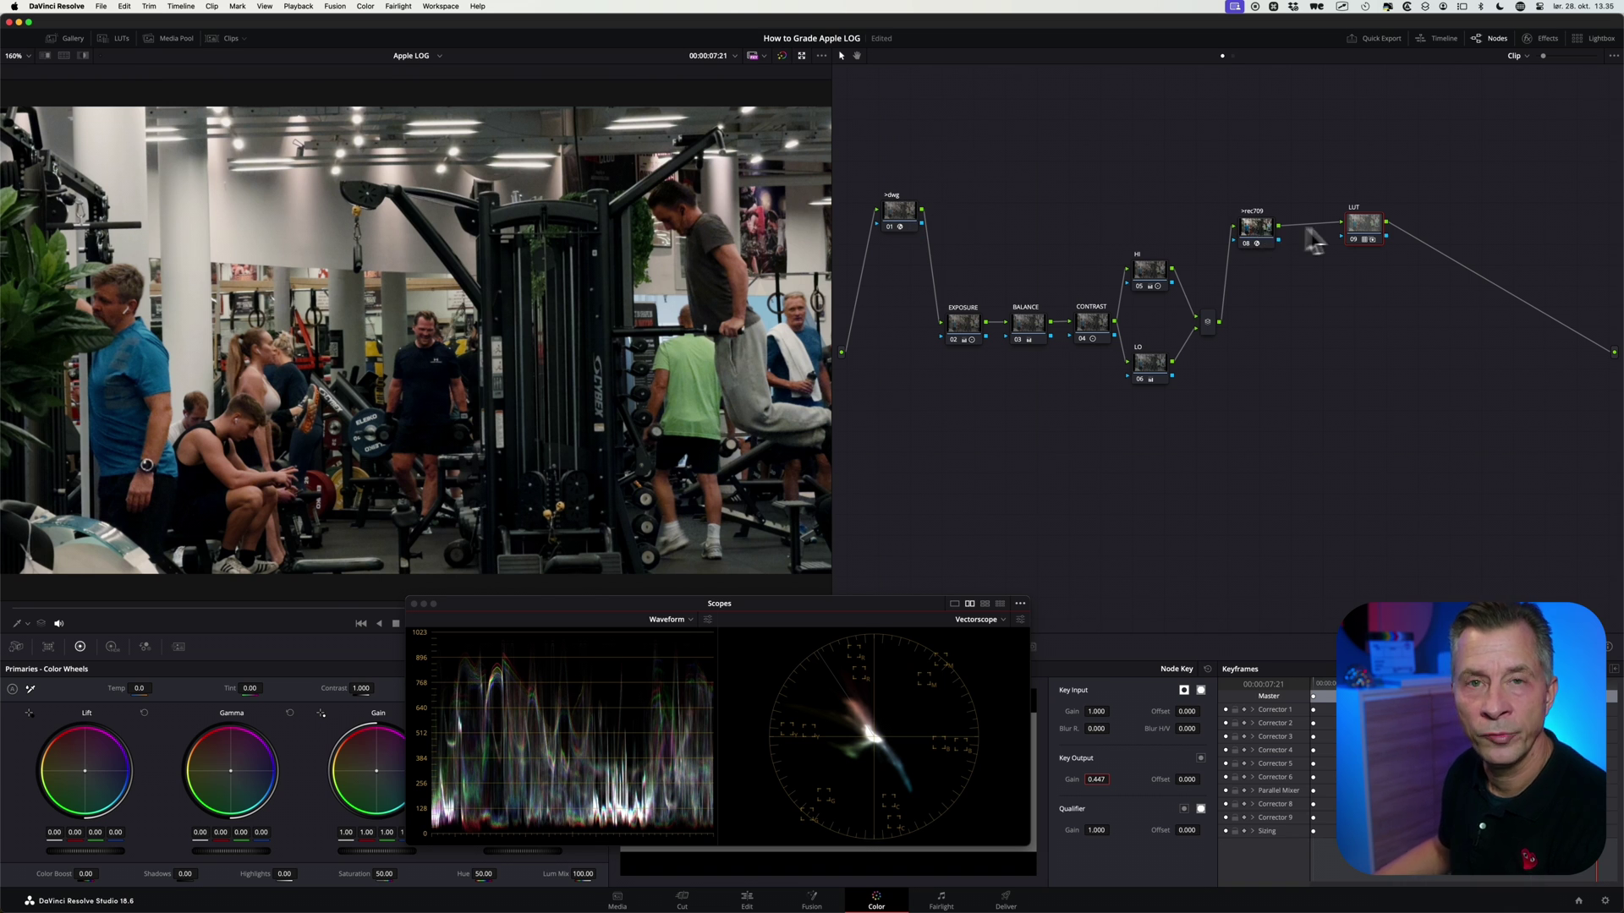
{"action": "left_click_drag", "start_coordinate": [1372, 241], "coordinate": [1360, 247]}
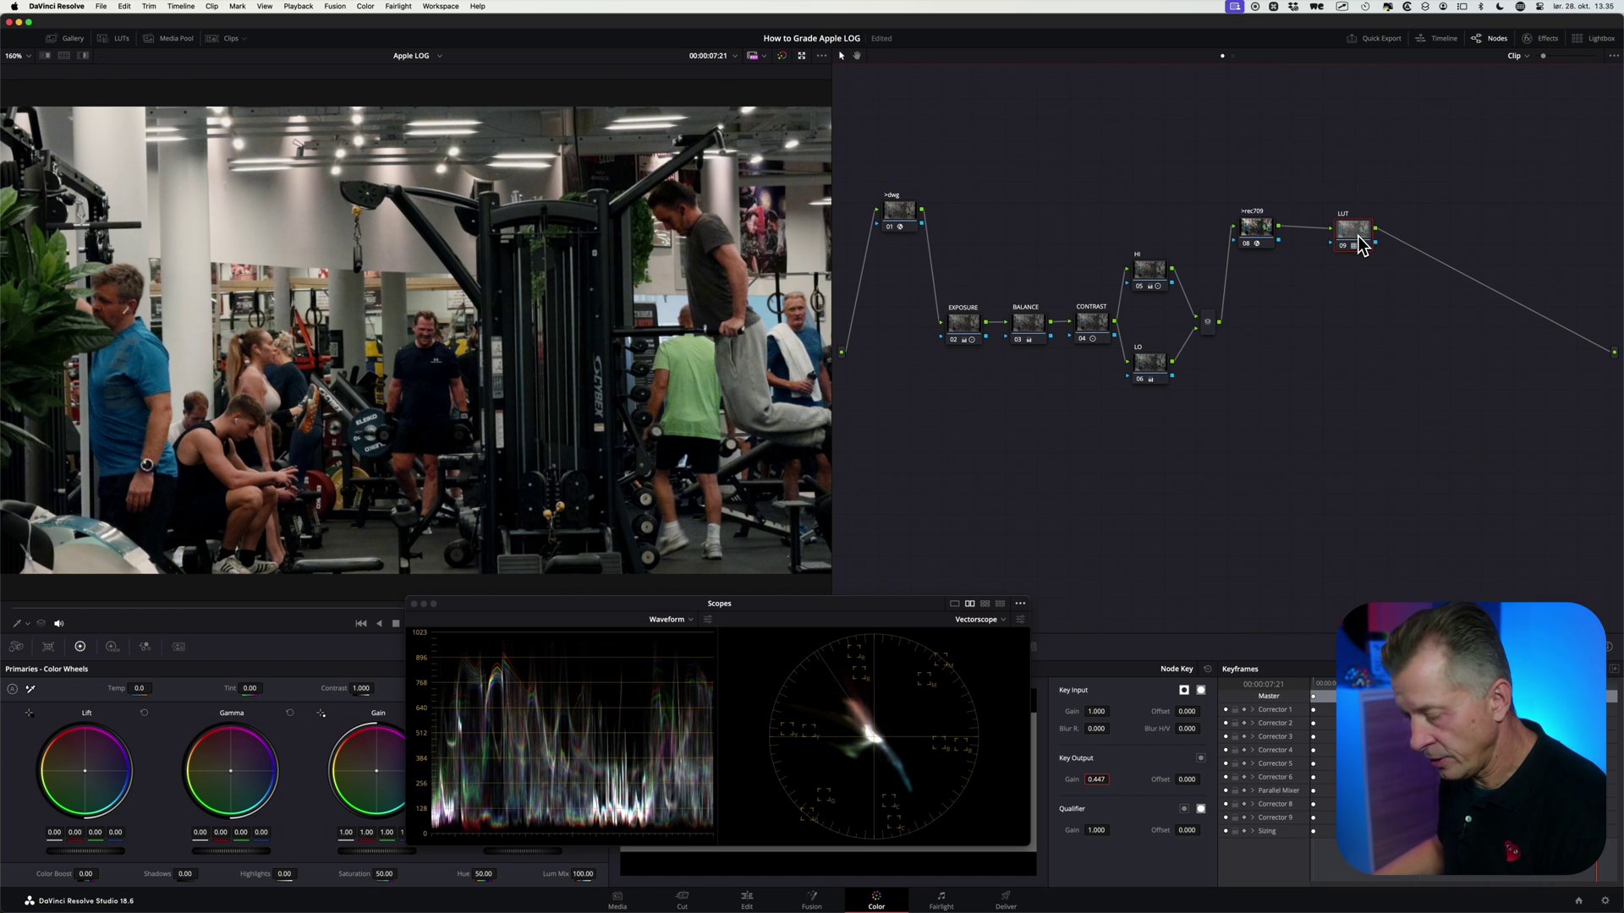